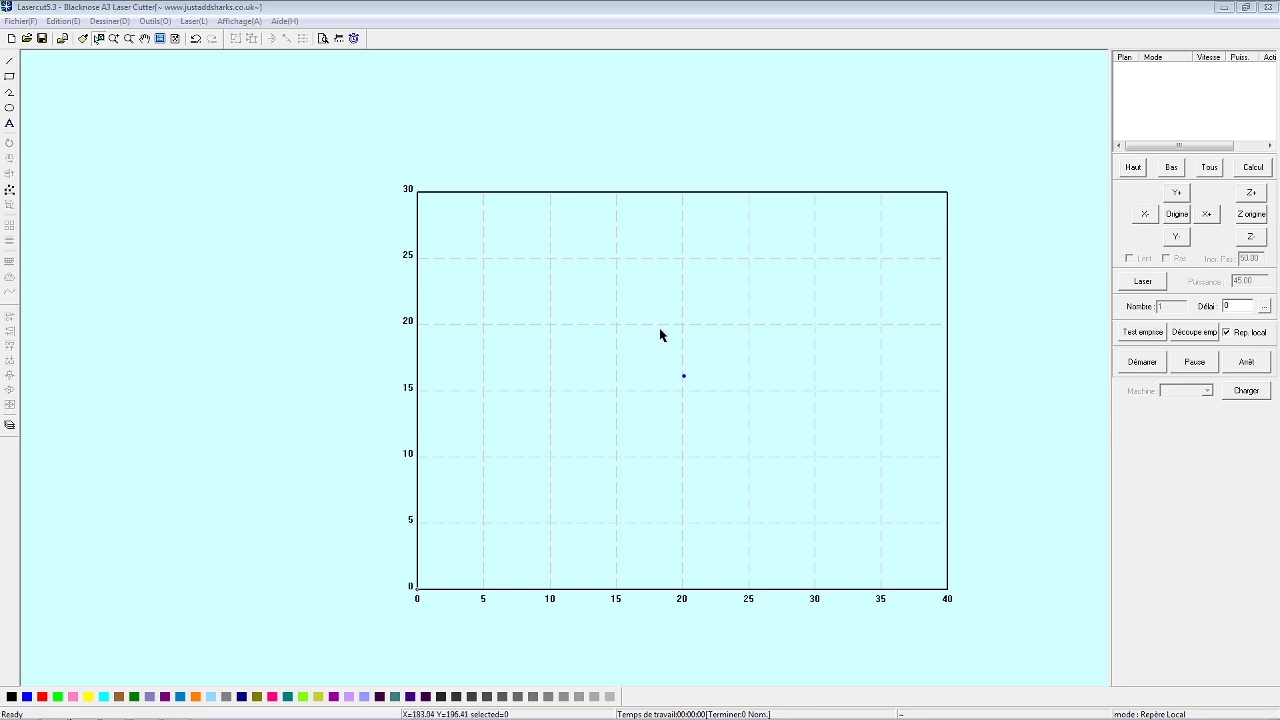
- Import renne.dxf from the LASER FABLAB folder into the work area
{"action": "left_click", "coordinate": [20, 22]}
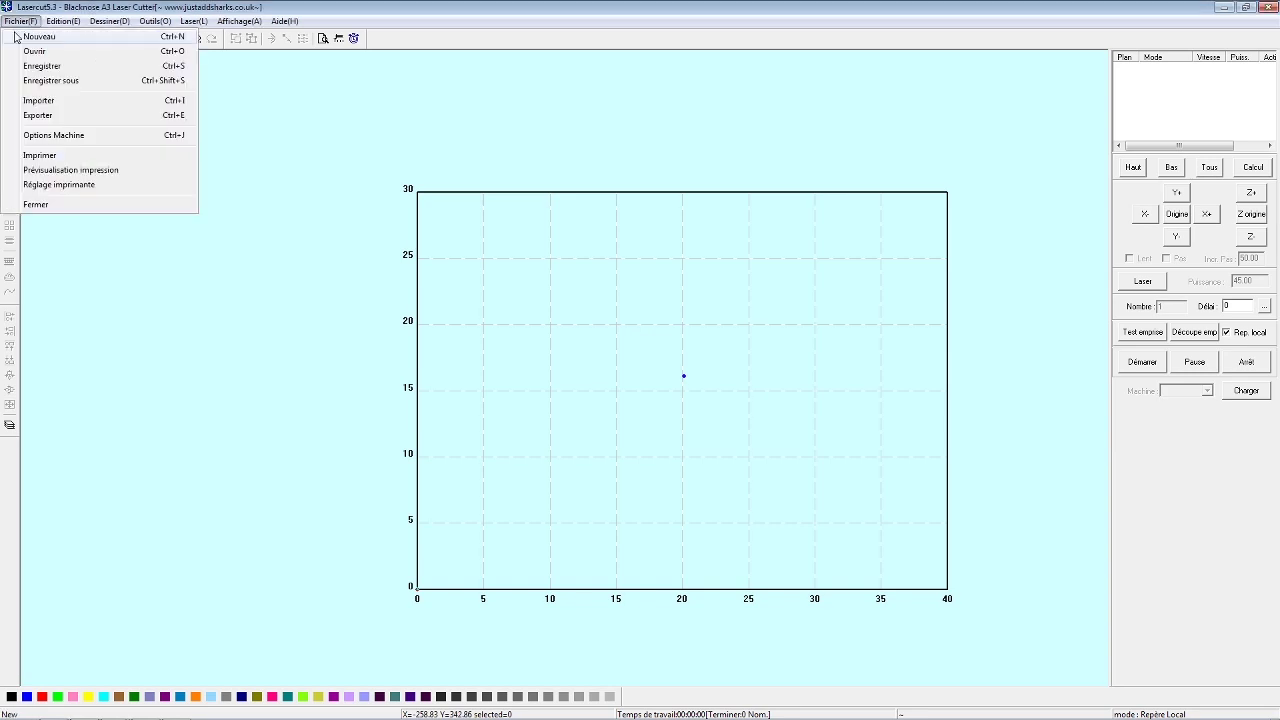
{"action": "left_click", "coordinate": [69, 100]}
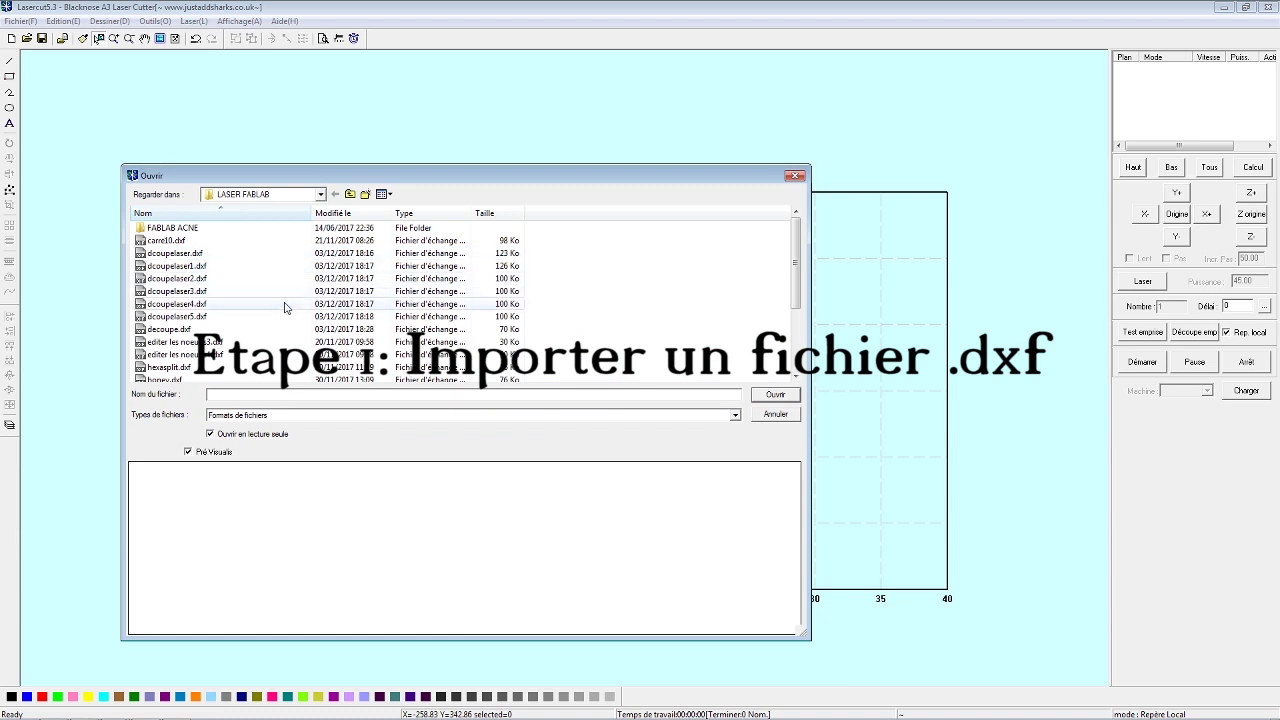
{"action": "left_click", "coordinate": [287, 304]}
{"action": "scroll", "coordinate": [287, 310], "scroll_direction": "down", "scroll_amount": 3}
{"action": "scroll", "coordinate": [263, 340], "scroll_direction": "up", "scroll_amount": 1}
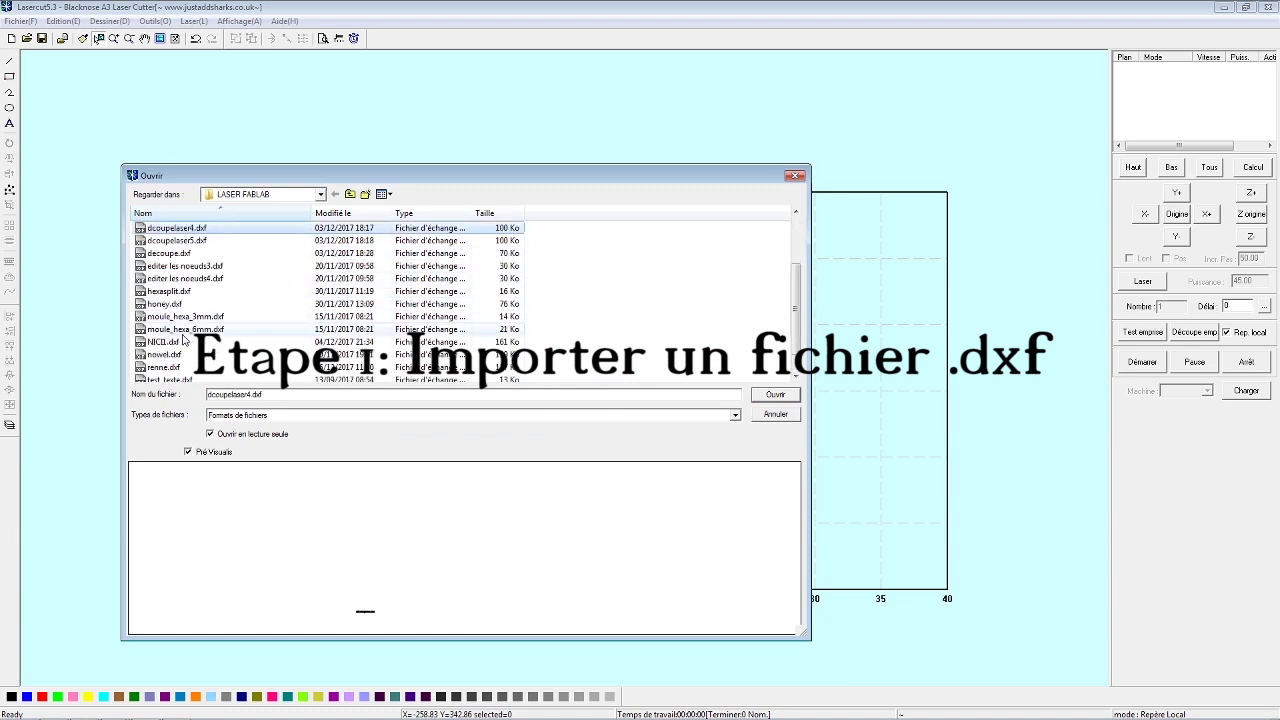
{"action": "left_click", "coordinate": [170, 378]}
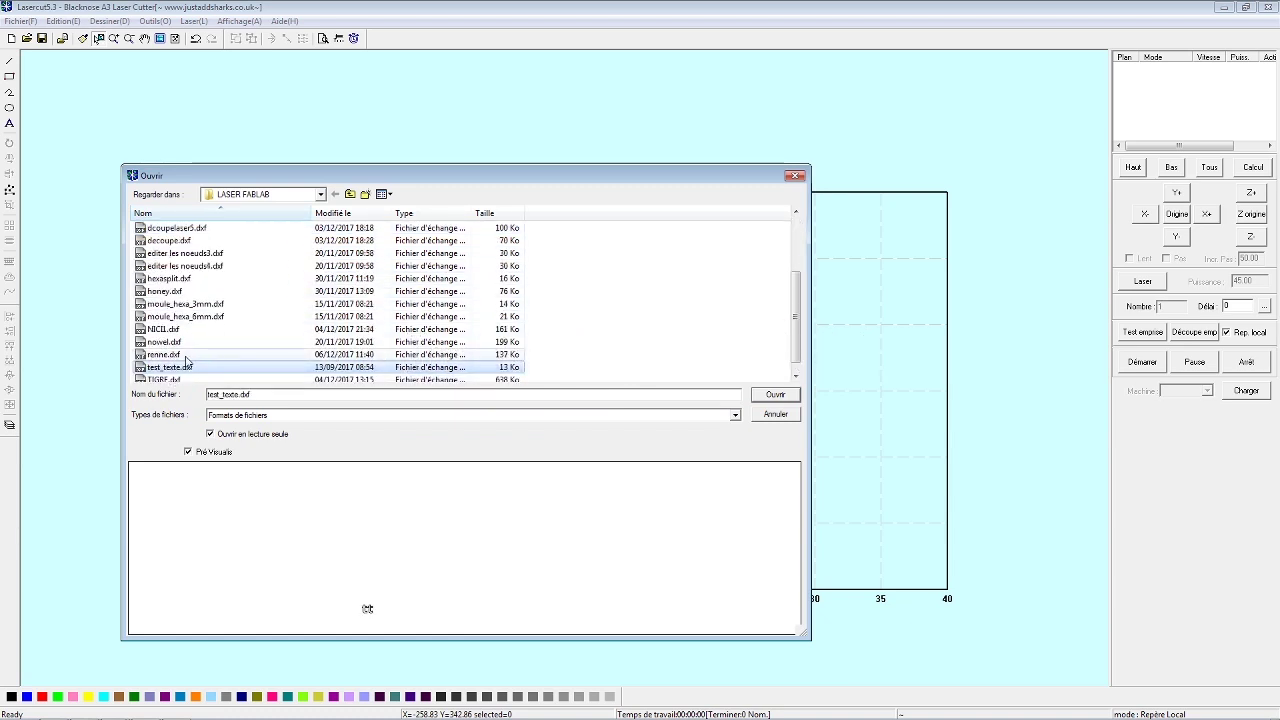
{"action": "left_click", "coordinate": [188, 356]}
{"action": "left_click", "coordinate": [775, 396]}
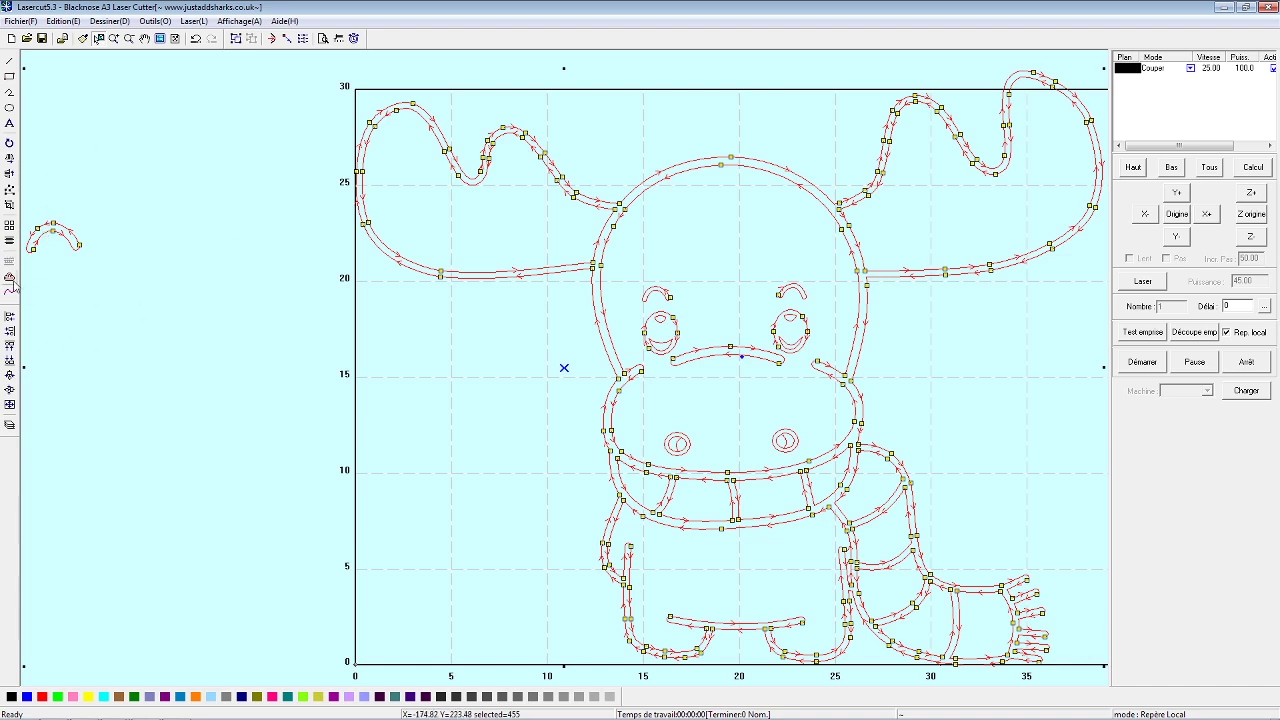
- Box-select the small stray arc left of the frame and delete it
{"action": "left_click", "coordinate": [98, 150]}
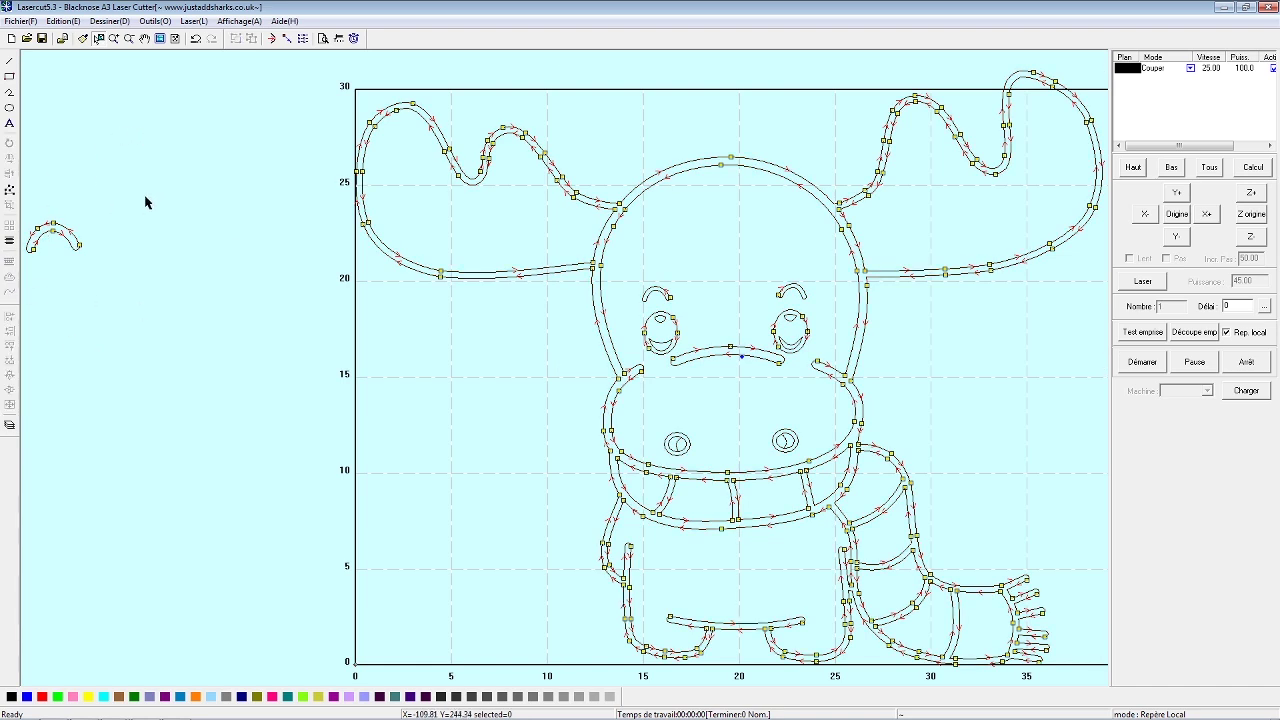
{"action": "left_click_drag", "start_coordinate": [141, 160], "coordinate": [77, 264]}
{"action": "left_click_drag", "start_coordinate": [190, 97], "coordinate": [22, 333]}
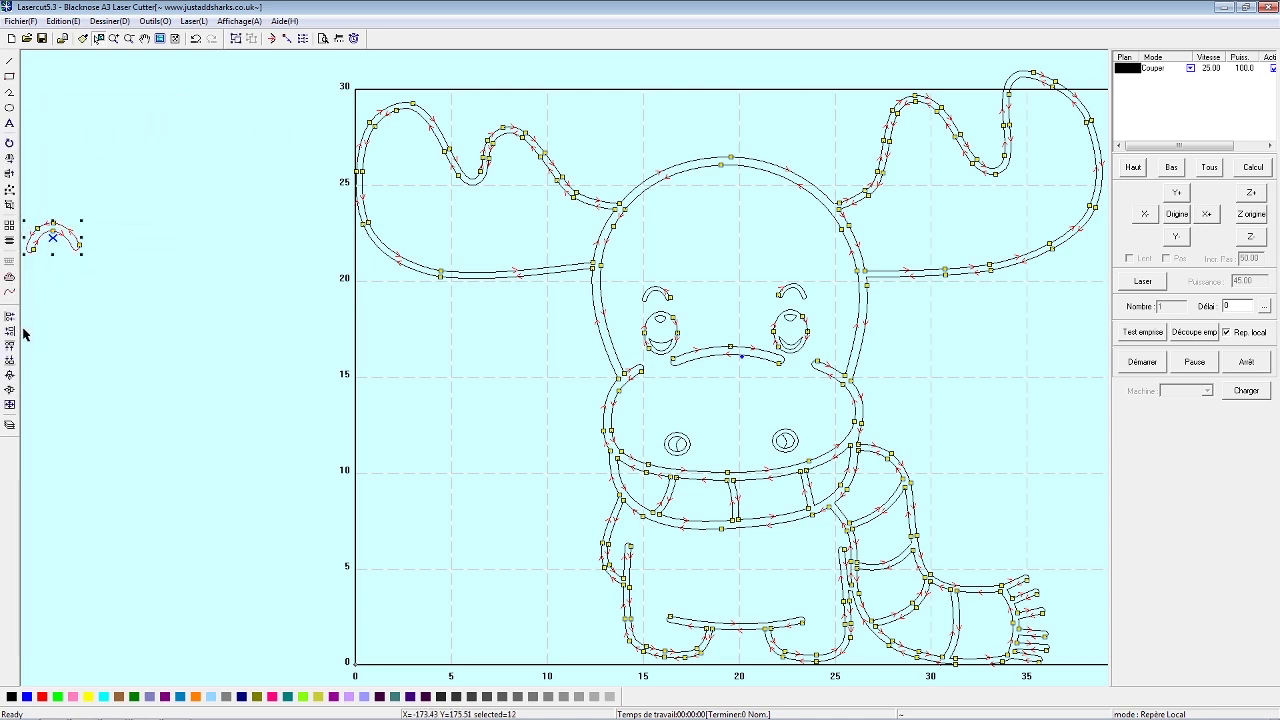
{"action": "key", "text": "Delete"}
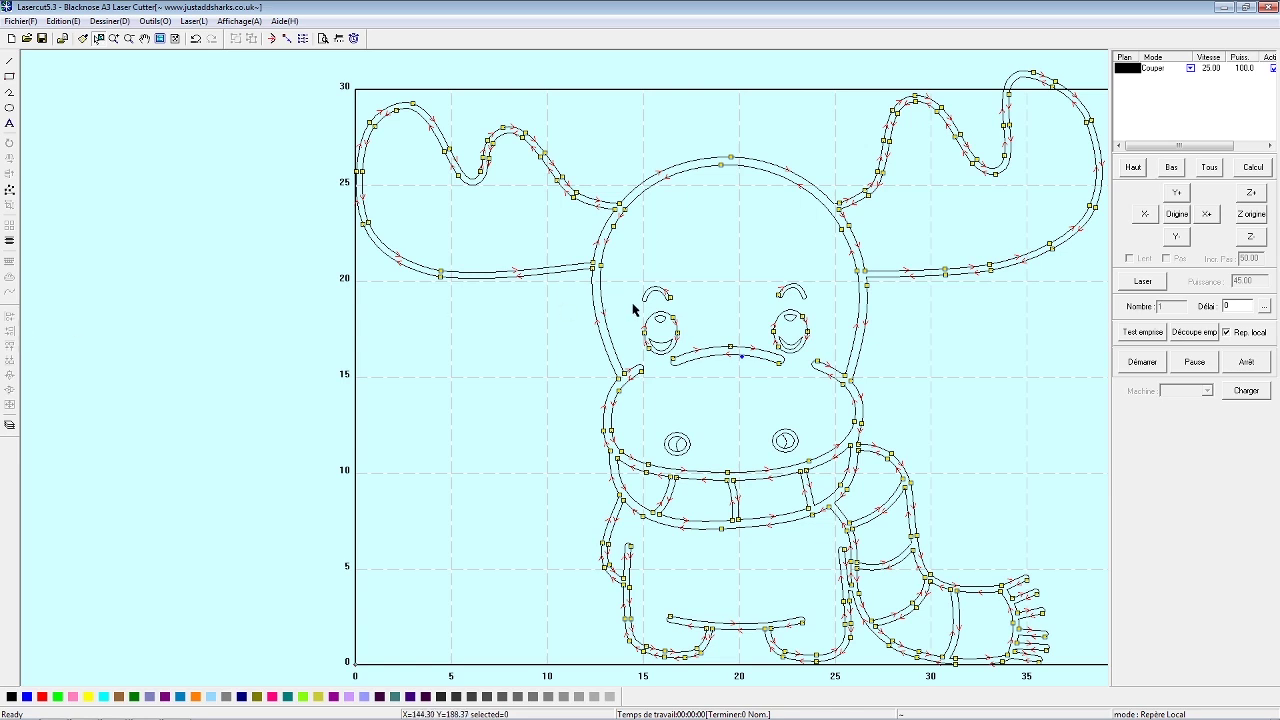
{"action": "scroll", "coordinate": [600, 292], "scroll_direction": "down", "scroll_amount": 1}
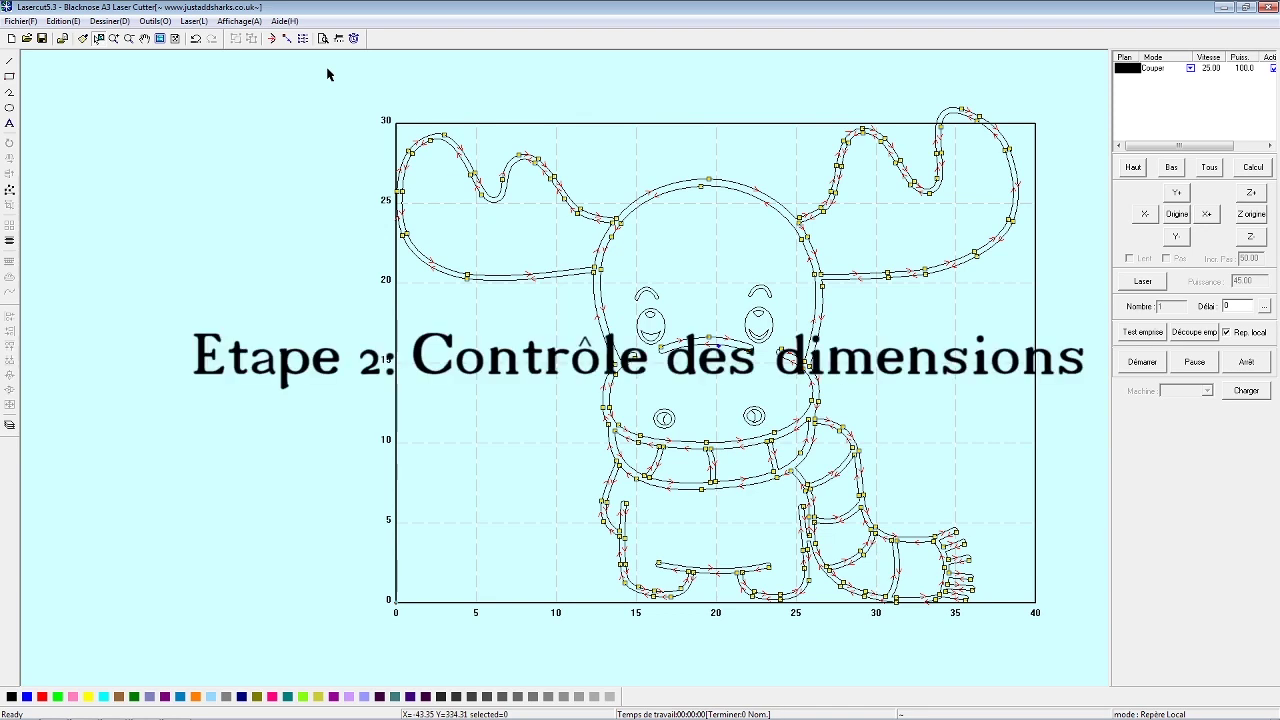
{"action": "key", "text": "ctrl+a"}
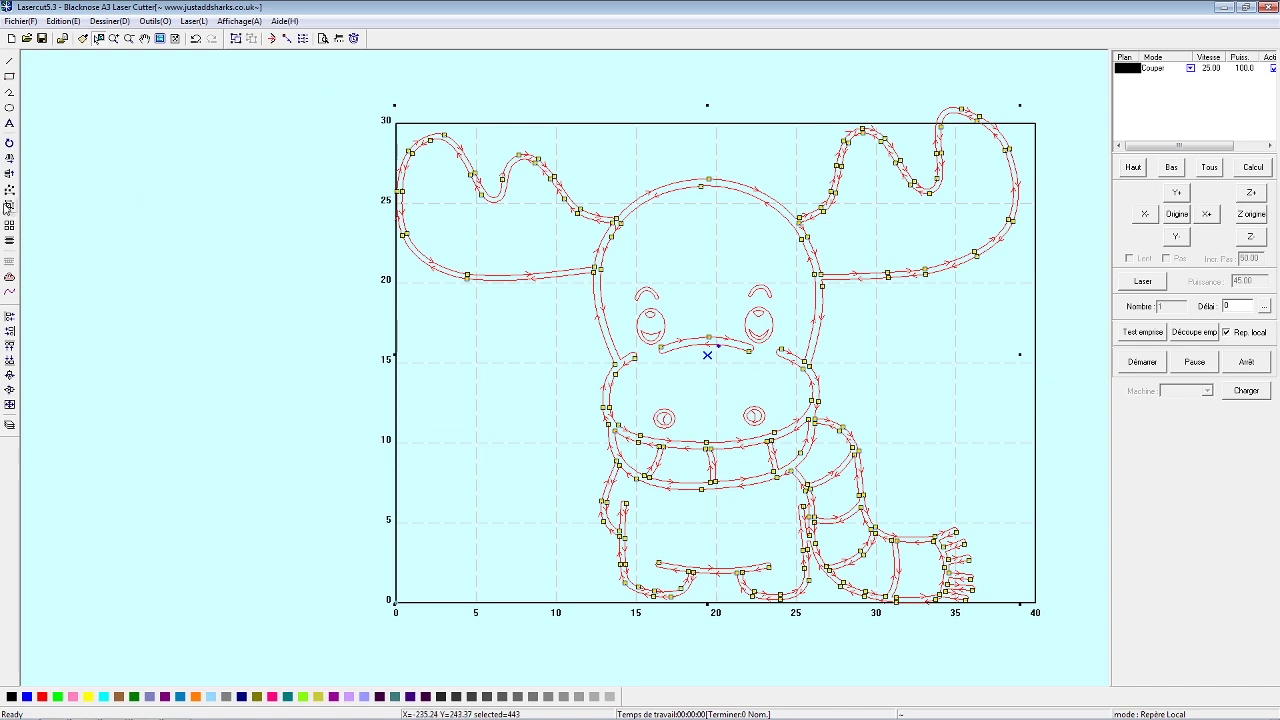
{"action": "left_click", "coordinate": [10, 209]}
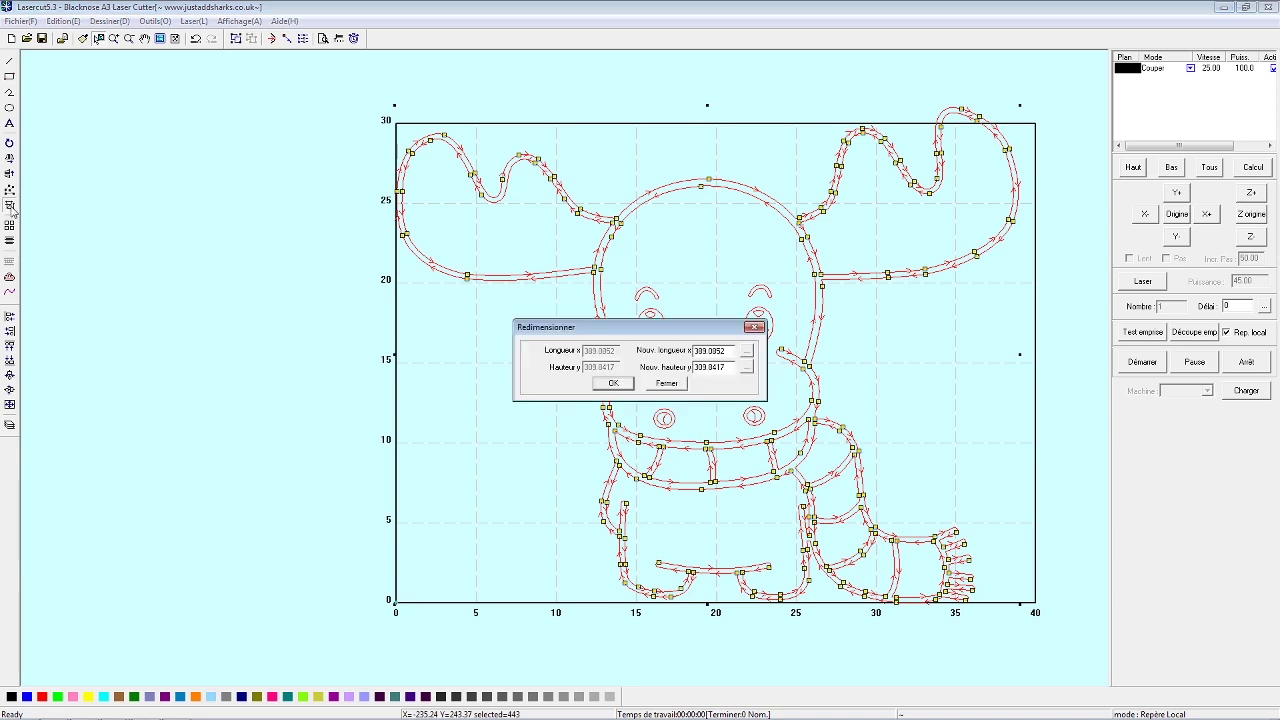
{"action": "left_click_drag", "start_coordinate": [708, 330], "coordinate": [706, 270]}
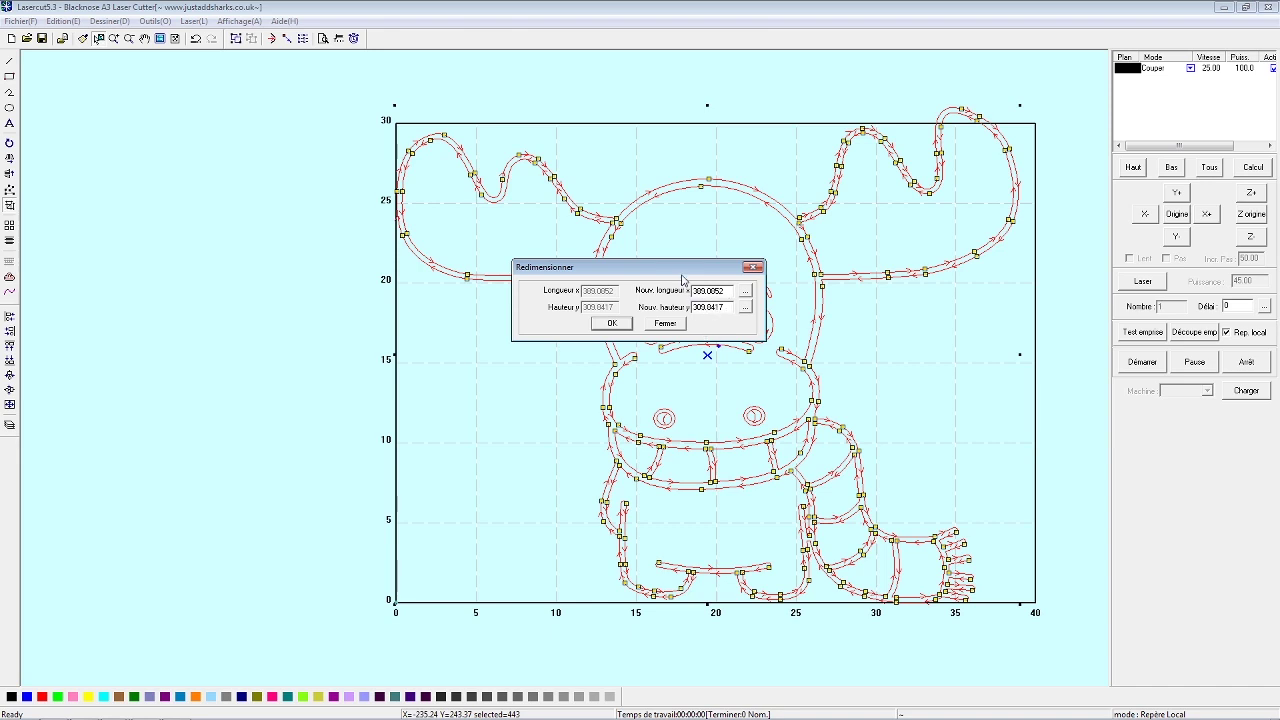
{"action": "mouse_move", "coordinate": [681, 268]}
{"action": "left_mouse_down"}
{"action": "mouse_move", "coordinate": [724, 275]}
{"action": "mouse_move", "coordinate": [618, 278]}
{"action": "left_mouse_up"}
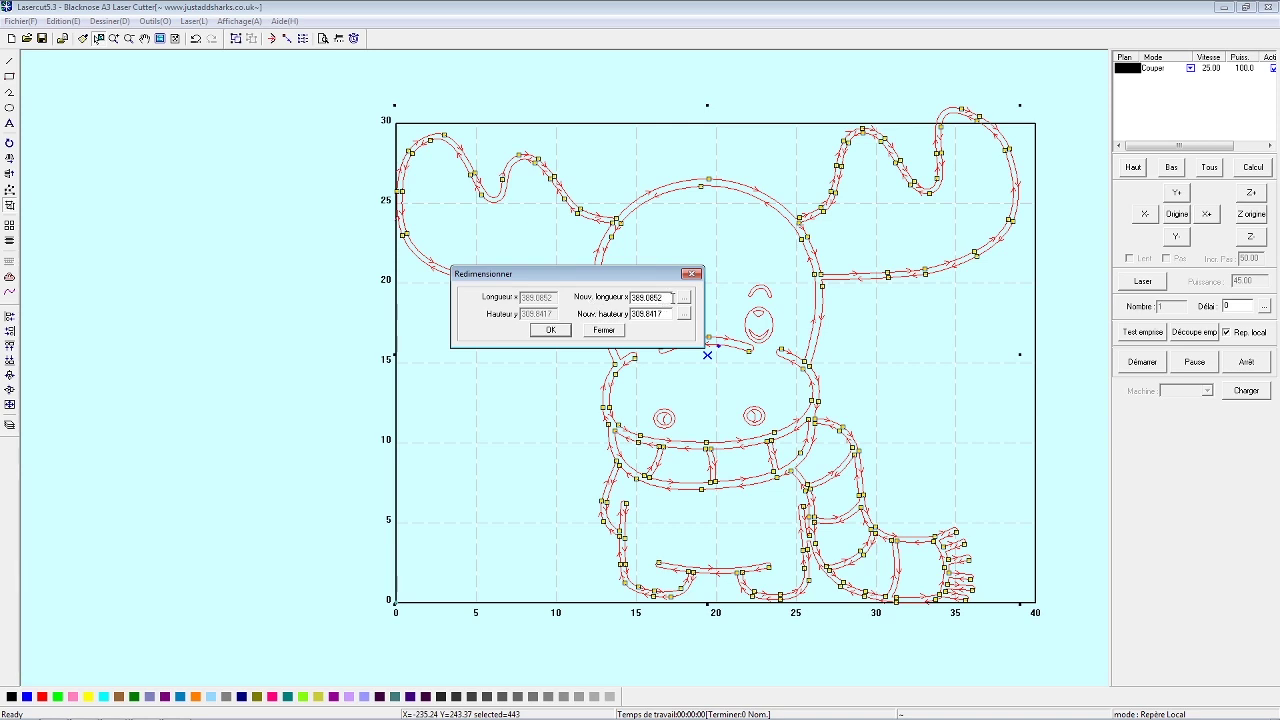
{"action": "left_click_drag", "start_coordinate": [672, 298], "coordinate": [628, 298]}
{"action": "type", "text": "400"}
{"action": "left_click", "coordinate": [685, 315]}
{"action": "left_click", "coordinate": [555, 329]}
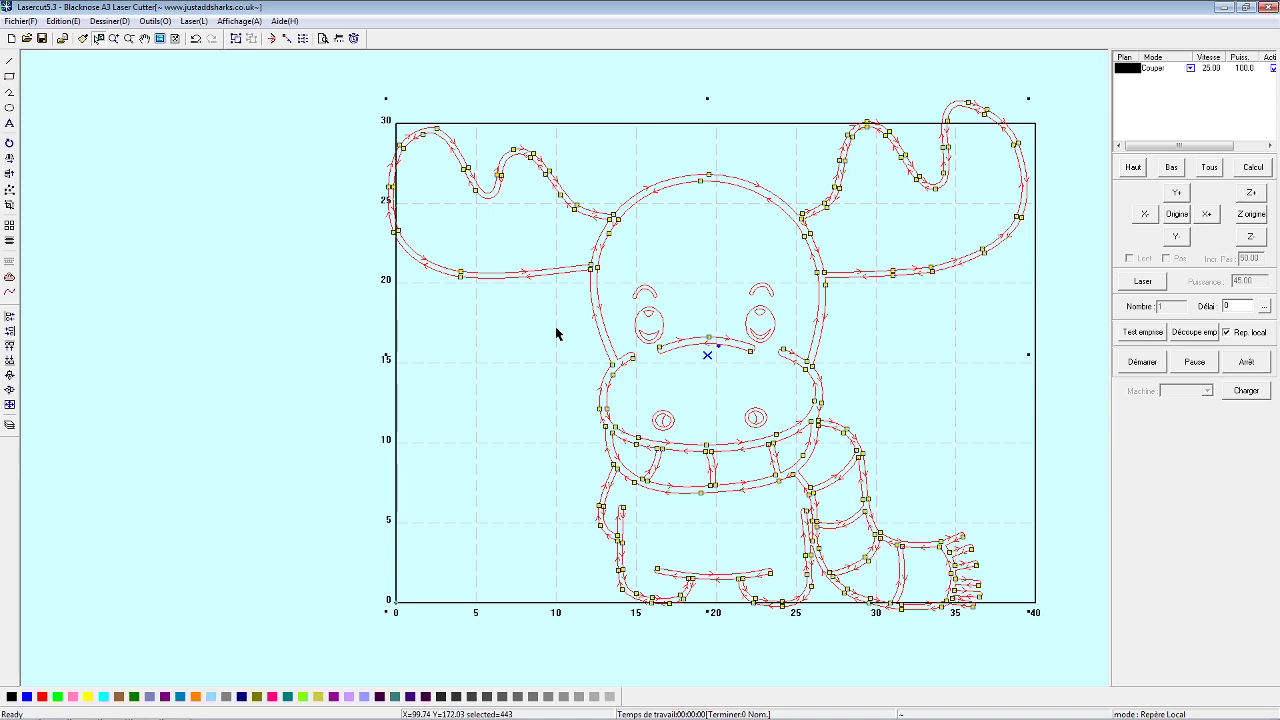
{"action": "key", "text": "ctrl+z"}
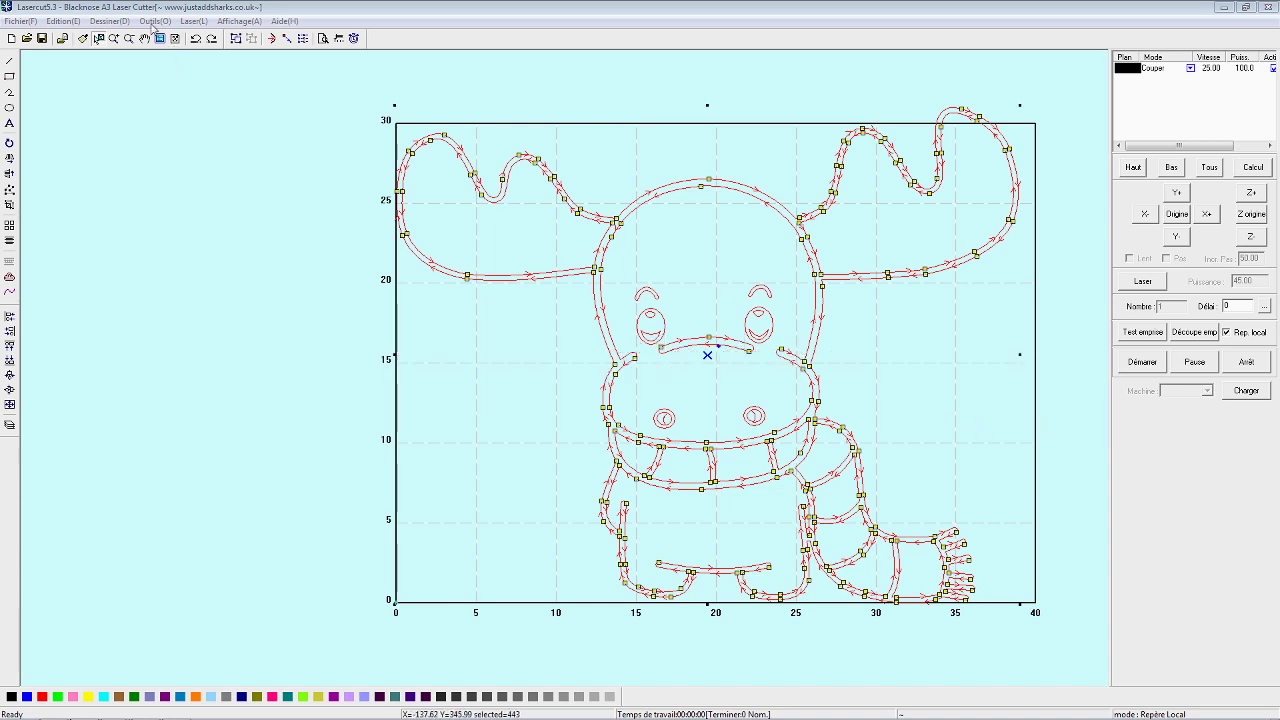
- Run an open-lines data check on the moose with open junctions unticked, reporting 443
{"action": "left_click", "coordinate": [155, 22]}
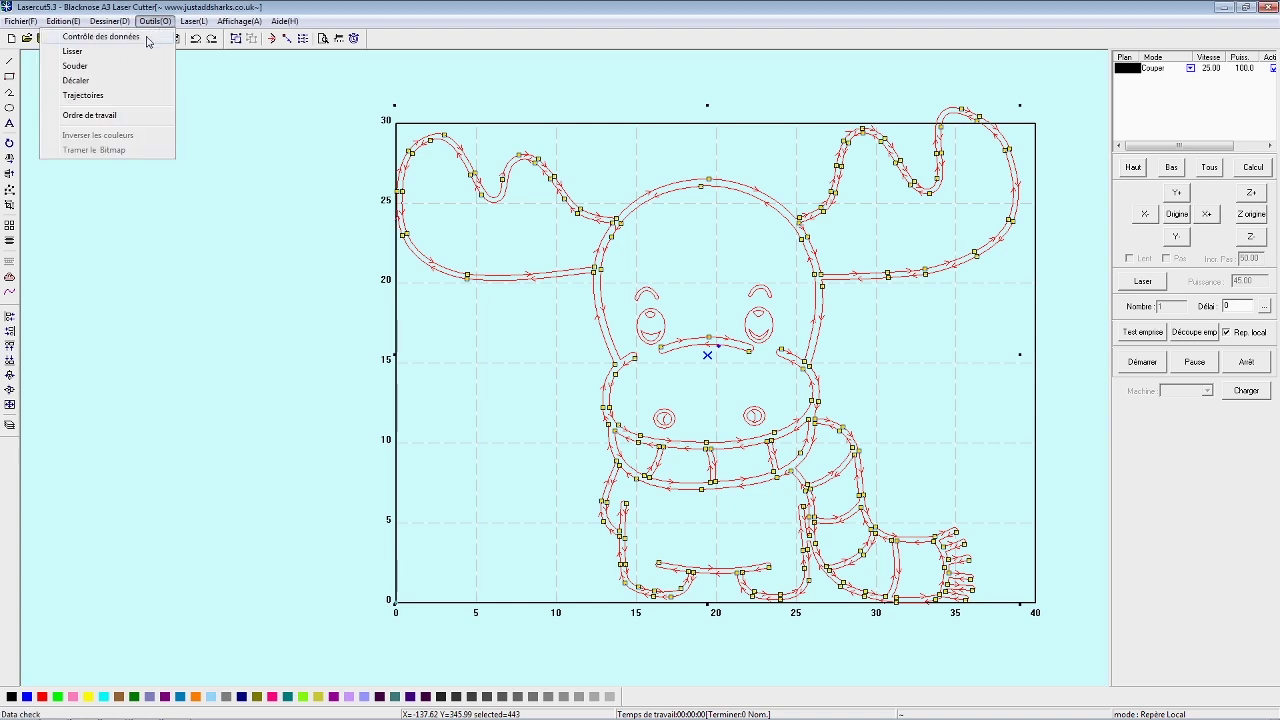
{"action": "left_click", "coordinate": [147, 41]}
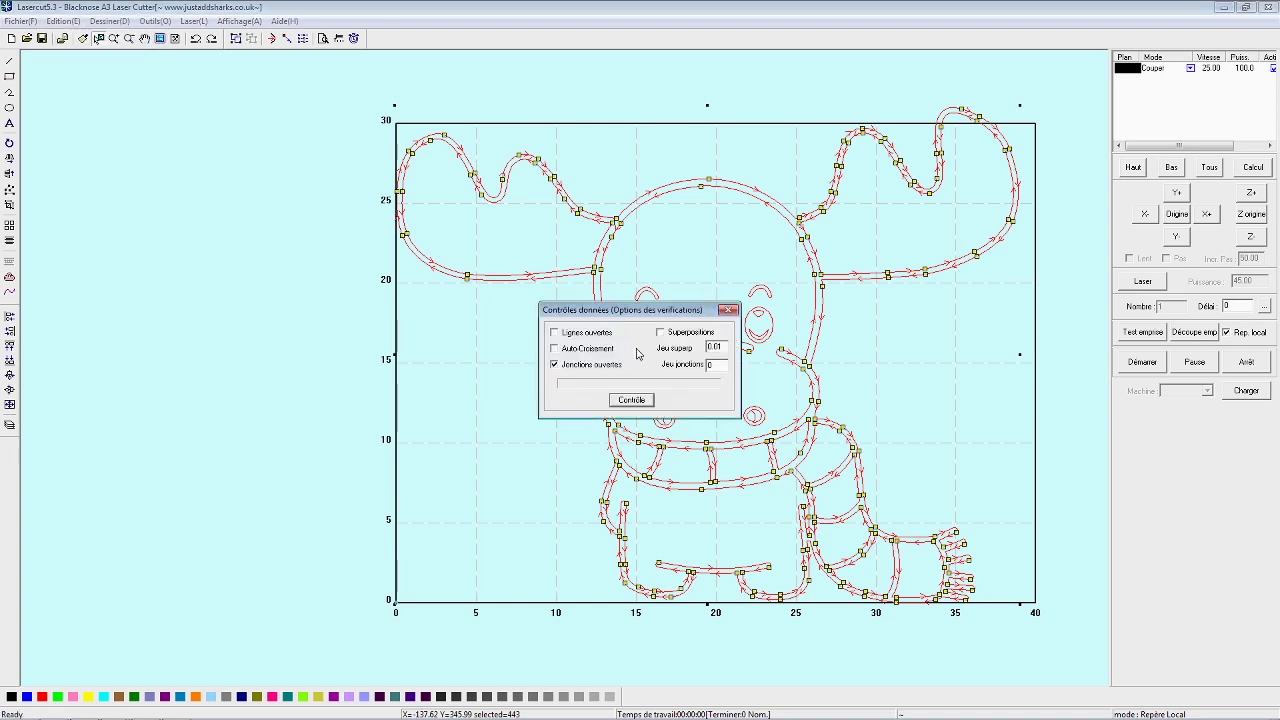
{"action": "left_click_drag", "start_coordinate": [660, 317], "coordinate": [497, 302]}
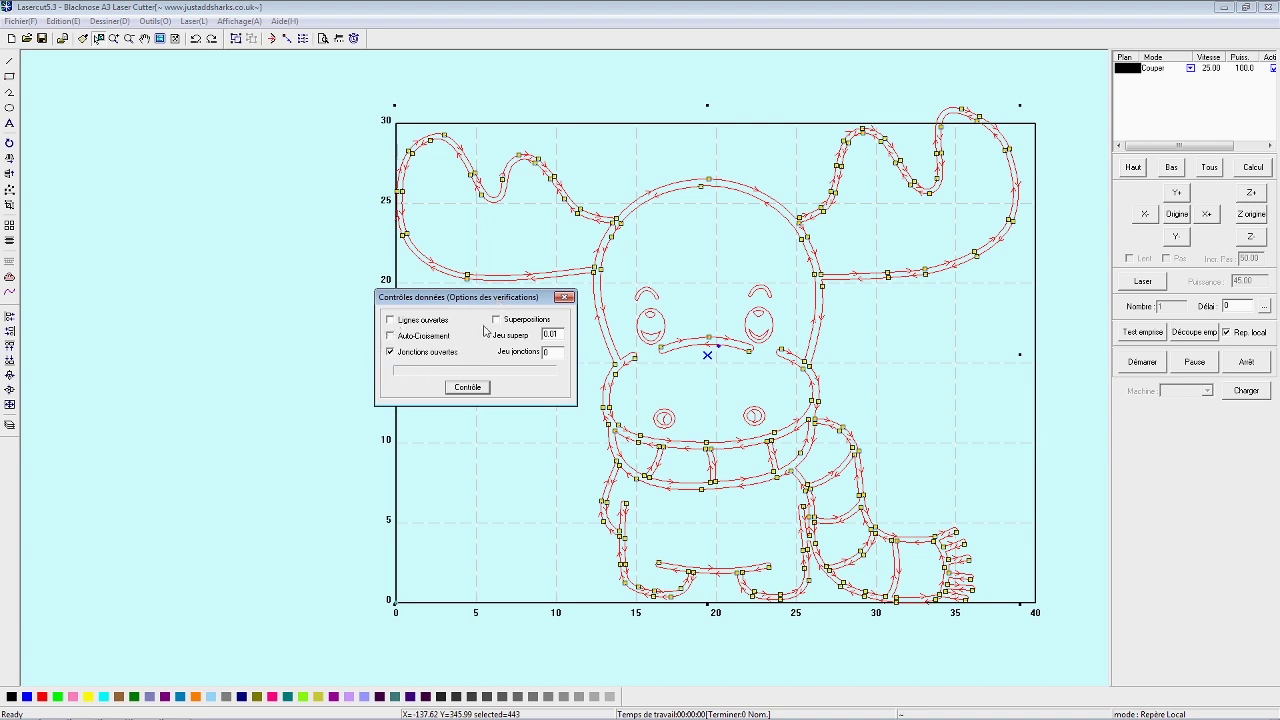
{"action": "left_click", "coordinate": [391, 355]}
{"action": "double_click", "coordinate": [552, 333]}
{"action": "left_click_drag", "start_coordinate": [470, 302], "coordinate": [425, 332]}
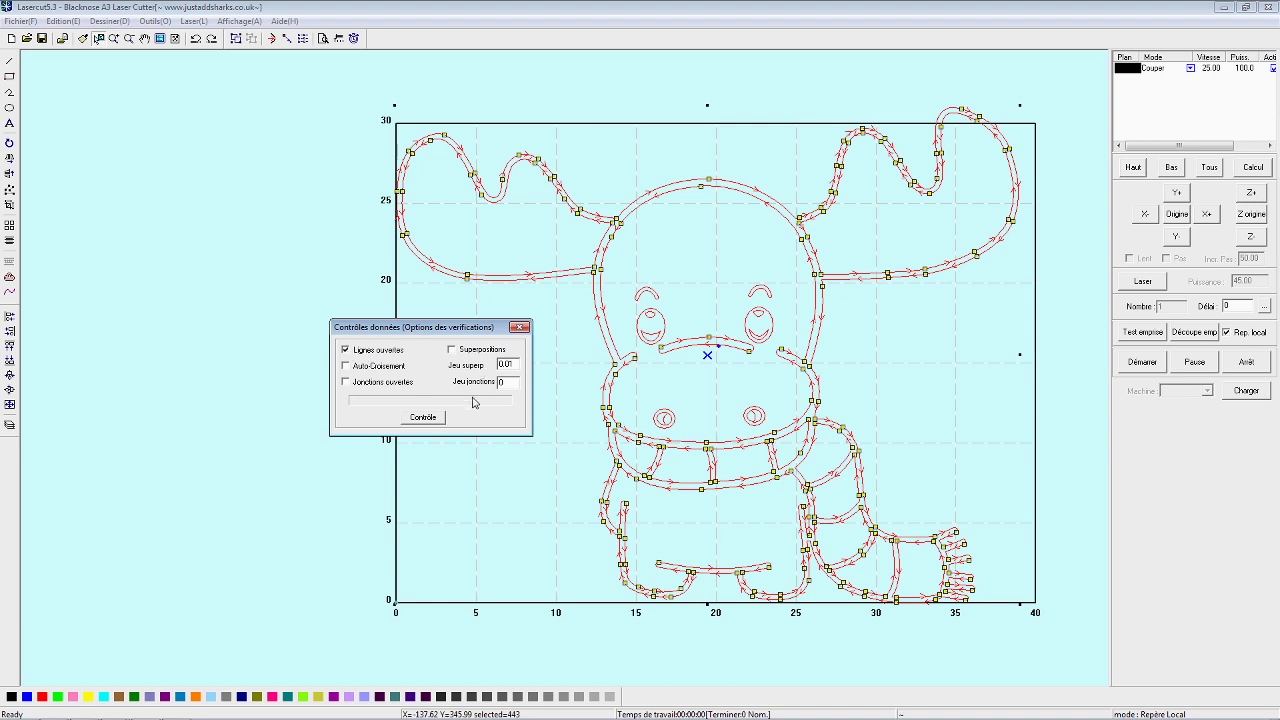
{"action": "left_click", "coordinate": [440, 419]}
{"action": "left_click", "coordinate": [736, 310]}
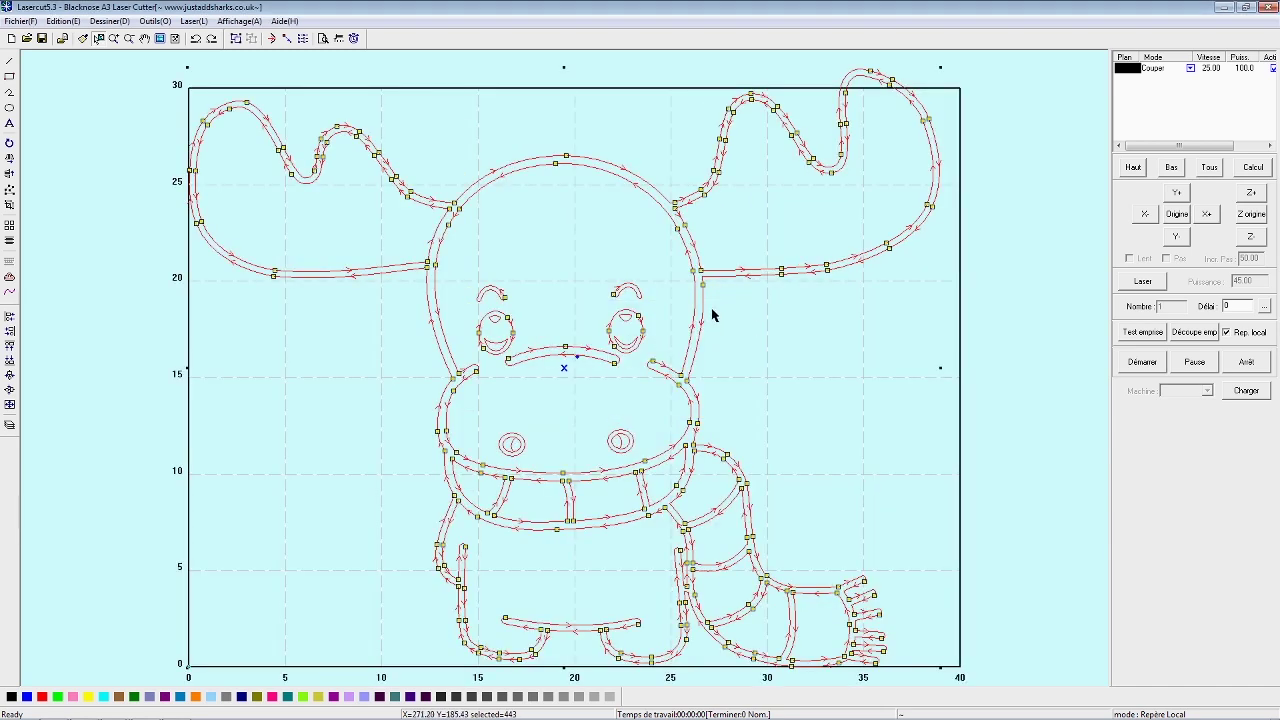
- Weld the moose strokes with a 0.010 maximum weld gap
{"action": "left_click", "coordinate": [150, 21]}
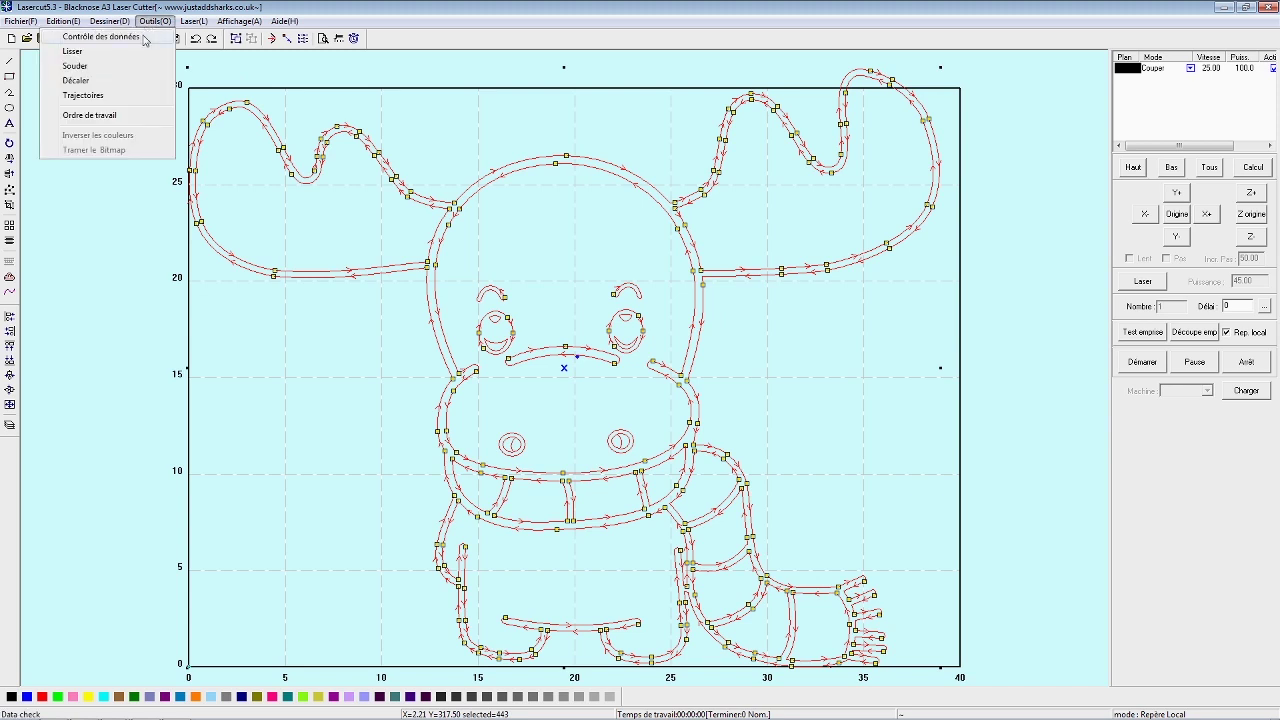
{"action": "left_click", "coordinate": [75, 66]}
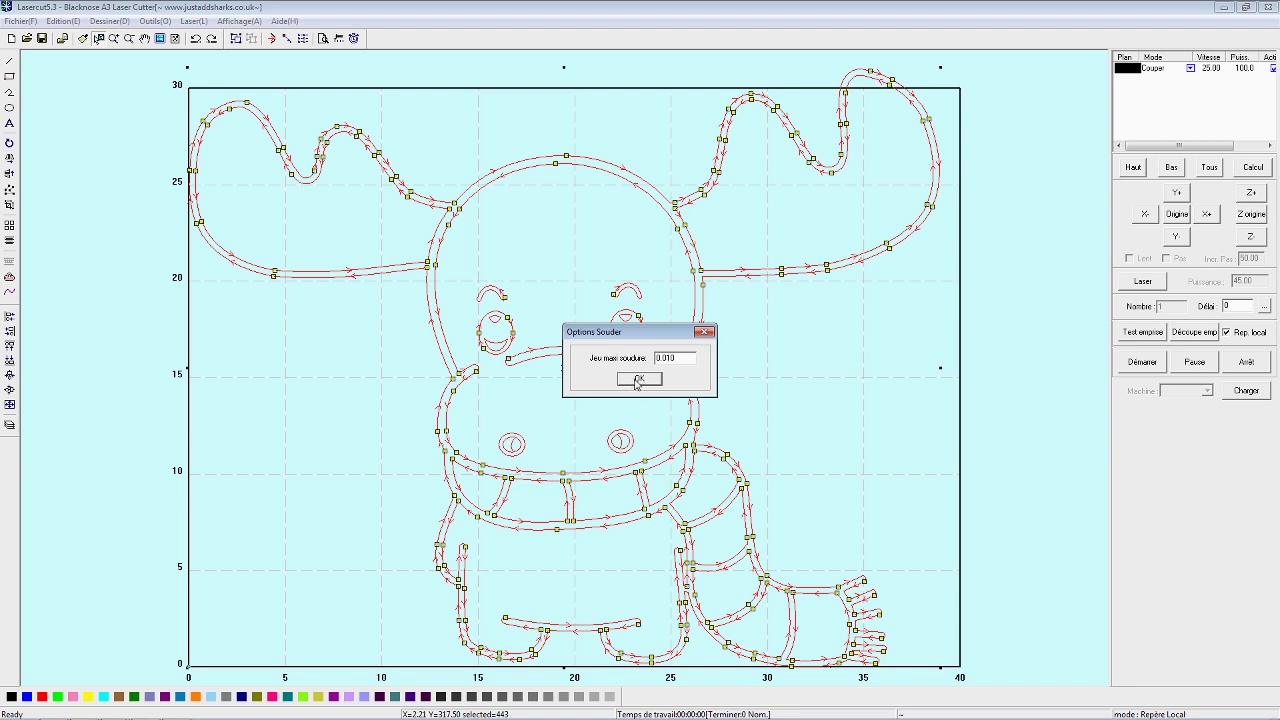
{"action": "left_click", "coordinate": [636, 382]}
{"action": "left_click", "coordinate": [637, 382]}
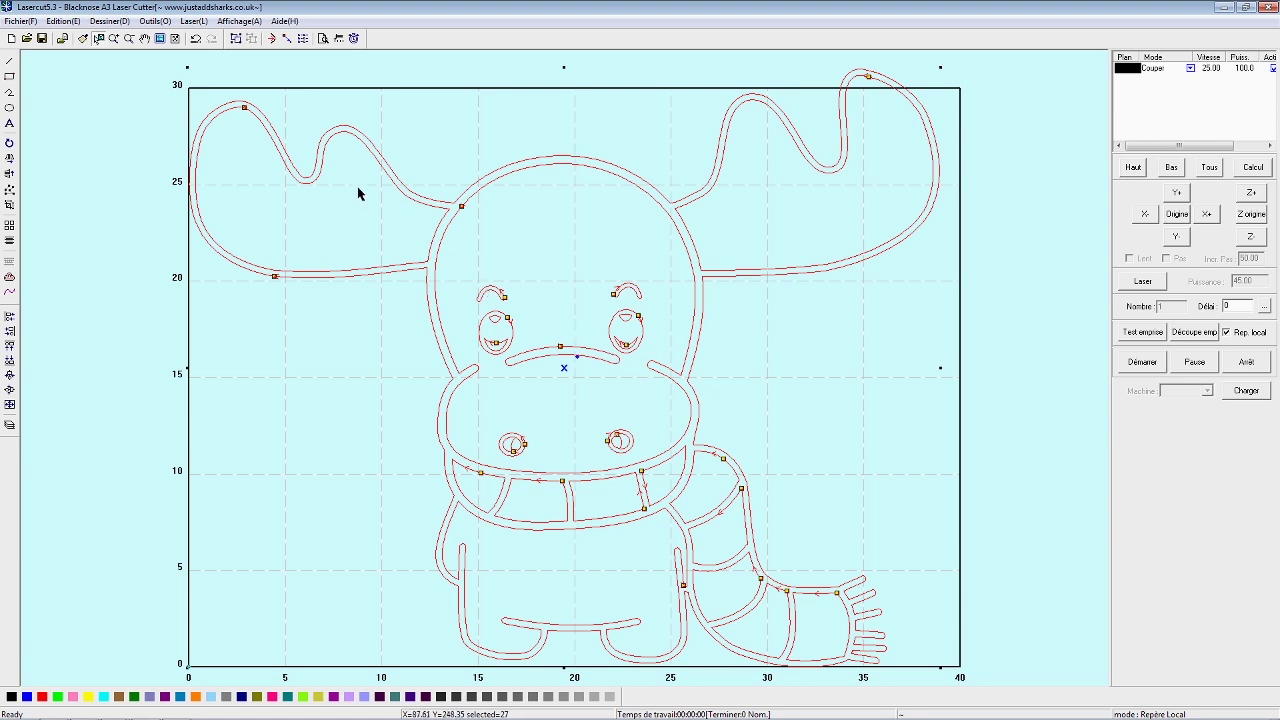
- Zoom in and select the antler, head and left-eye outlines to inspect the welds
{"action": "scroll", "coordinate": [357, 186], "scroll_direction": "up", "scroll_amount": 1}
{"action": "scroll", "coordinate": [357, 186], "scroll_direction": "up", "scroll_amount": 1}
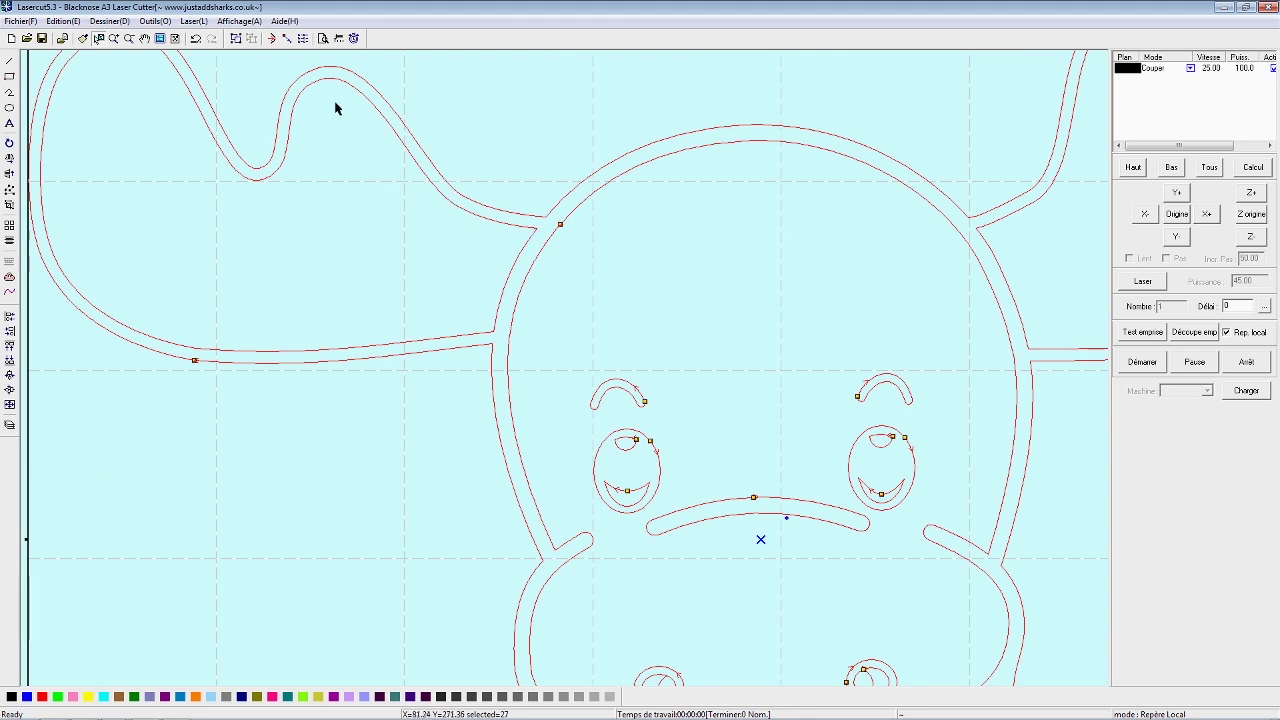
{"action": "left_click", "coordinate": [498, 220]}
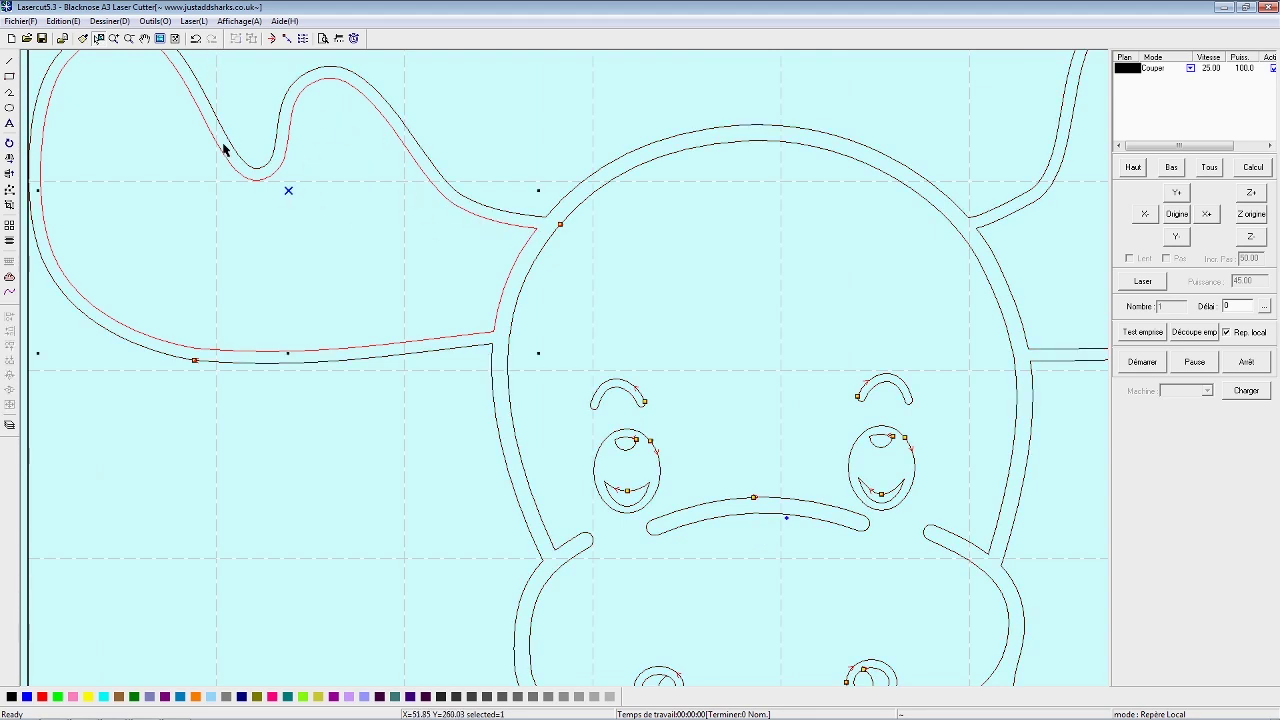
{"action": "left_click", "coordinate": [580, 209]}
{"action": "left_click_drag", "start_coordinate": [605, 424], "coordinate": [679, 469]}
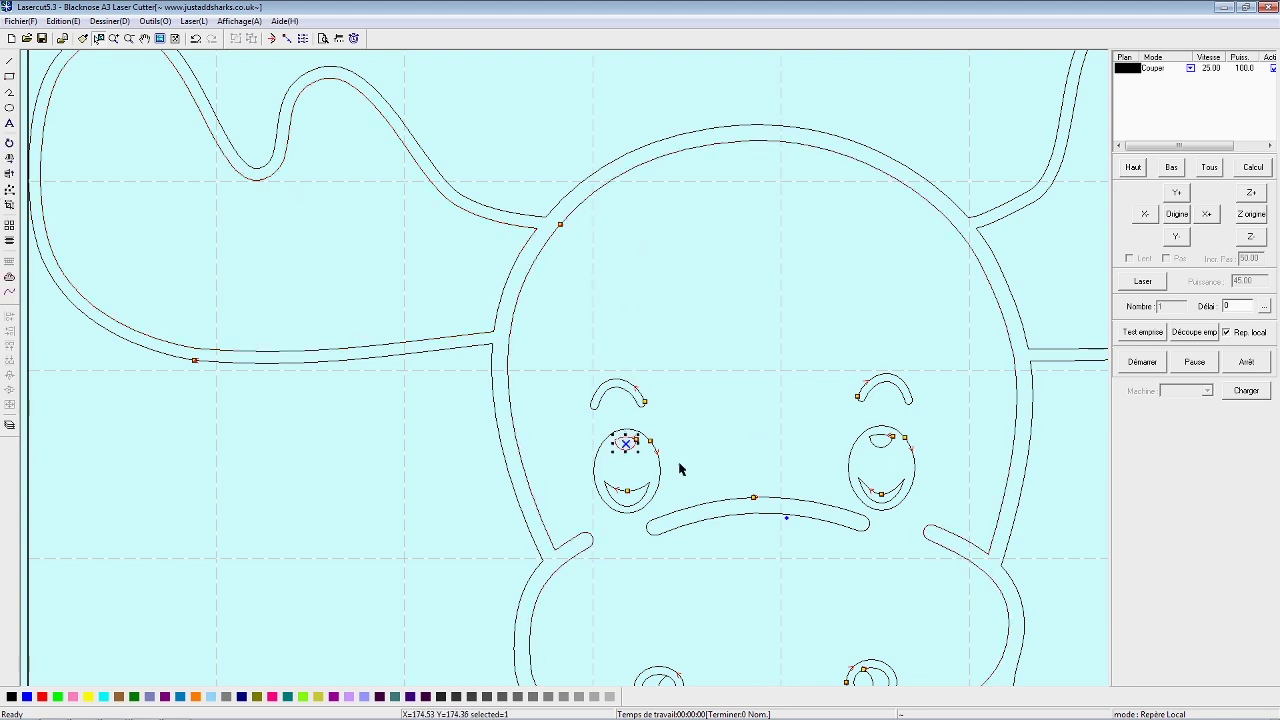
{"action": "scroll", "coordinate": [410, 438], "scroll_direction": "down", "scroll_amount": 2}
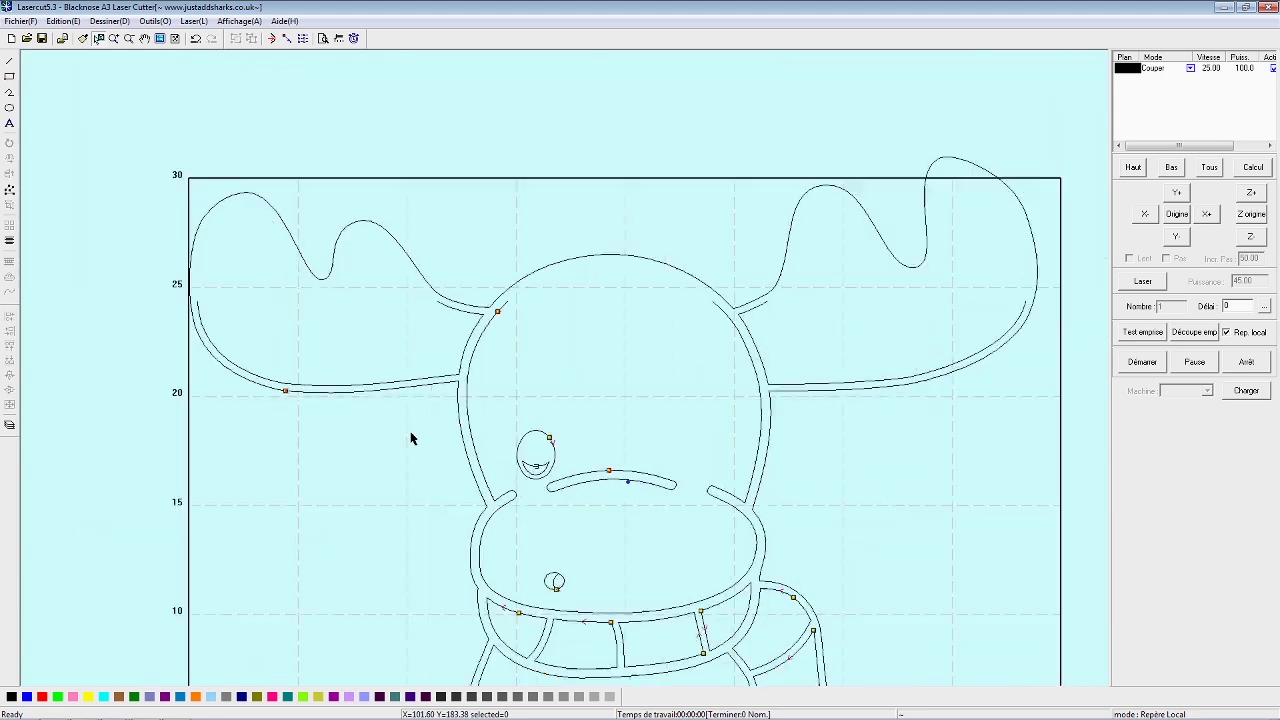
{"action": "scroll", "coordinate": [410, 438], "scroll_direction": "down", "scroll_amount": 1}
{"action": "scroll", "coordinate": [410, 438], "scroll_direction": "down", "scroll_amount": 1}
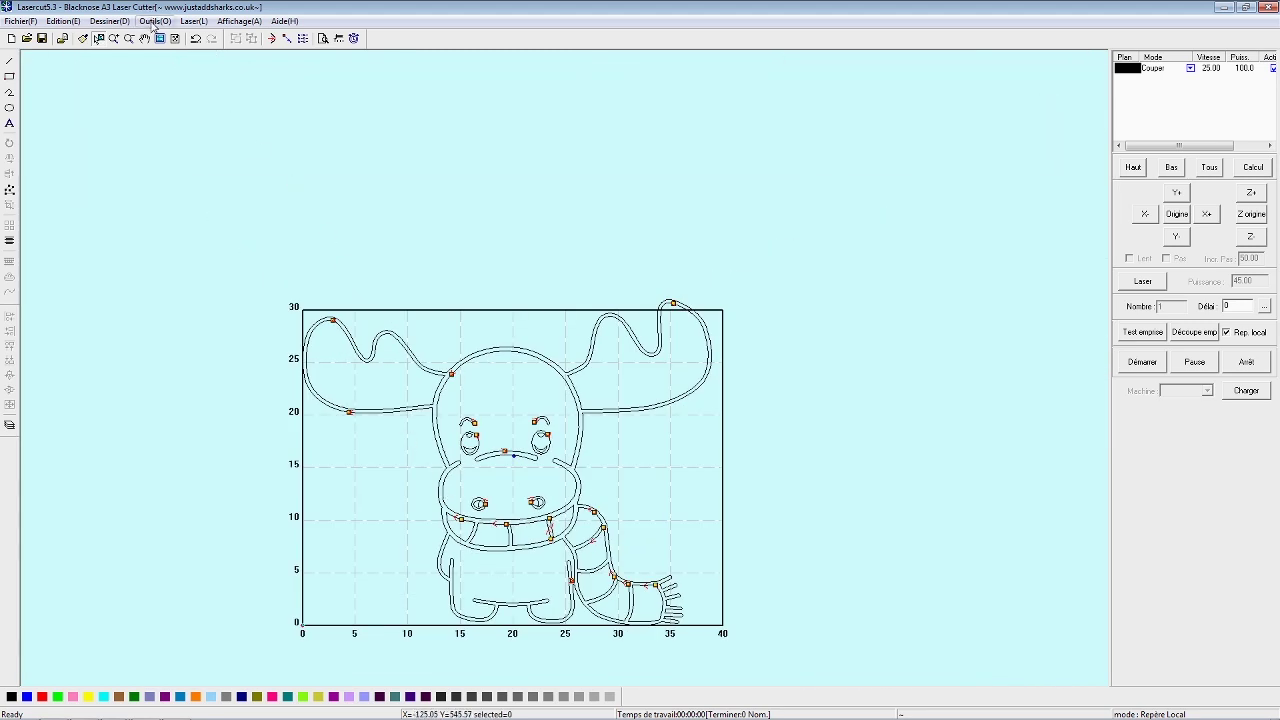
- Select the whole moose and run an Auto-Croisement (self-intersection) data check
{"action": "left_click_drag", "start_coordinate": [274, 247], "coordinate": [858, 686]}
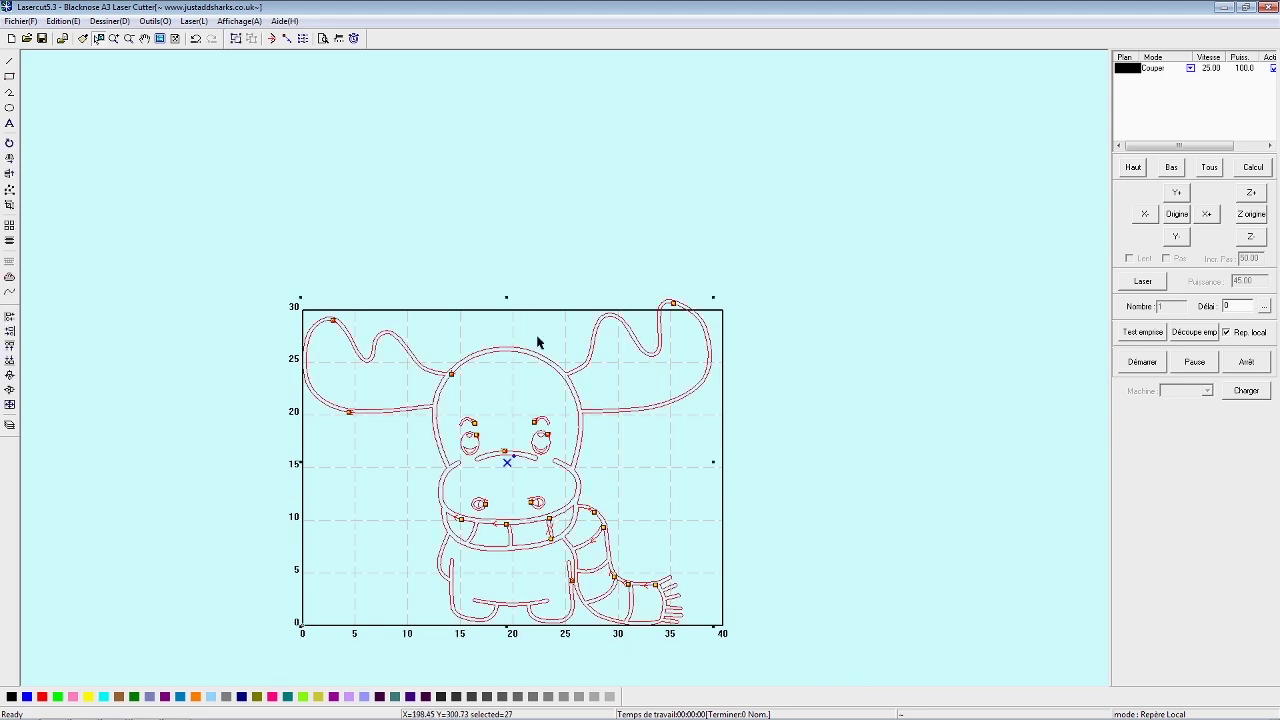
{"action": "left_click", "coordinate": [155, 20]}
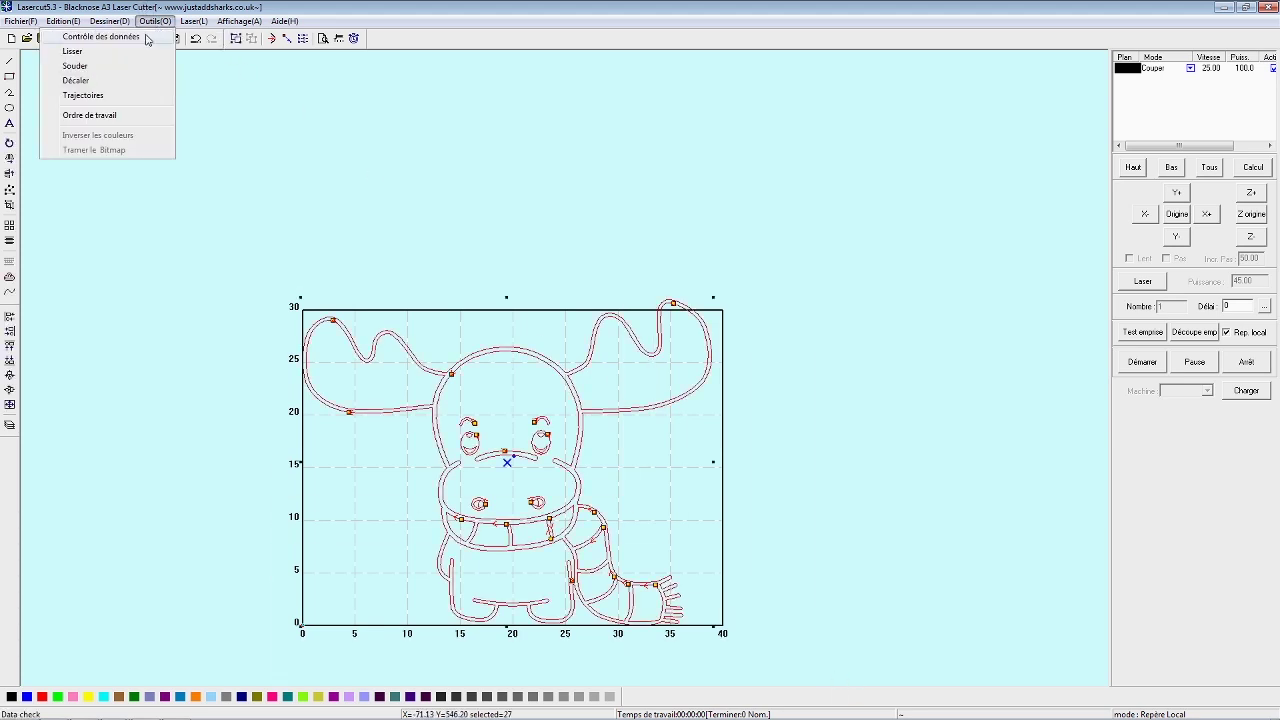
{"action": "left_click", "coordinate": [146, 38]}
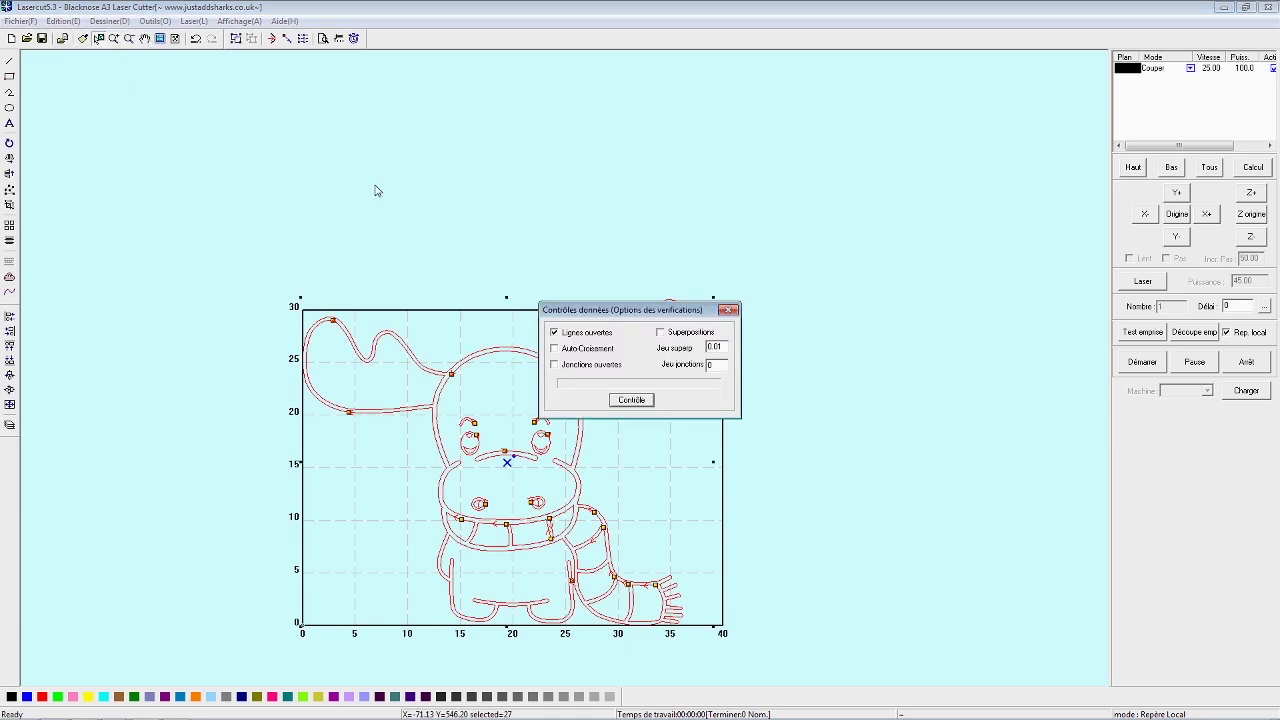
{"action": "left_click", "coordinate": [555, 349]}
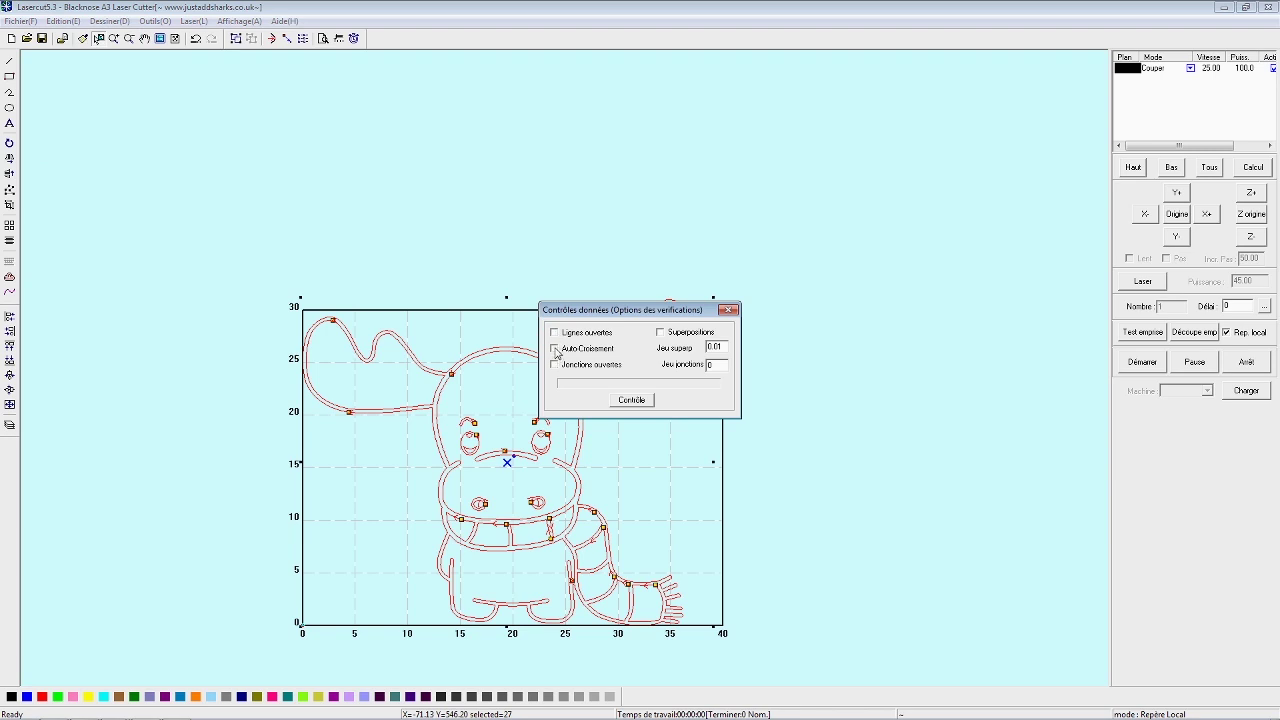
{"action": "left_click", "coordinate": [640, 401]}
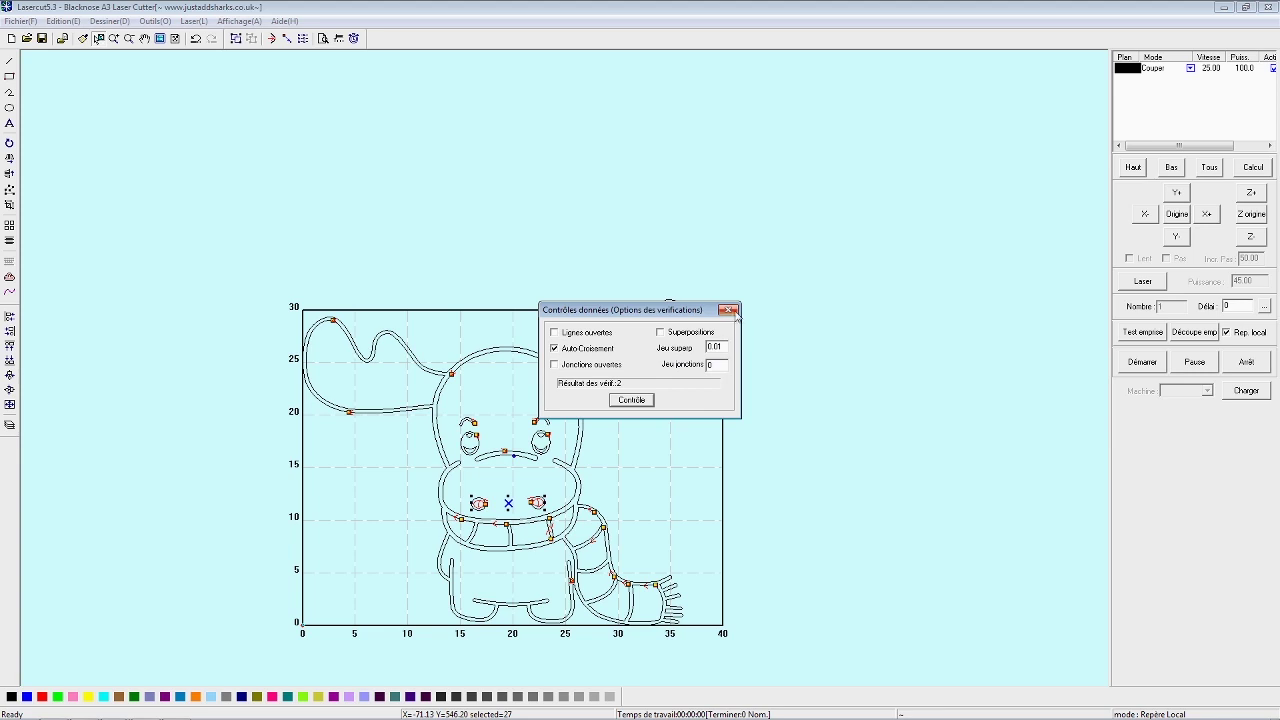
{"action": "left_click", "coordinate": [731, 311]}
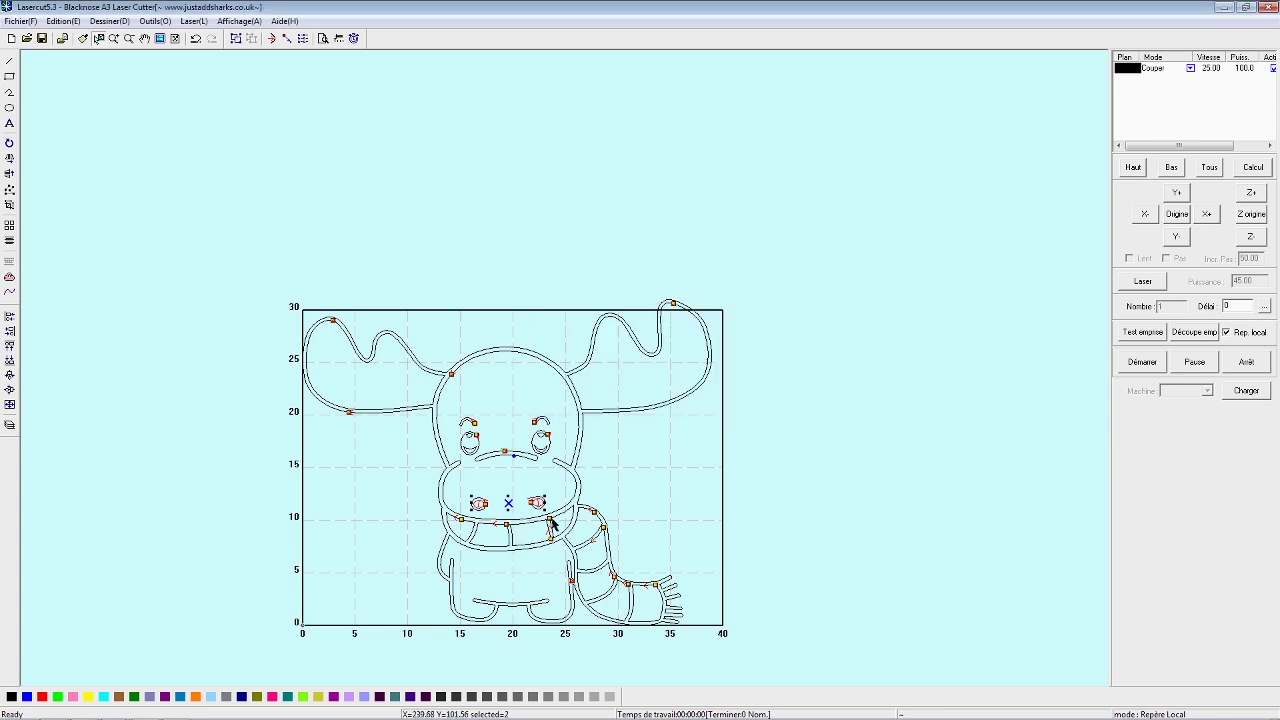
- Zoom in on the two flagged snout circles to inspect them, then clear the selection
{"action": "scroll", "coordinate": [548, 520], "scroll_direction": "up", "scroll_amount": 1}
{"action": "scroll", "coordinate": [541, 510], "scroll_direction": "up", "scroll_amount": 3}
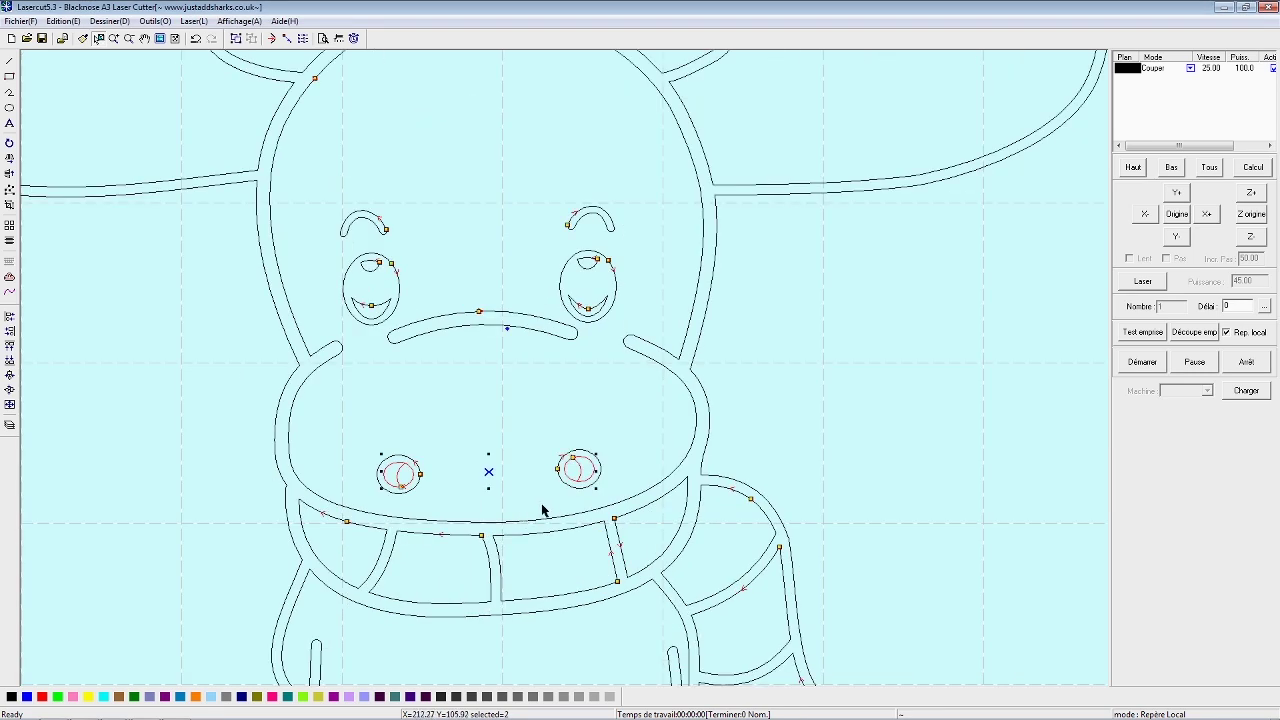
{"action": "scroll", "coordinate": [550, 505], "scroll_direction": "up", "scroll_amount": 1}
{"action": "scroll", "coordinate": [609, 457], "scroll_direction": "up", "scroll_amount": 1}
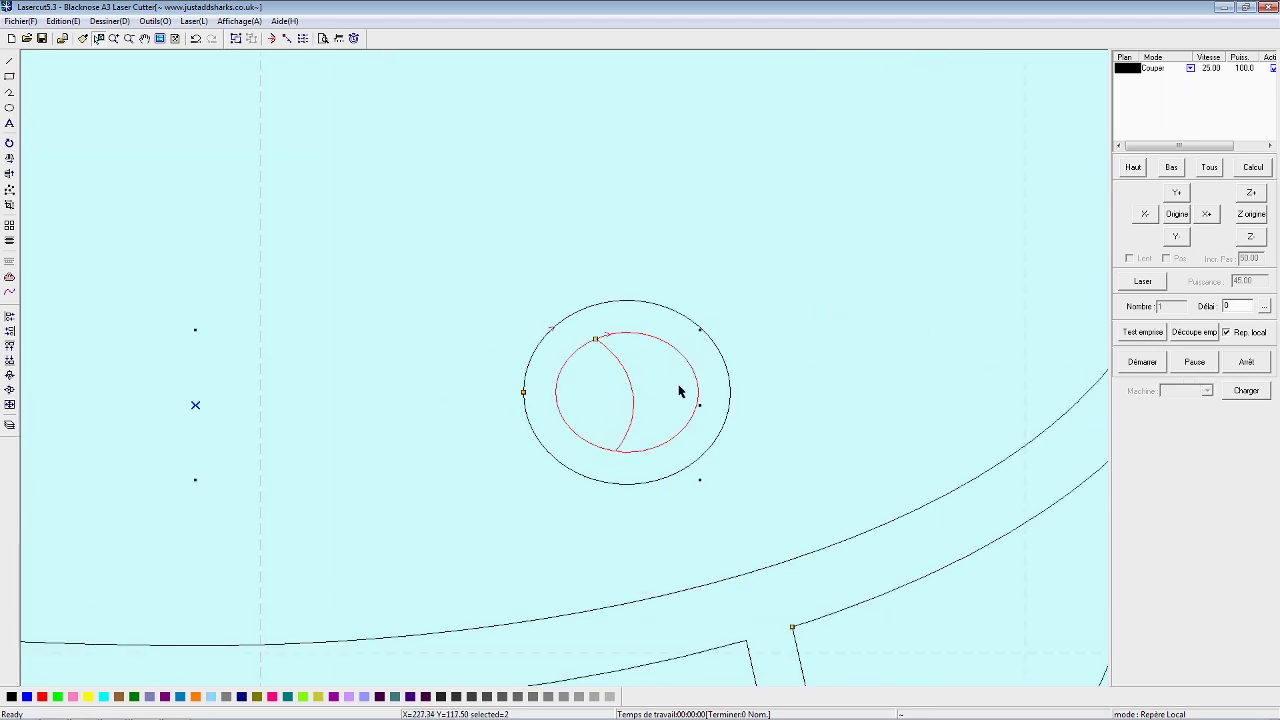
{"action": "scroll", "coordinate": [601, 367], "scroll_direction": "up", "scroll_amount": 2}
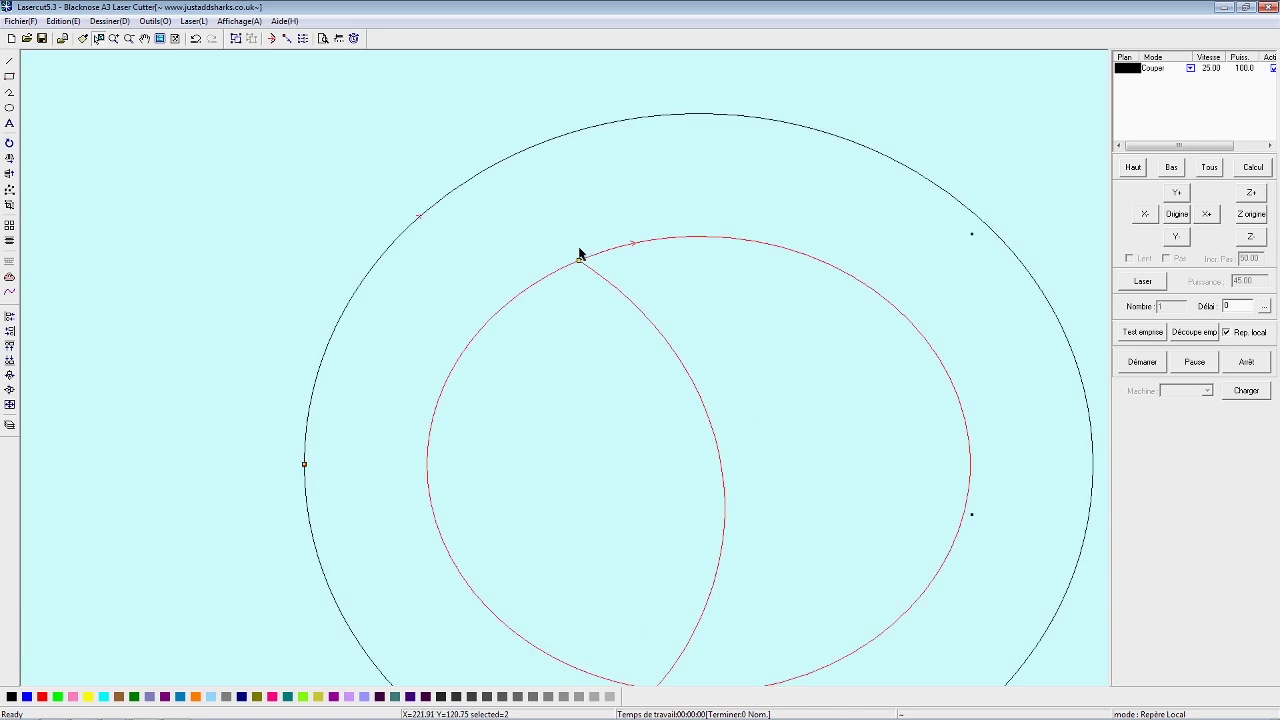
{"action": "scroll", "coordinate": [579, 258], "scroll_direction": "up", "scroll_amount": 1}
{"action": "scroll", "coordinate": [580, 266], "scroll_direction": "up", "scroll_amount": 1}
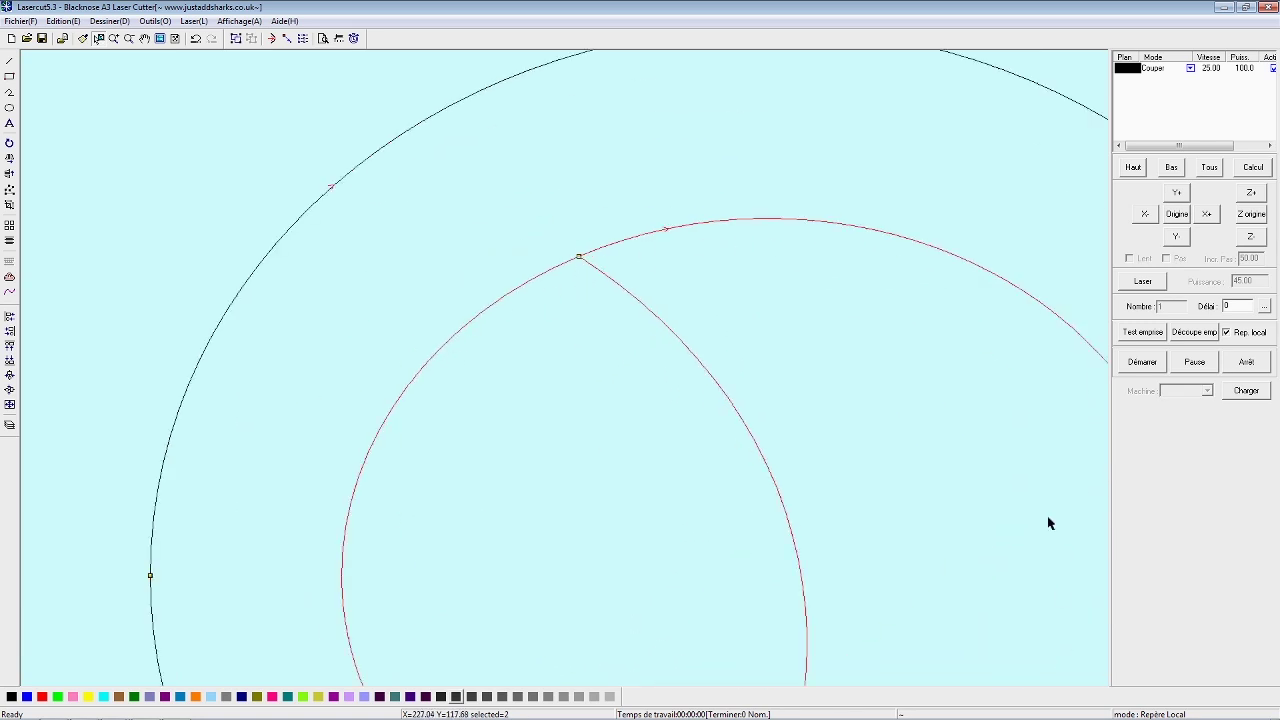
{"action": "scroll", "coordinate": [625, 390], "scroll_direction": "down", "scroll_amount": 1}
{"action": "scroll", "coordinate": [619, 380], "scroll_direction": "down", "scroll_amount": 2}
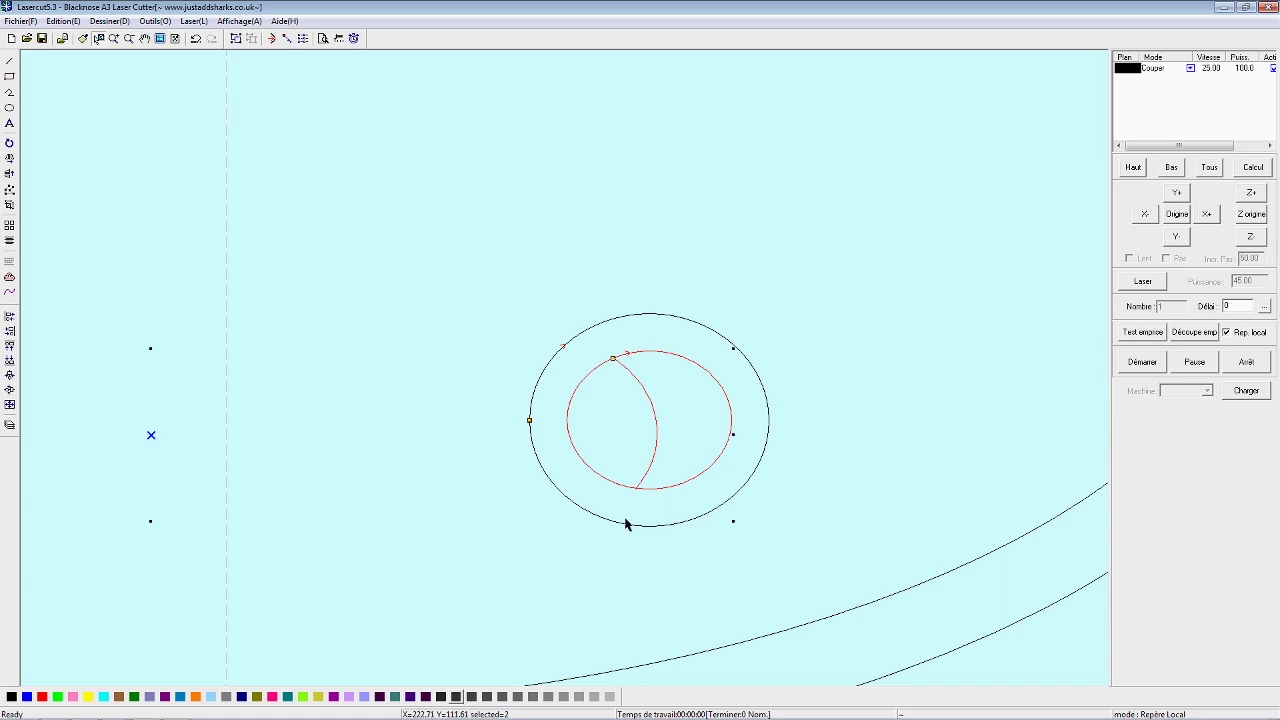
{"action": "scroll", "coordinate": [600, 385], "scroll_direction": "up", "scroll_amount": 1}
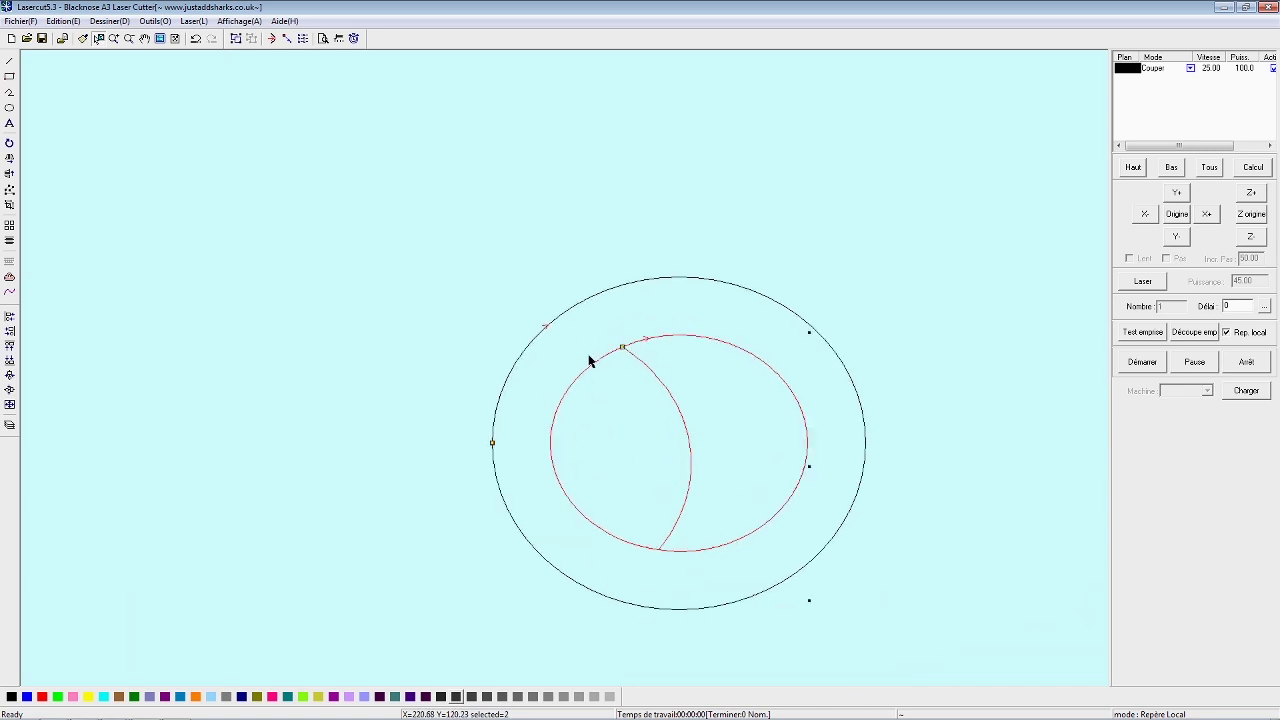
{"action": "scroll", "coordinate": [600, 449], "scroll_direction": "down", "scroll_amount": 2}
{"action": "scroll", "coordinate": [300, 230], "scroll_direction": "down", "scroll_amount": 2}
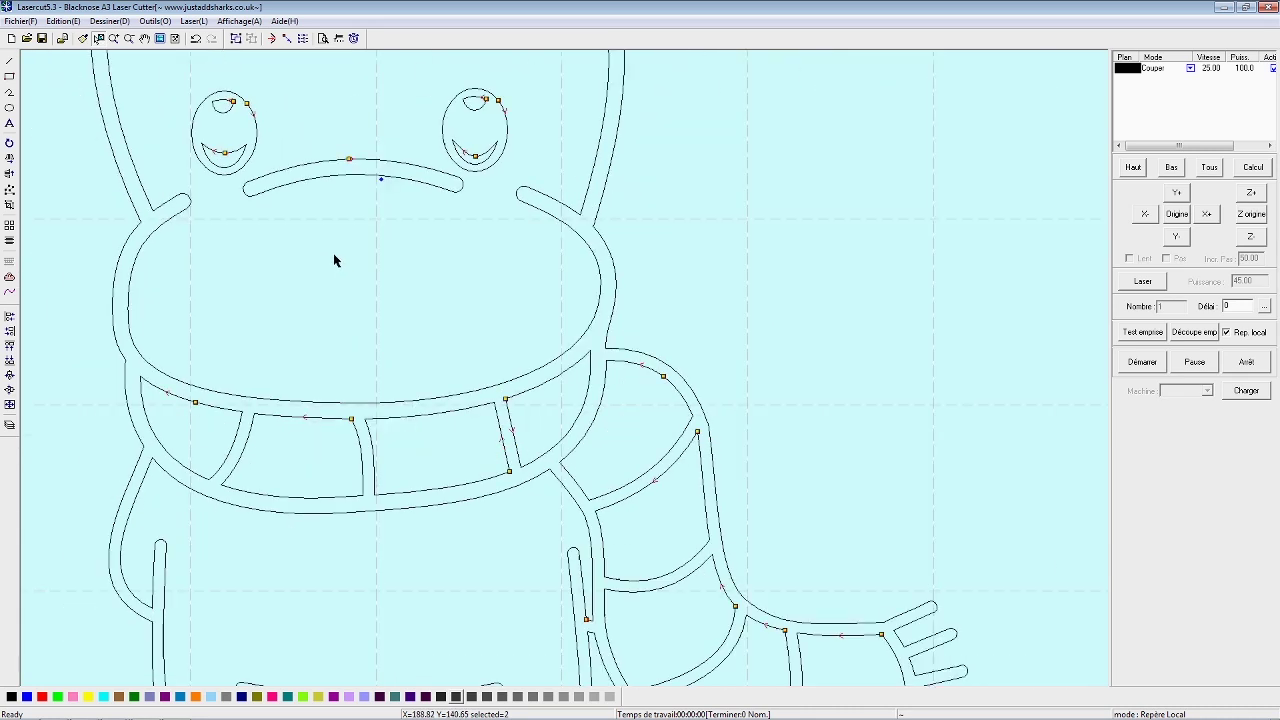
{"action": "scroll", "coordinate": [334, 260], "scroll_direction": "down", "scroll_amount": 1}
{"action": "left_click", "coordinate": [155, 239]}
{"action": "scroll", "coordinate": [130, 237], "scroll_direction": "down", "scroll_amount": 3}
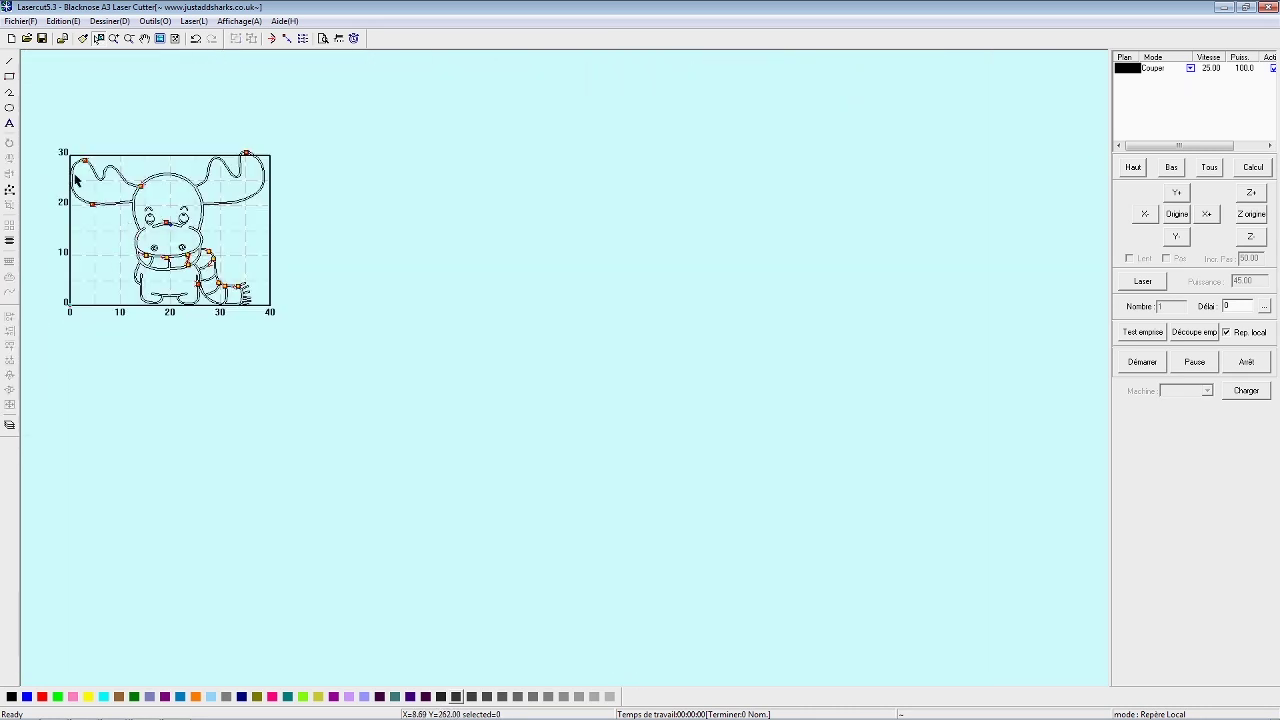
- Select all and run a Jonctions ouvertes check, which reports 0 problems
{"action": "scroll", "coordinate": [47, 155], "scroll_direction": "up", "scroll_amount": 2}
{"action": "key", "text": "ctrl+a"}
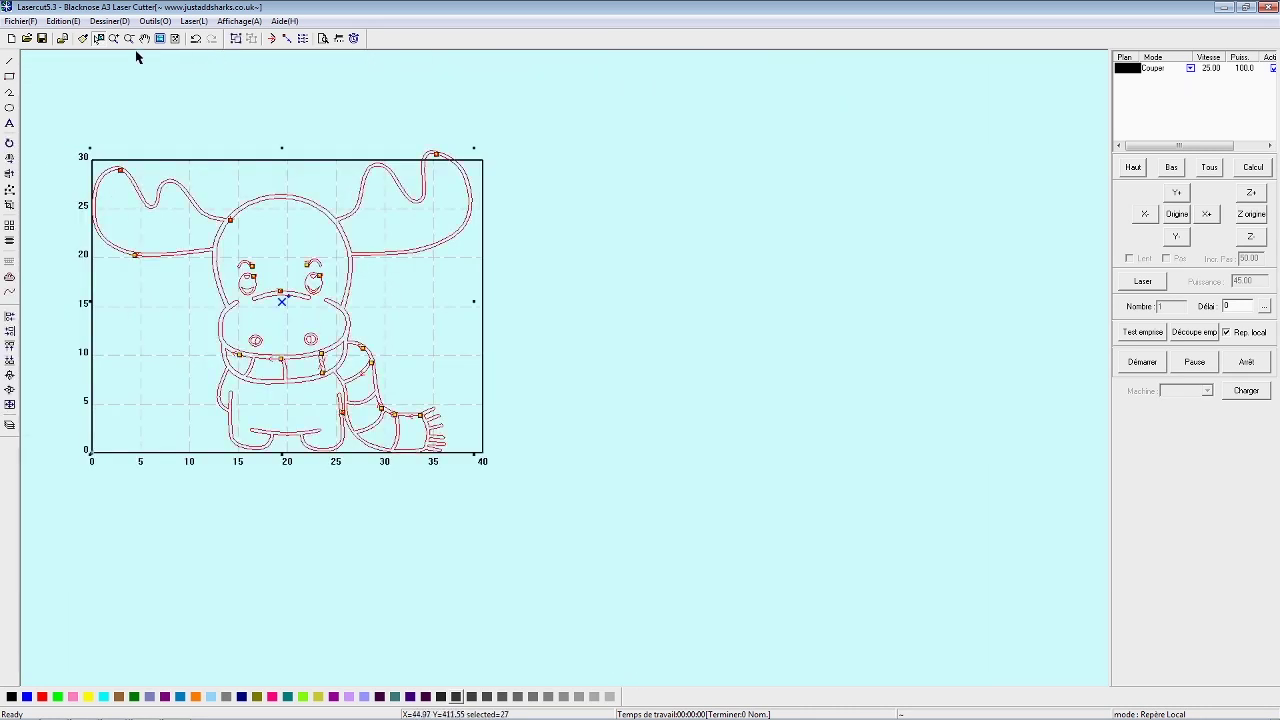
{"action": "left_click", "coordinate": [156, 21]}
{"action": "left_click", "coordinate": [100, 36]}
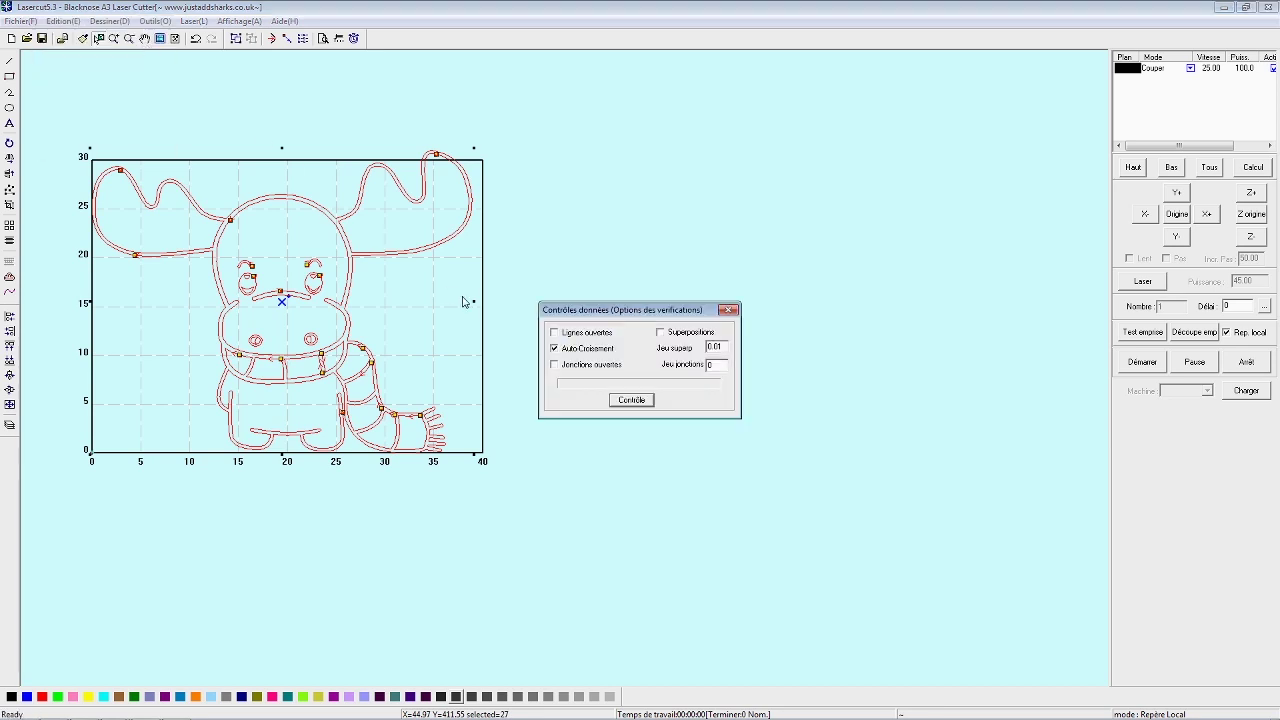
{"action": "left_click", "coordinate": [574, 352]}
{"action": "left_click", "coordinate": [576, 366]}
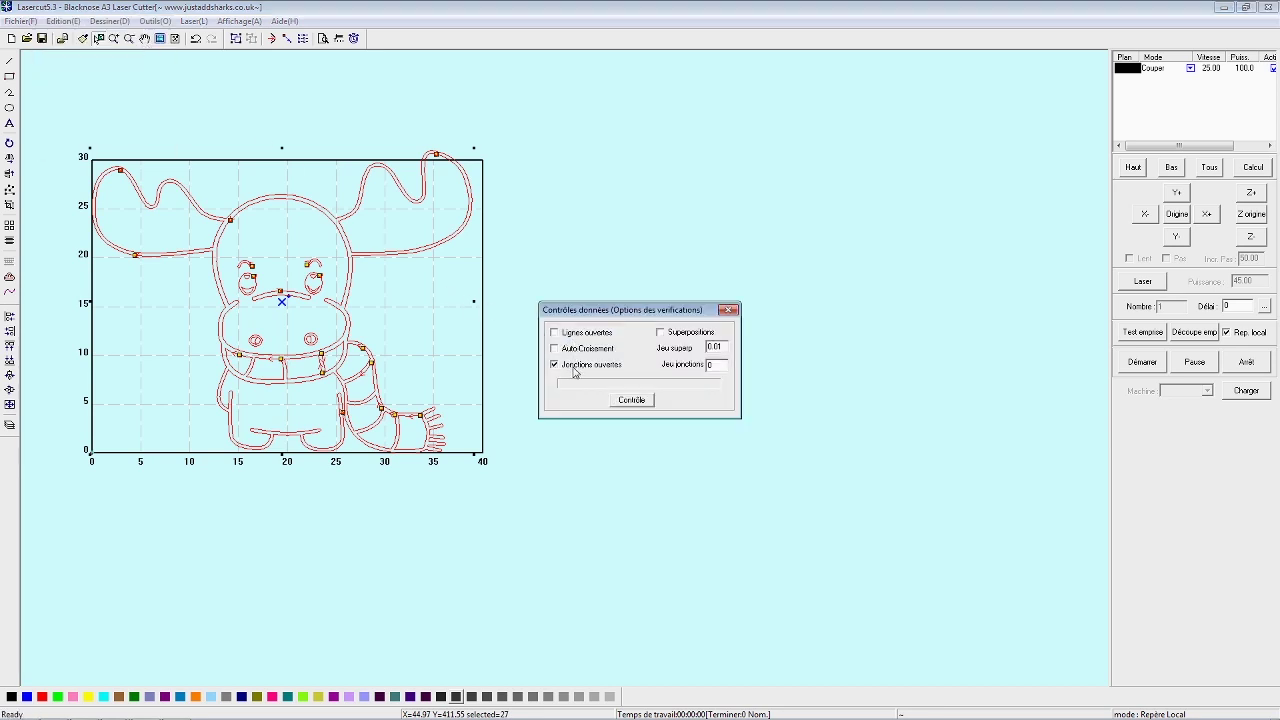
{"action": "left_click", "coordinate": [633, 402]}
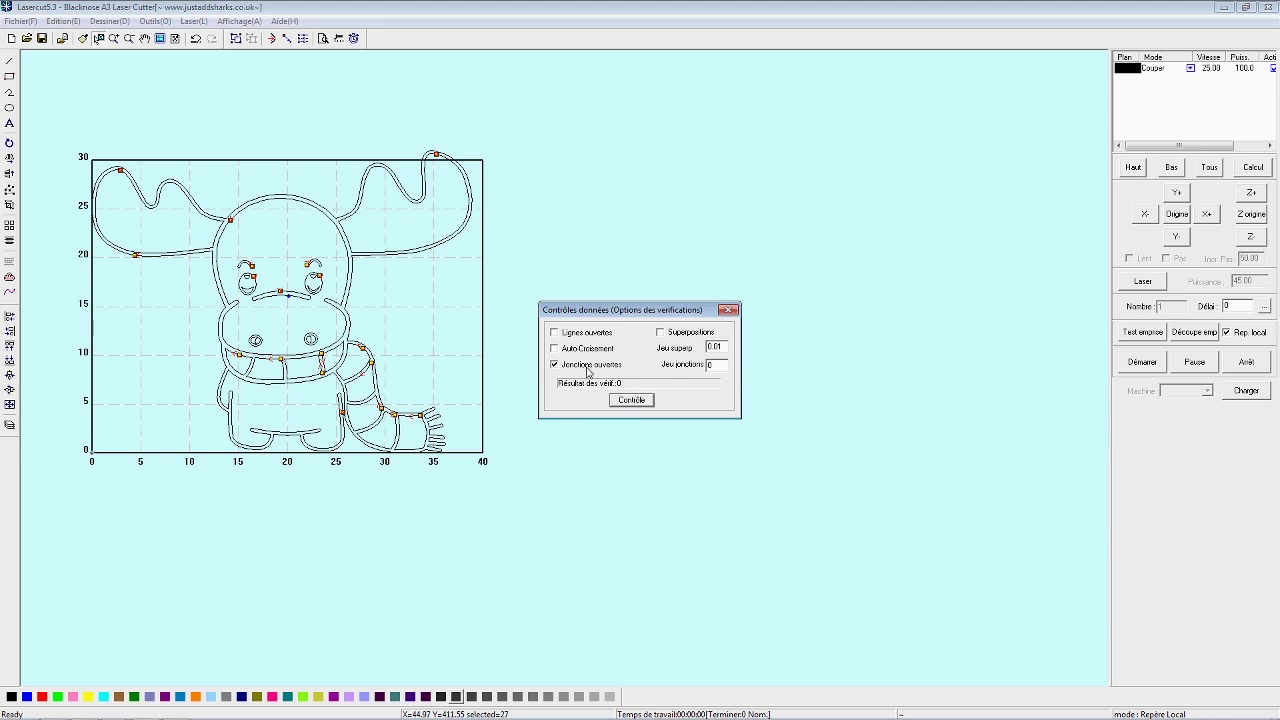
- Swap to the Superpositions (overlap) check and run it on the moose
{"action": "left_click", "coordinate": [588, 370]}
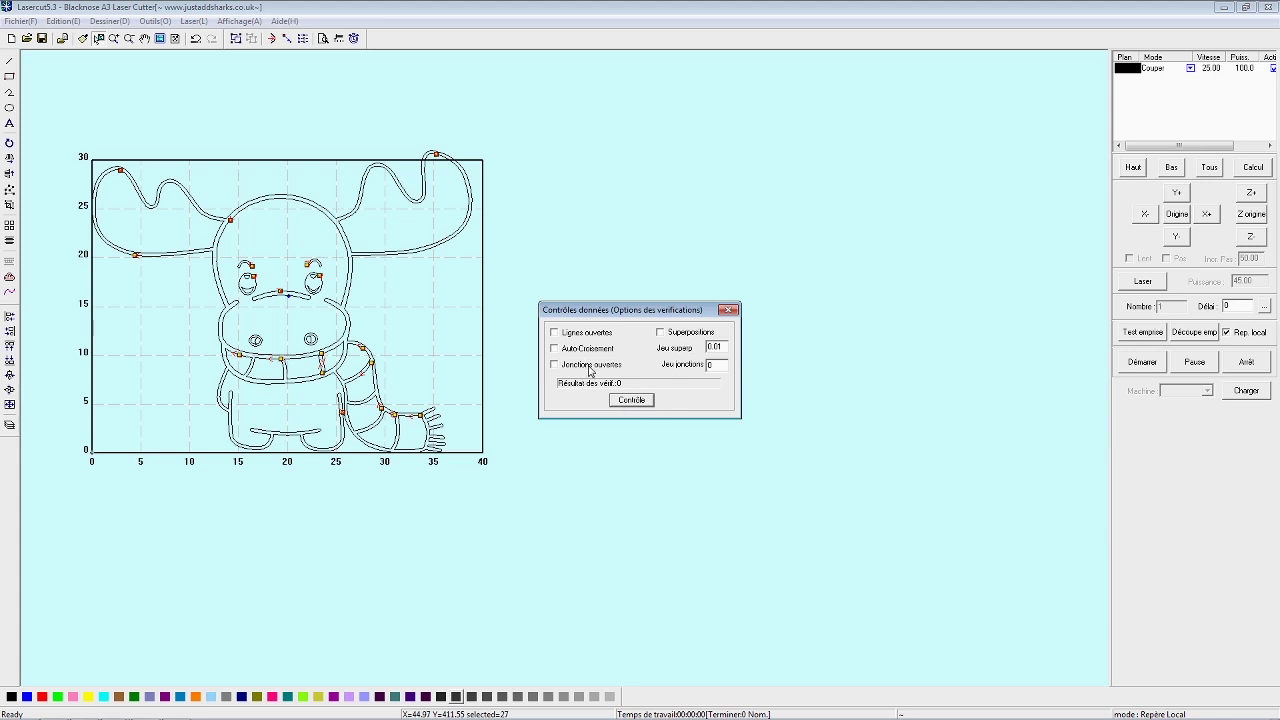
{"action": "left_click", "coordinate": [667, 335]}
{"action": "left_click", "coordinate": [628, 403]}
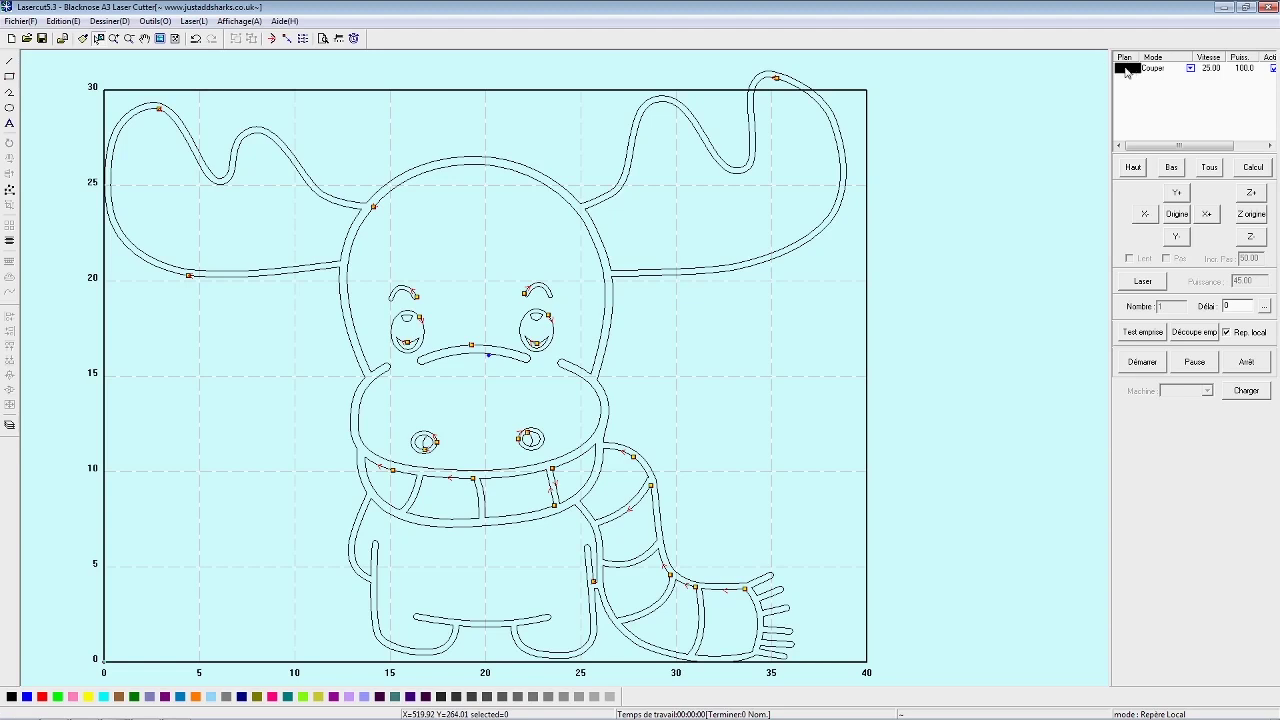
{"action": "left_click", "coordinate": [1190, 68]}
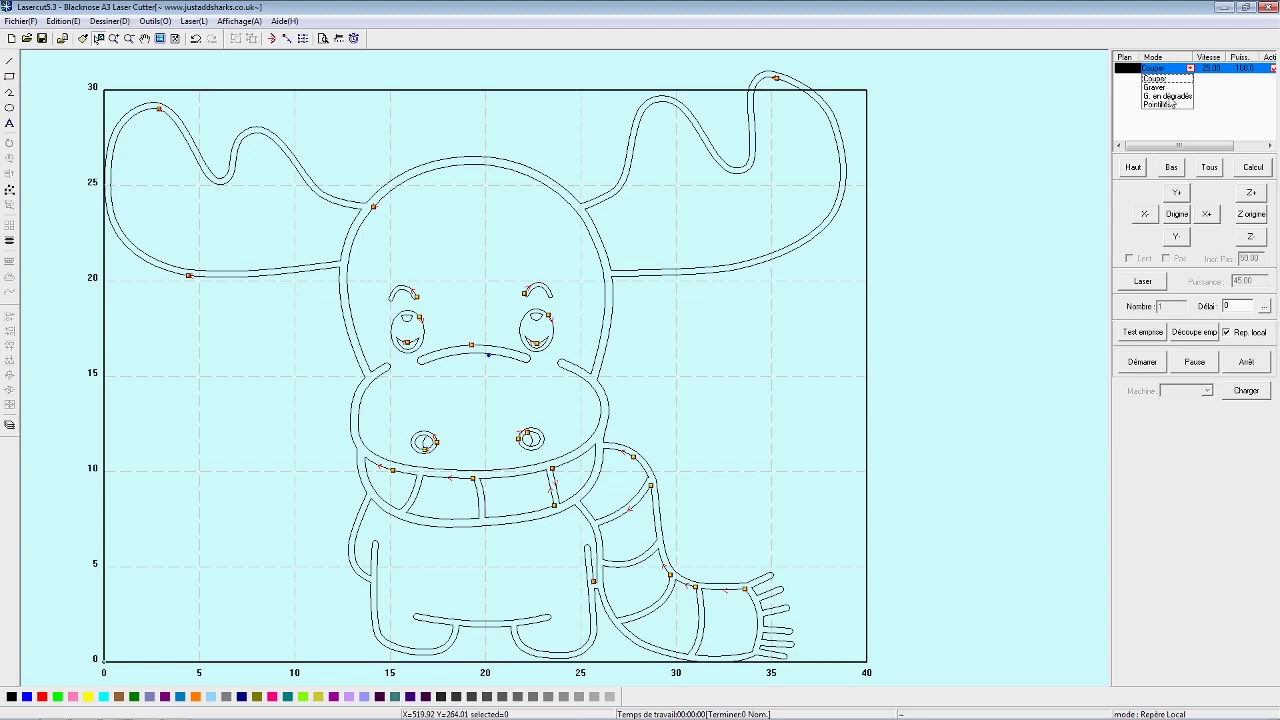
{"action": "left_click", "coordinate": [1187, 72]}
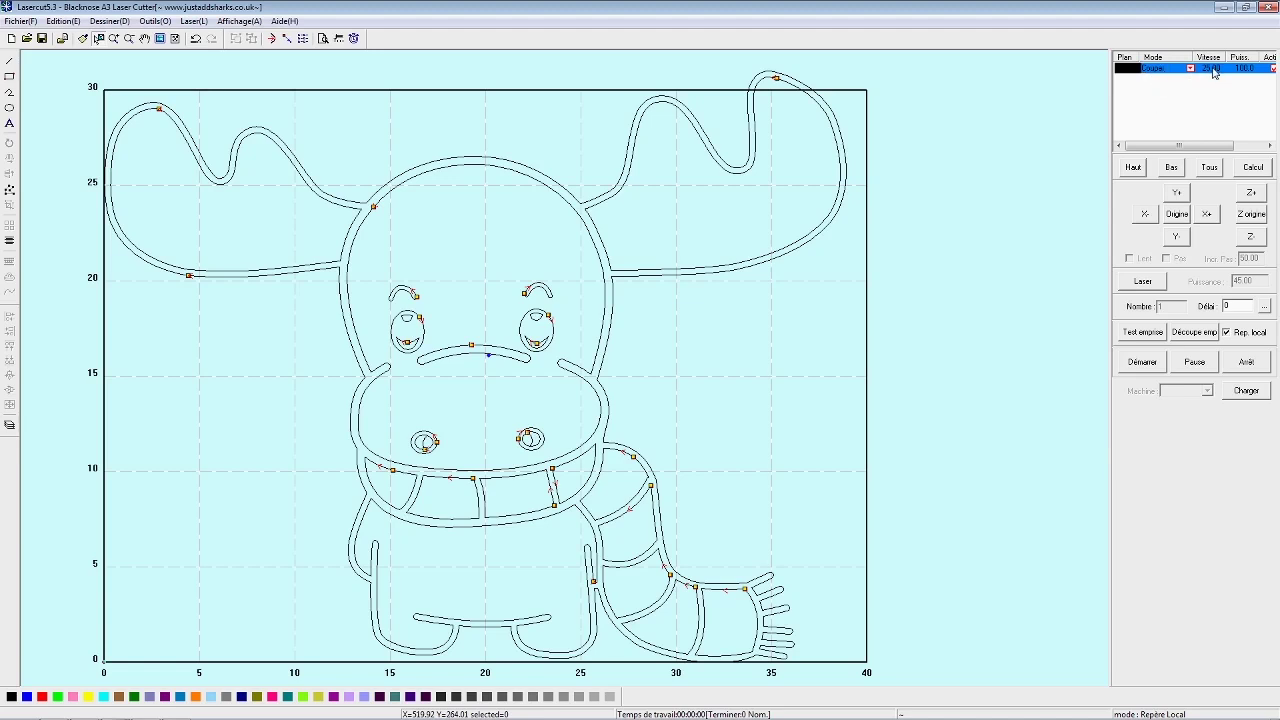
{"action": "double_click", "coordinate": [1213, 72]}
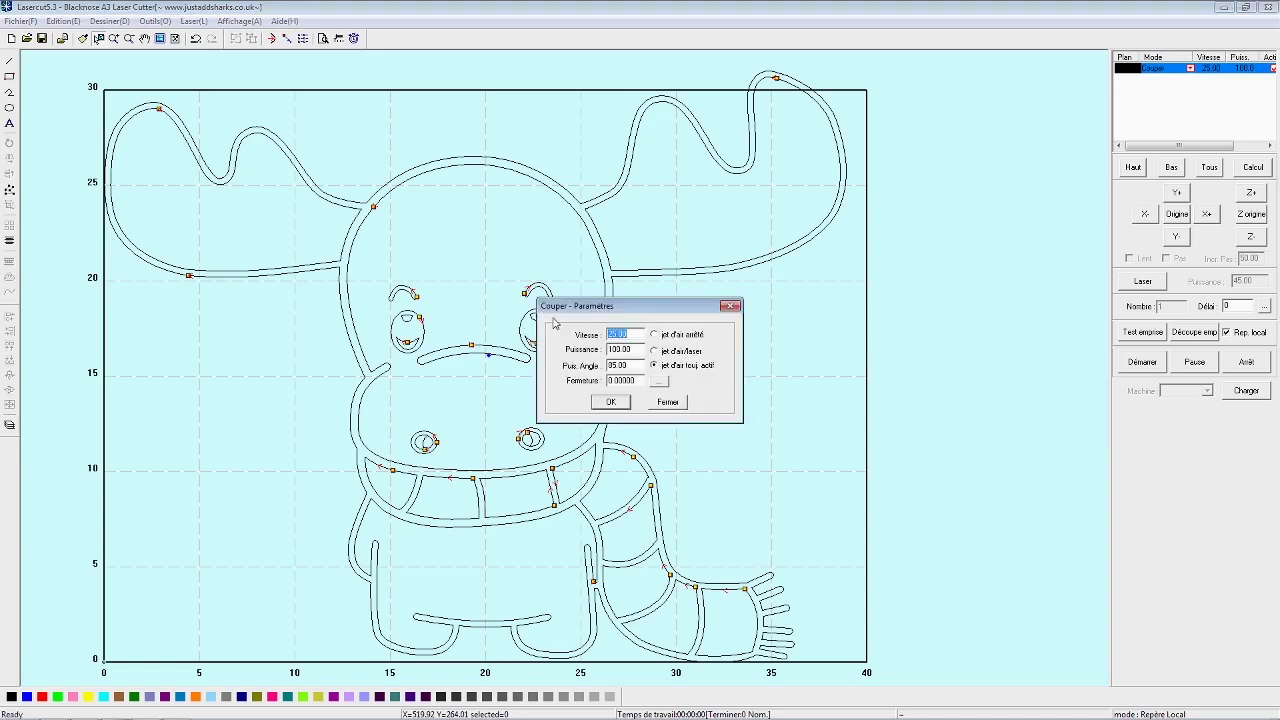
{"action": "left_click_drag", "start_coordinate": [628, 308], "coordinate": [763, 210]}
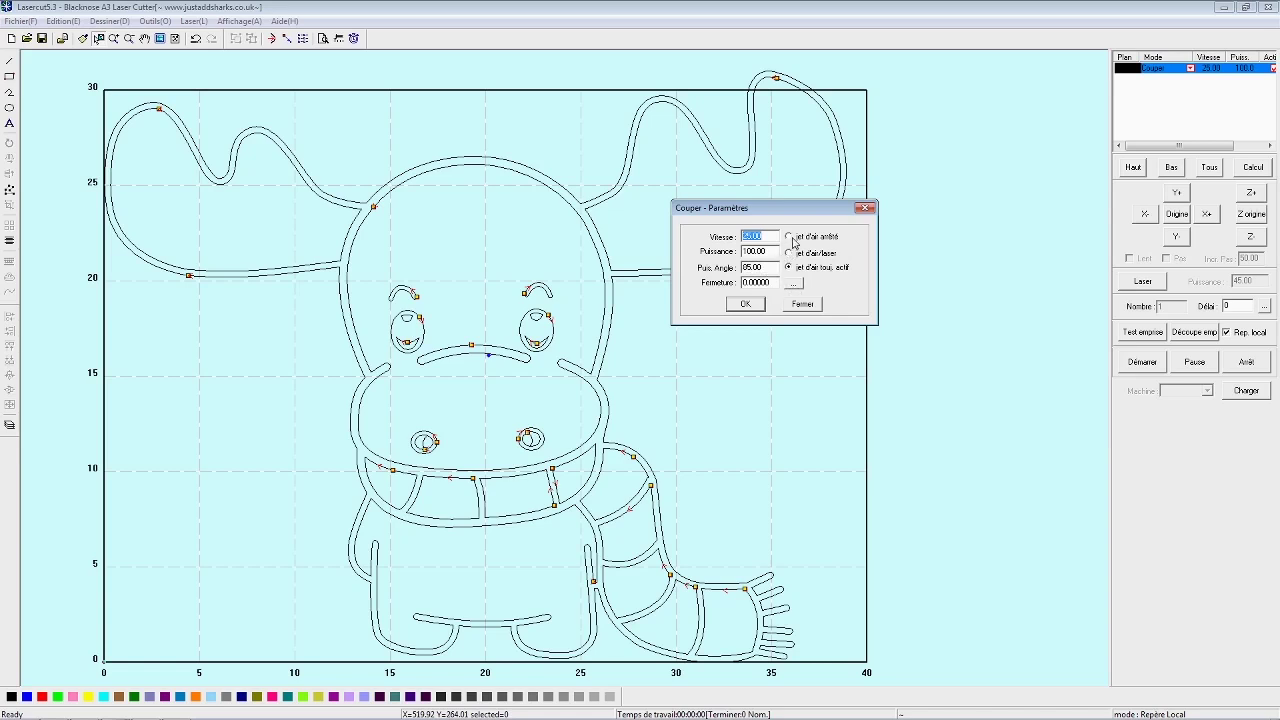
{"action": "left_click", "coordinate": [791, 237]}
{"action": "left_click", "coordinate": [788, 268]}
{"action": "left_click", "coordinate": [866, 208]}
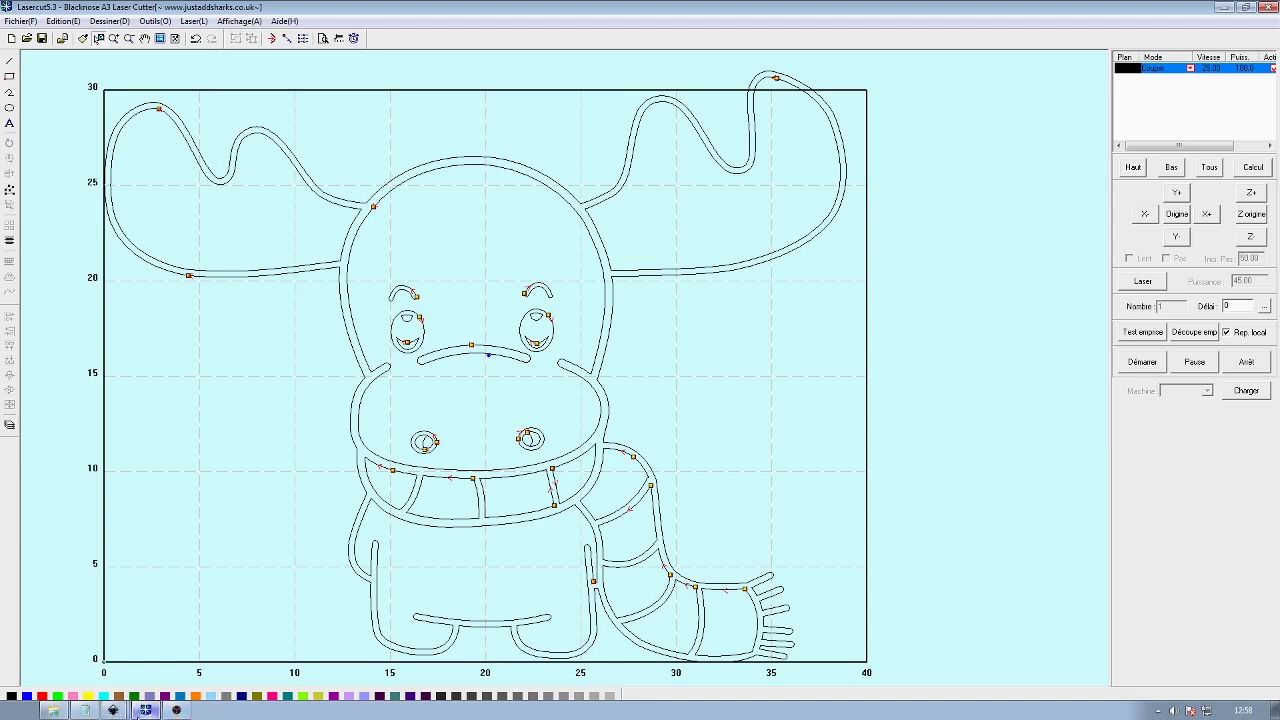
- Switch to Inkscape showing the REGLAGE DATUM.svg laser nozzle diagram
{"action": "left_click", "coordinate": [112, 709]}
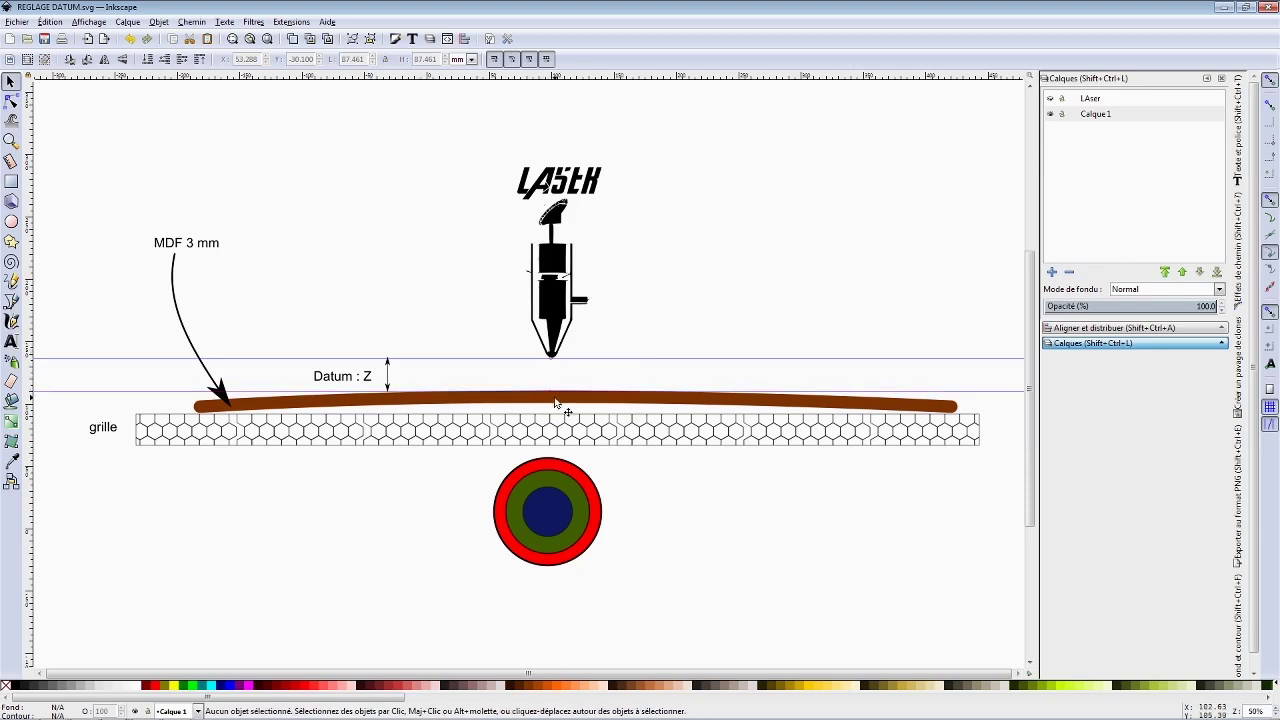
- Show the laser beam under the nozzle and nudge the small MDF piece downward
{"action": "left_click", "coordinate": [567, 406]}
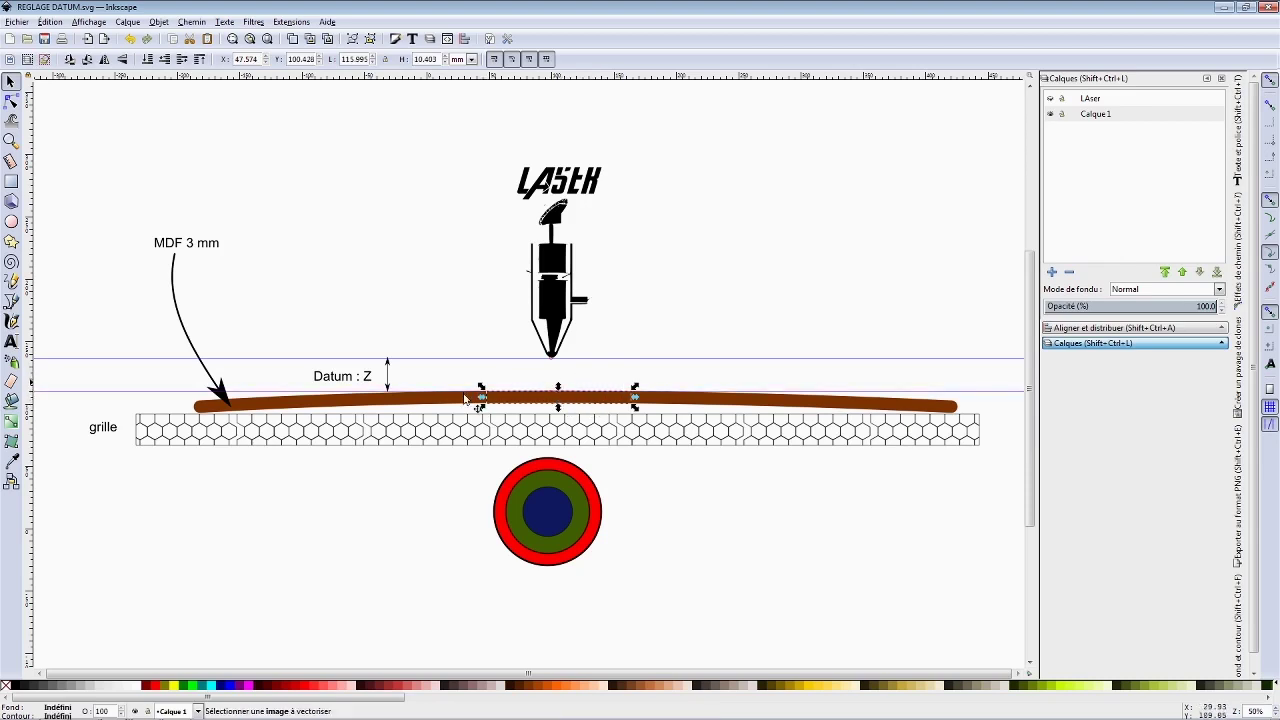
{"action": "left_click", "coordinate": [1051, 112]}
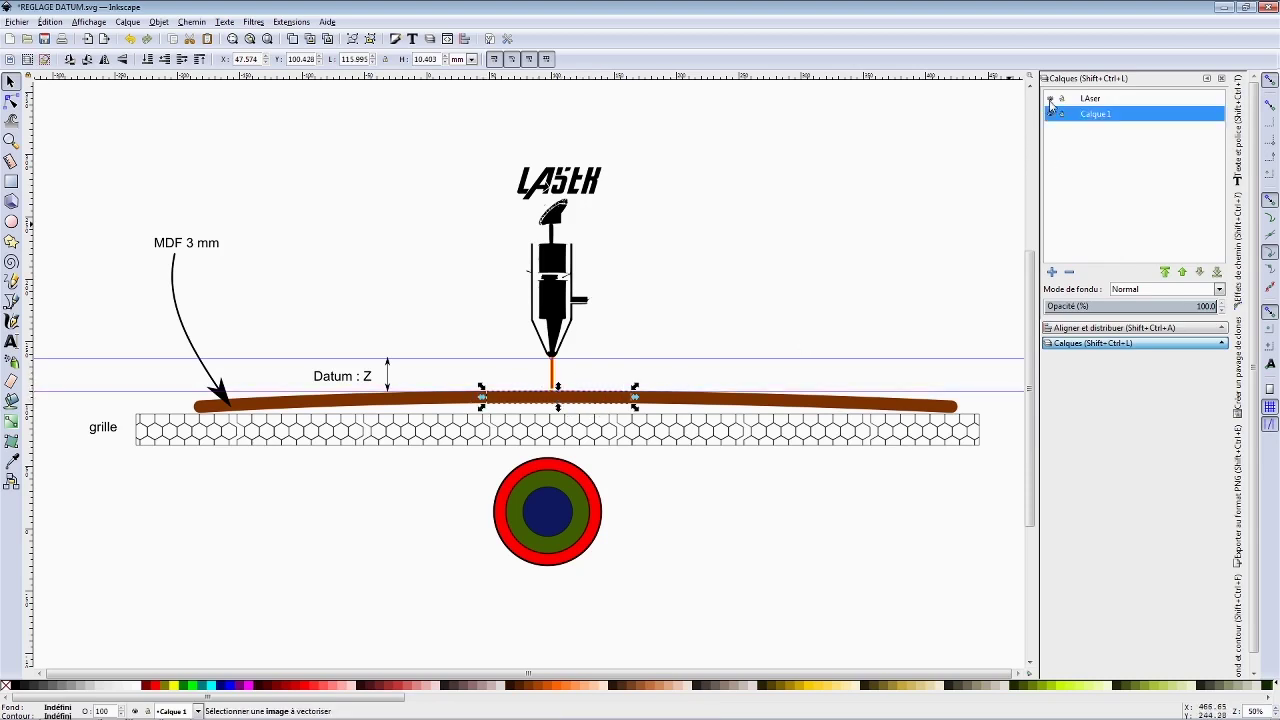
{"action": "left_click_drag", "start_coordinate": [555, 407], "coordinate": [555, 400]}
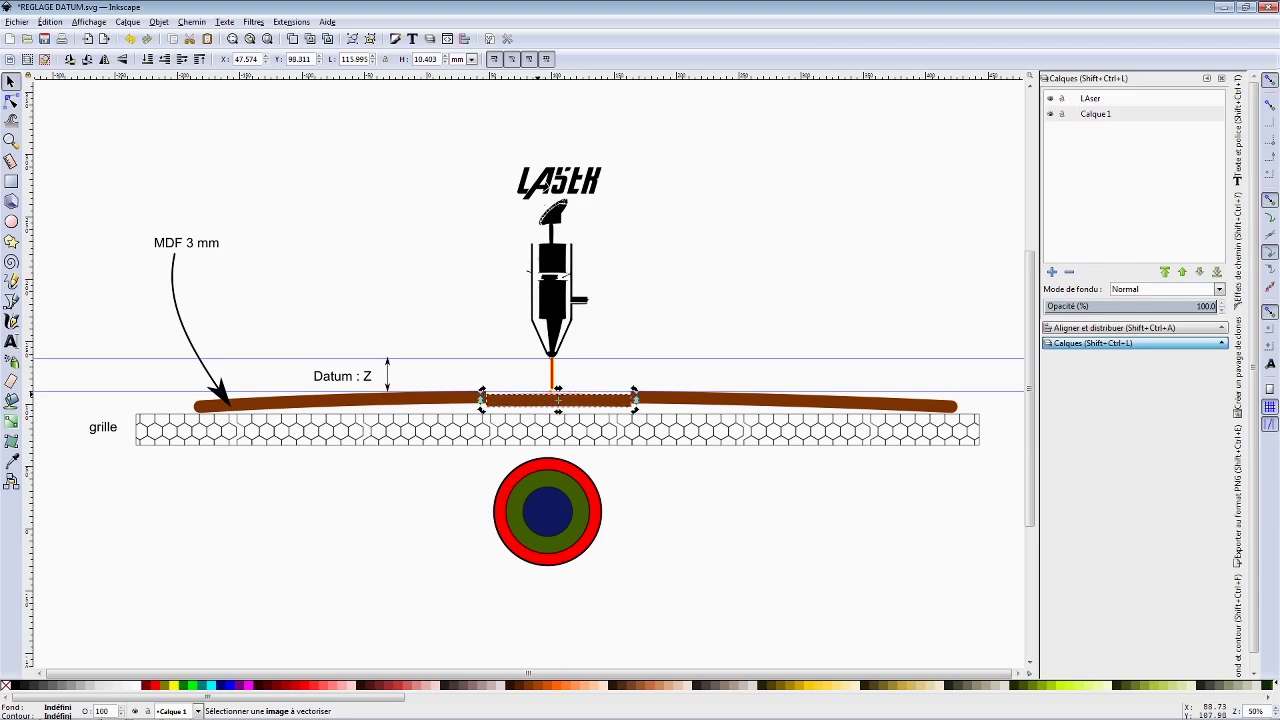
{"action": "key", "text": "Down"}
{"action": "key", "text": "Down"}
{"action": "key", "text": "Down"}
{"action": "key", "text": "Down"}
{"action": "key", "text": "Down"}
{"action": "key", "text": "Down"}
{"action": "key", "text": "Down"}
{"action": "key", "text": "Down"}
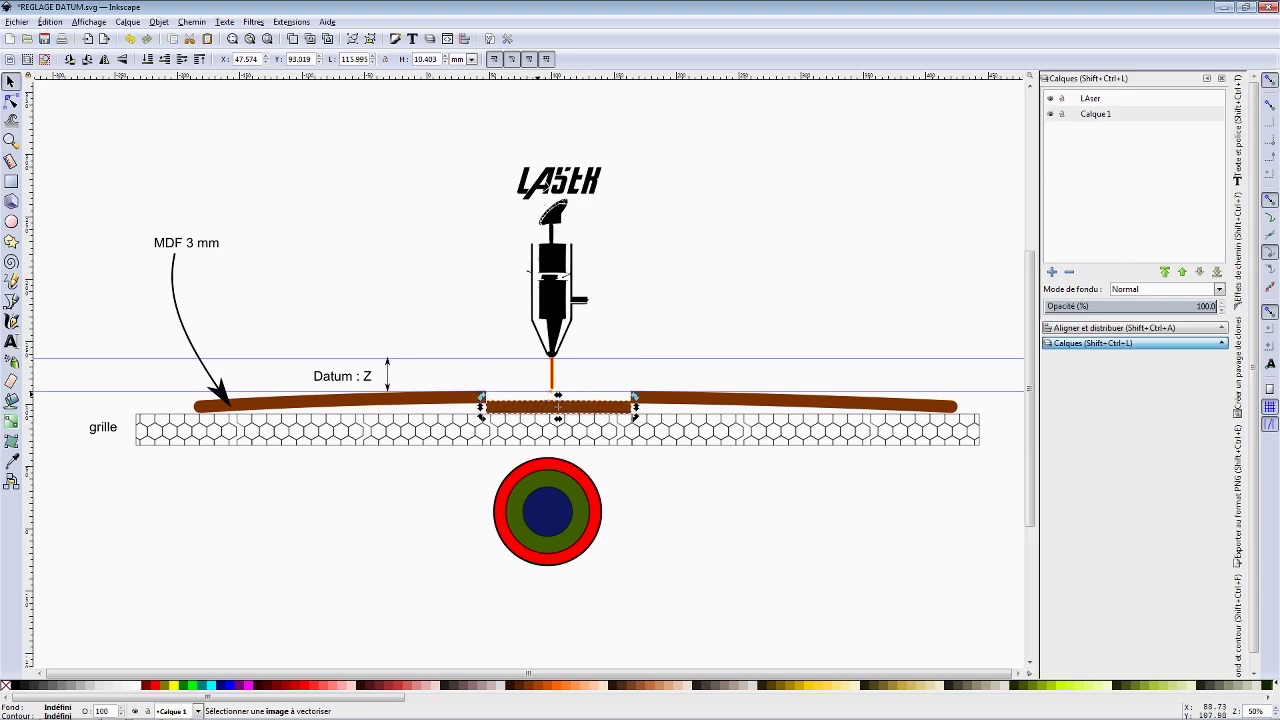
{"action": "key", "text": "Down"}
{"action": "key", "text": "Down"}
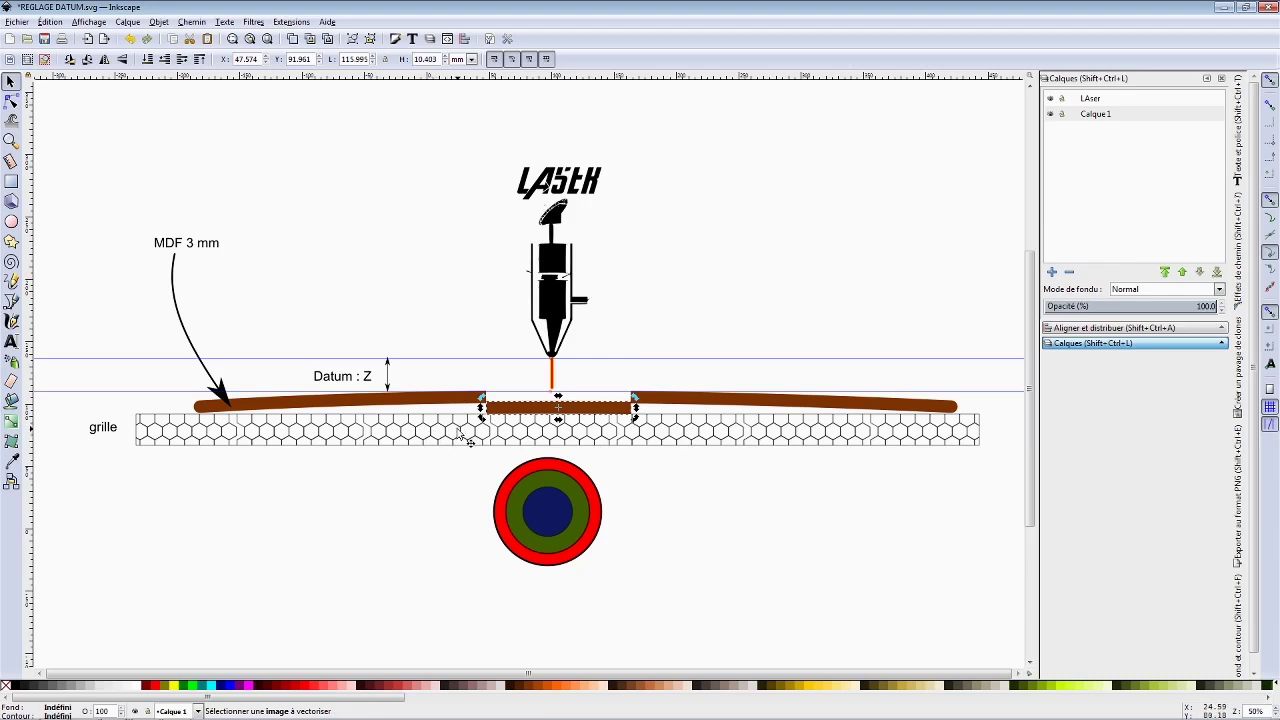
{"action": "left_click", "coordinate": [599, 356]}
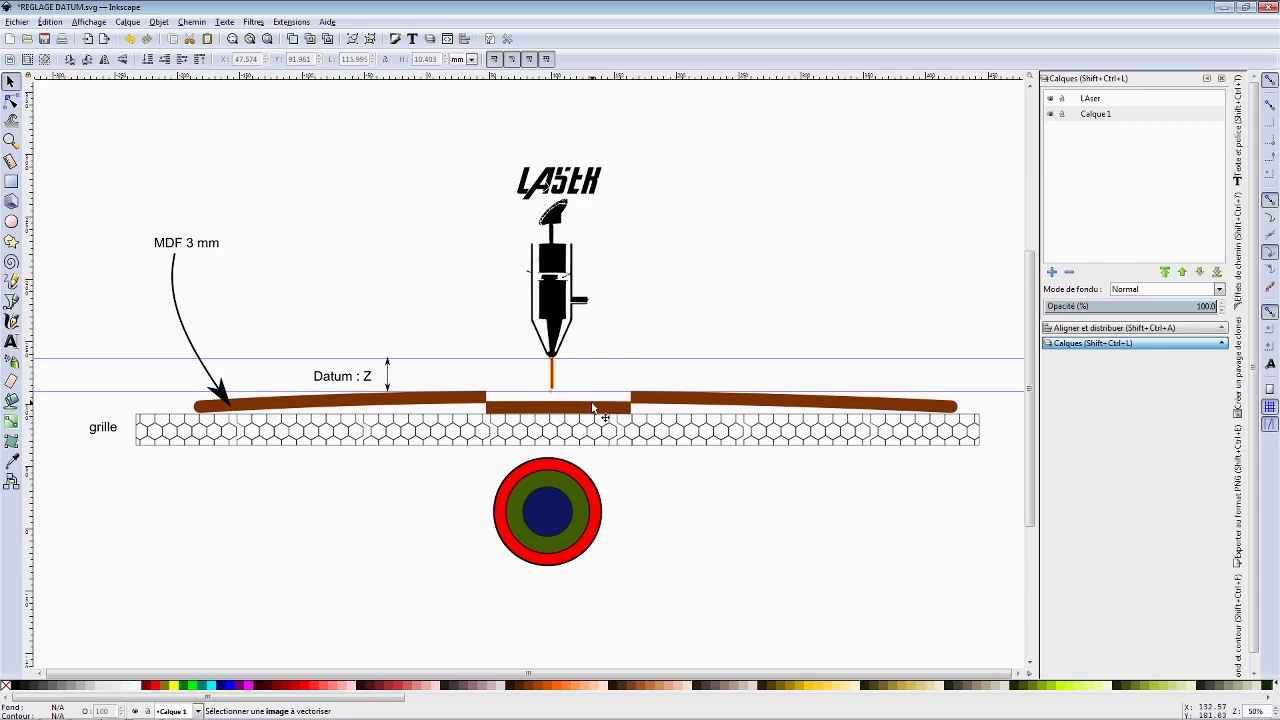
- Raise the middle MDF piece two steps into line with the bar, at Y 99.898
{"action": "left_click", "coordinate": [576, 490]}
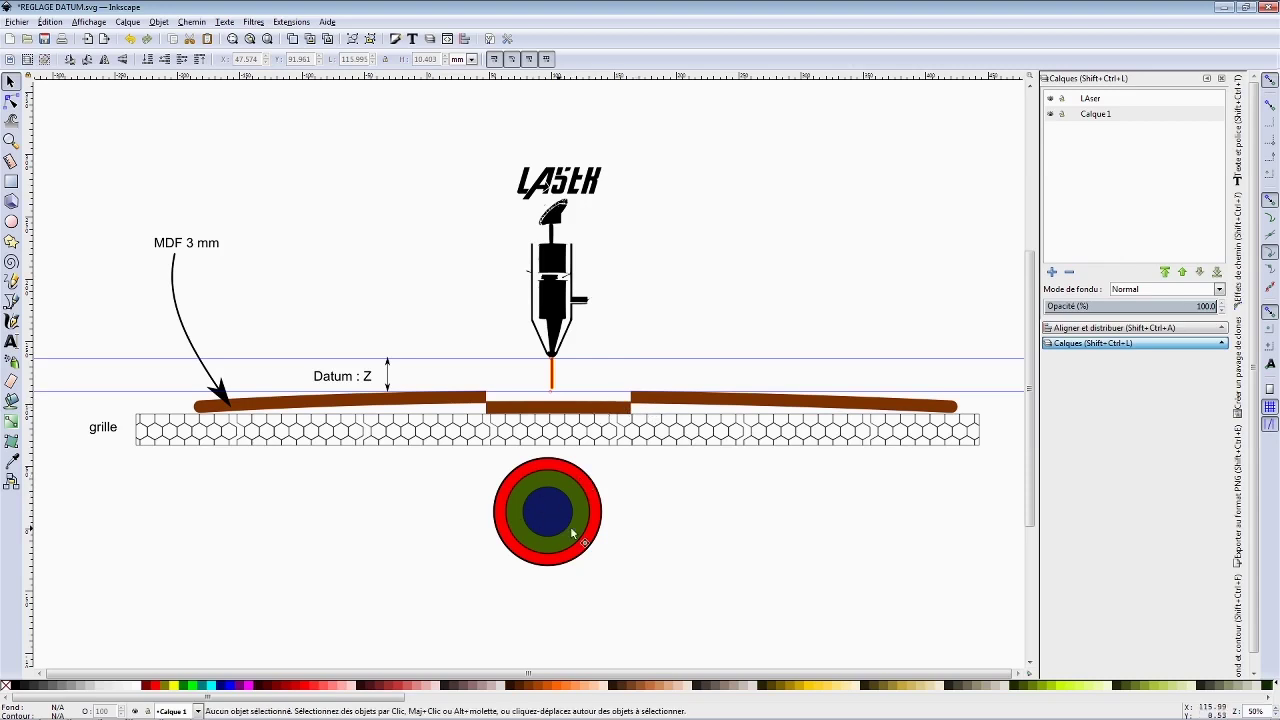
{"action": "left_click", "coordinate": [584, 408]}
{"action": "key", "text": "Up"}
{"action": "key", "text": "Up"}
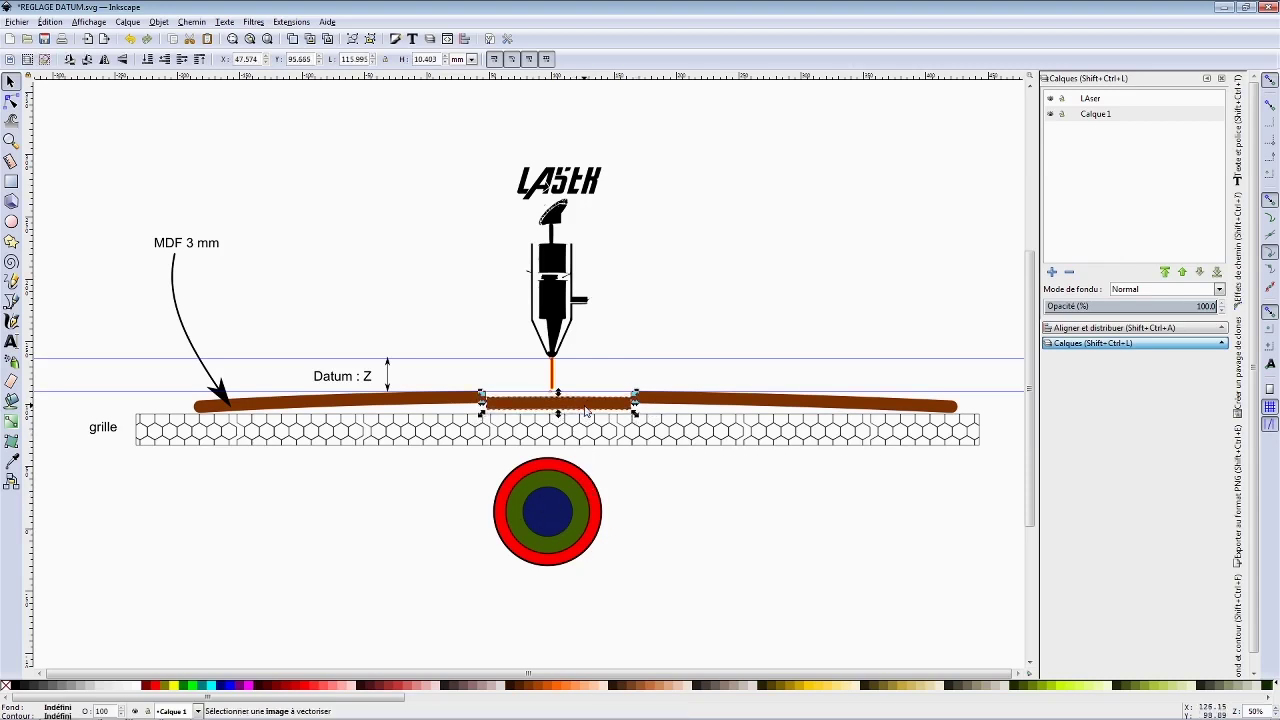
{"action": "key", "text": "Up"}
{"action": "key", "text": "Up"}
{"action": "key", "text": "Up"}
{"action": "key", "text": "Up"}
{"action": "key", "text": "Up"}
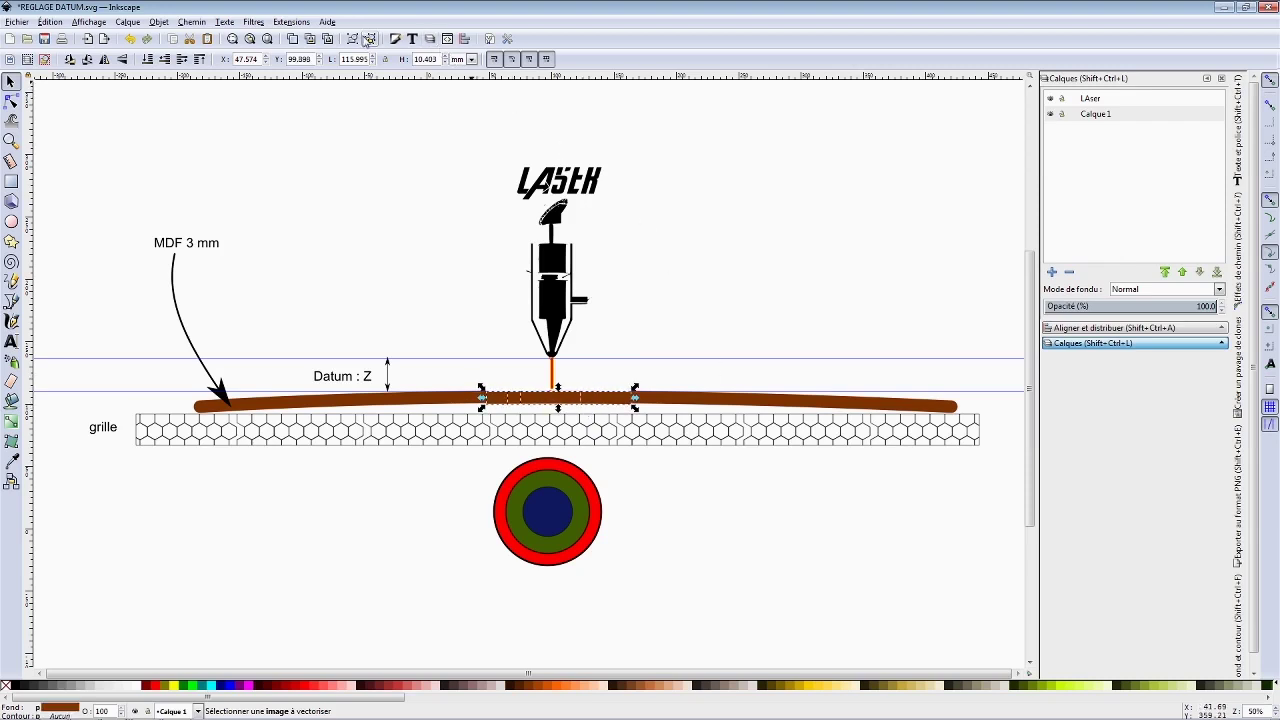
{"action": "left_click", "coordinate": [393, 213]}
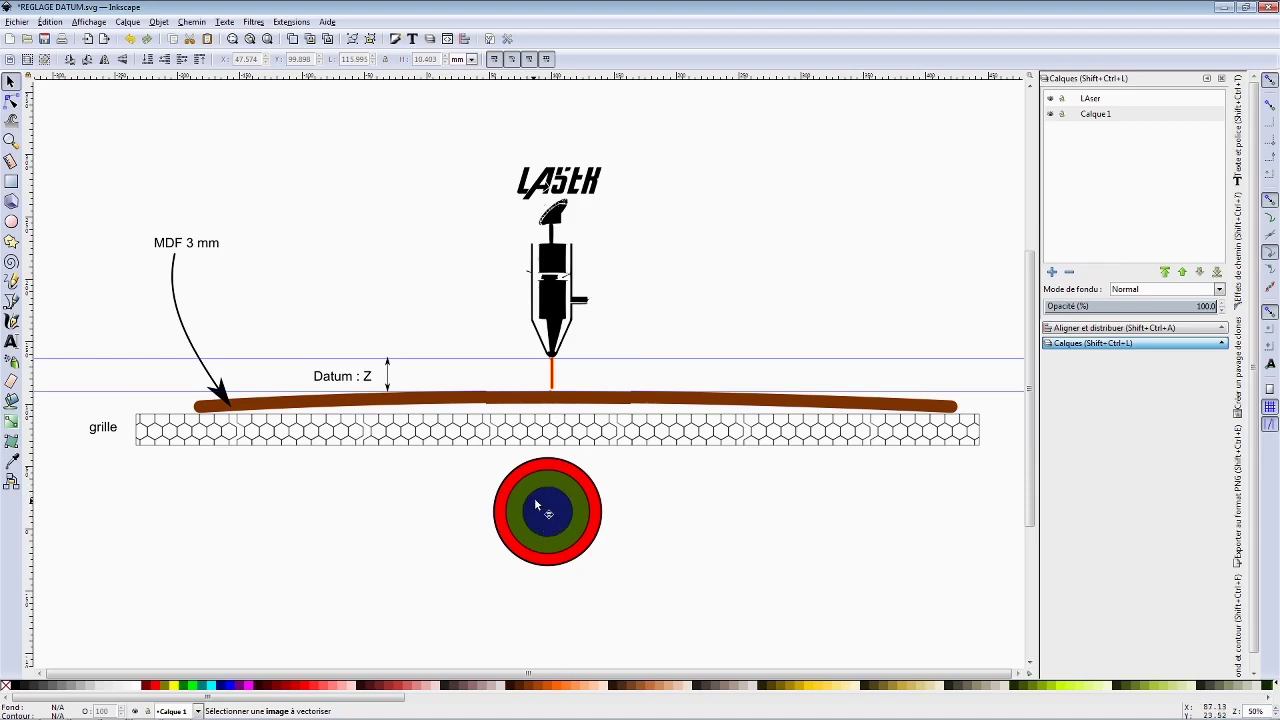
- Lower the centre MDF piece and its neighbours to form a dip under the nozzle
{"action": "left_click", "coordinate": [566, 403]}
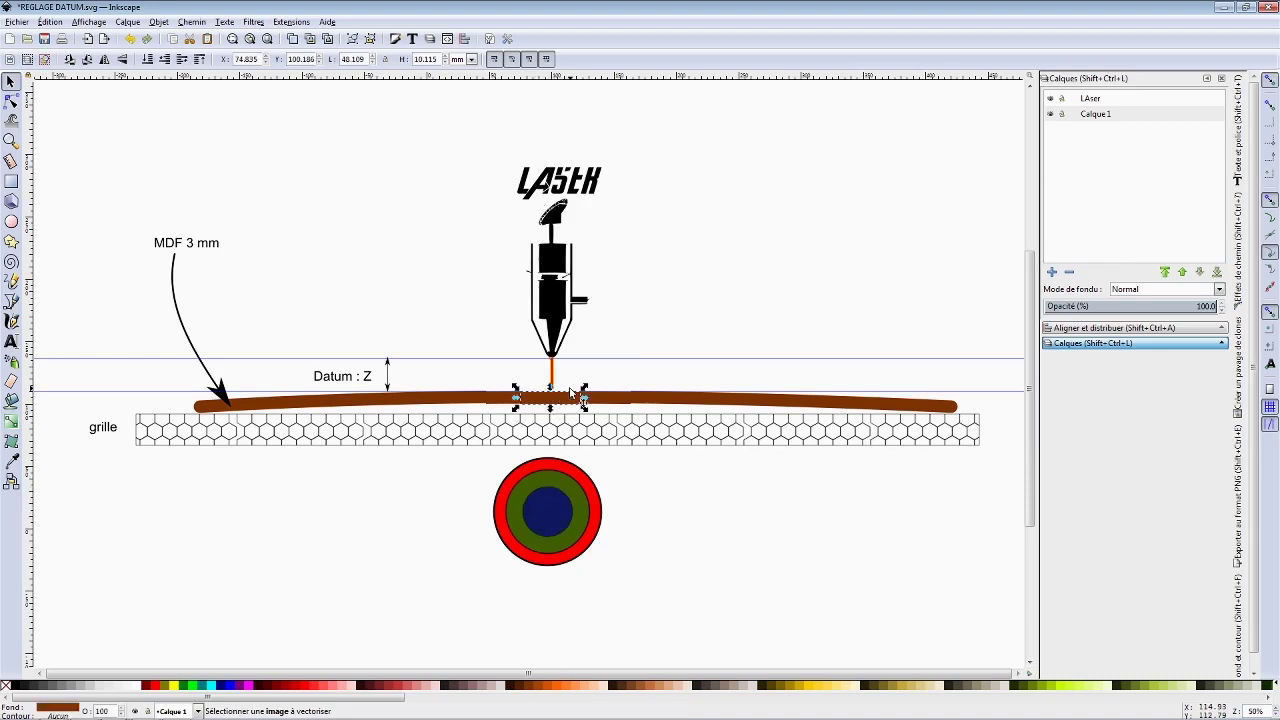
{"action": "key", "text": "Down"}
{"action": "key", "text": "Down"}
{"action": "key", "text": "Down"}
{"action": "key", "text": "Down"}
{"action": "key", "text": "Down"}
{"action": "key", "text": "Down"}
{"action": "key", "text": "Down"}
{"action": "key", "text": "Down"}
{"action": "key", "text": "Down"}
{"action": "key", "text": "Down"}
{"action": "key", "text": "Down"}
{"action": "key", "text": "Down"}
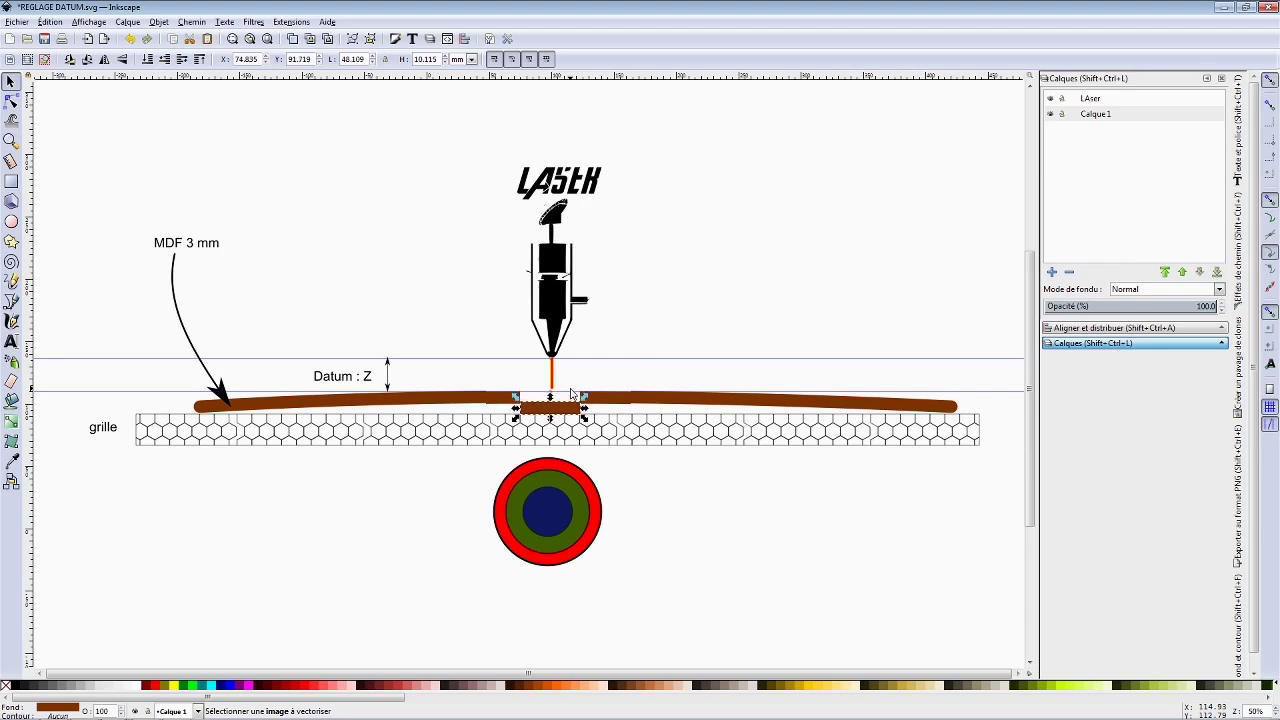
{"action": "left_click", "coordinate": [508, 400]}
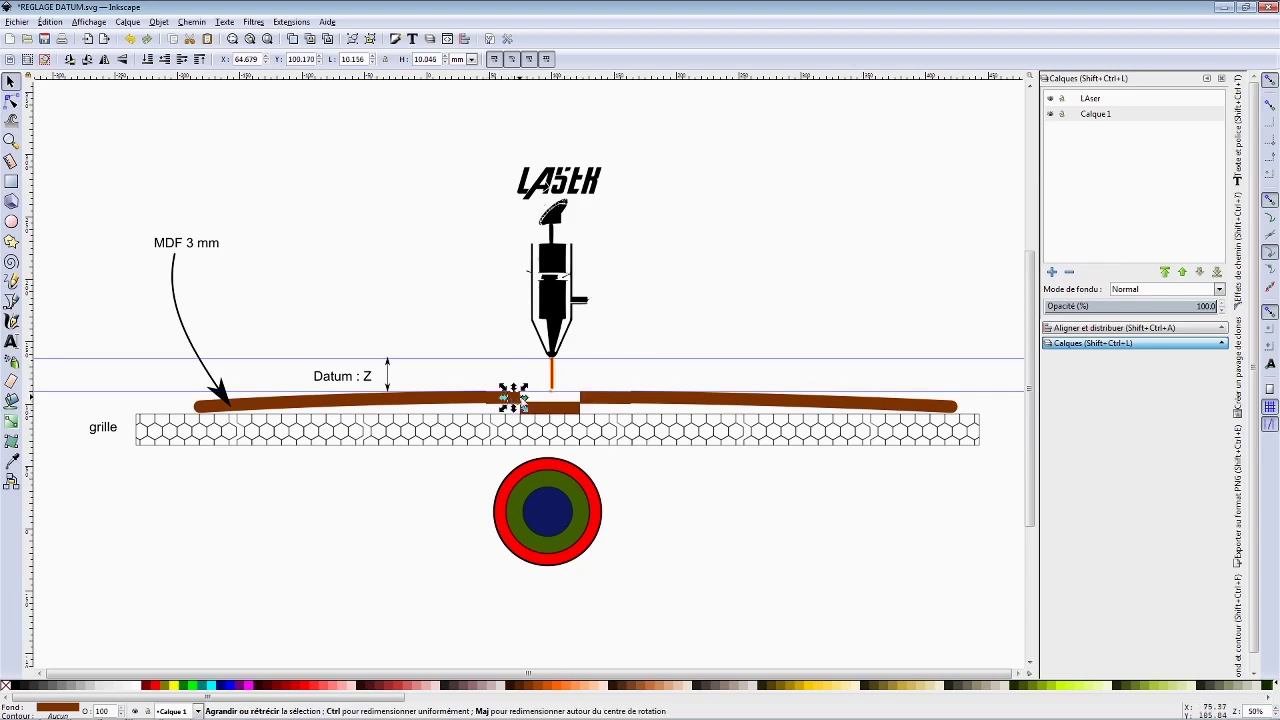
{"action": "left_click", "coordinate": [585, 400], "text": "shift"}
{"action": "key", "text": "Down"}
{"action": "key", "text": "Down"}
{"action": "key", "text": "Down"}
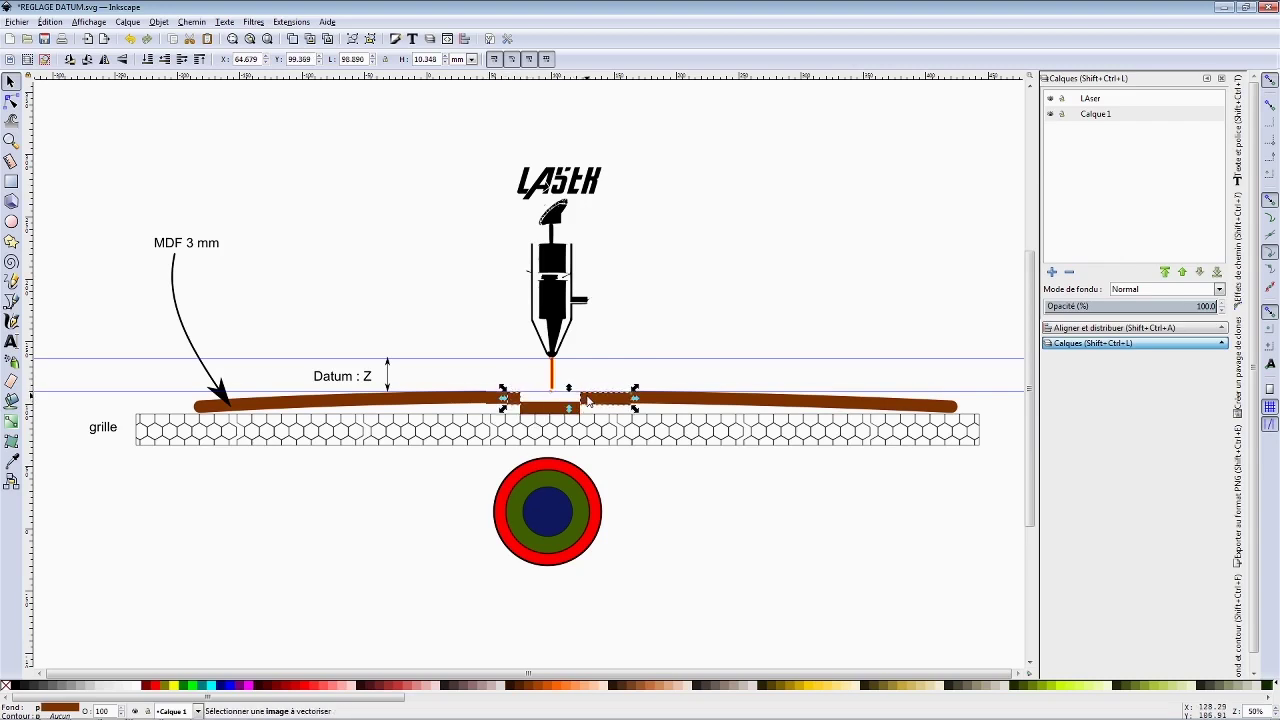
{"action": "key", "text": "Down"}
{"action": "key", "text": "Down"}
{"action": "key", "text": "Down"}
{"action": "key", "text": "Down"}
{"action": "key", "text": "Down"}
{"action": "key", "text": "Down"}
{"action": "key", "text": "Down"}
{"action": "key", "text": "Down"}
{"action": "key", "text": "Down"}
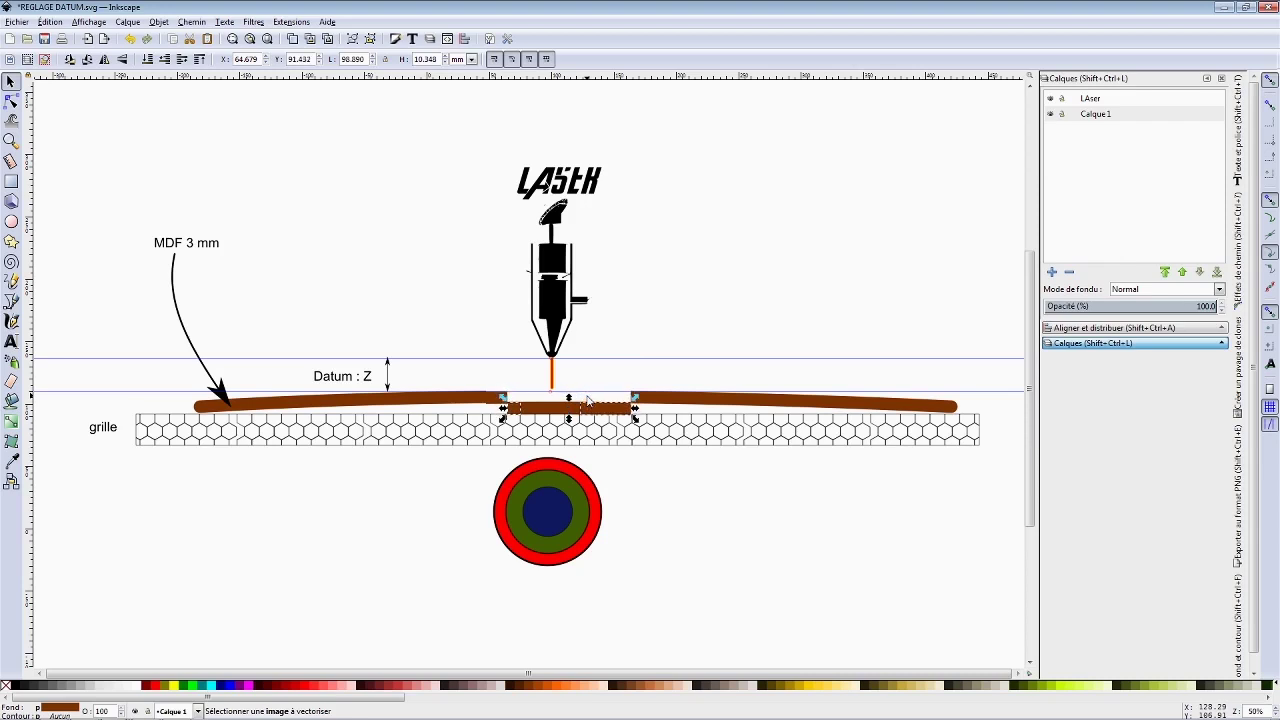
{"action": "left_click", "coordinate": [497, 399]}
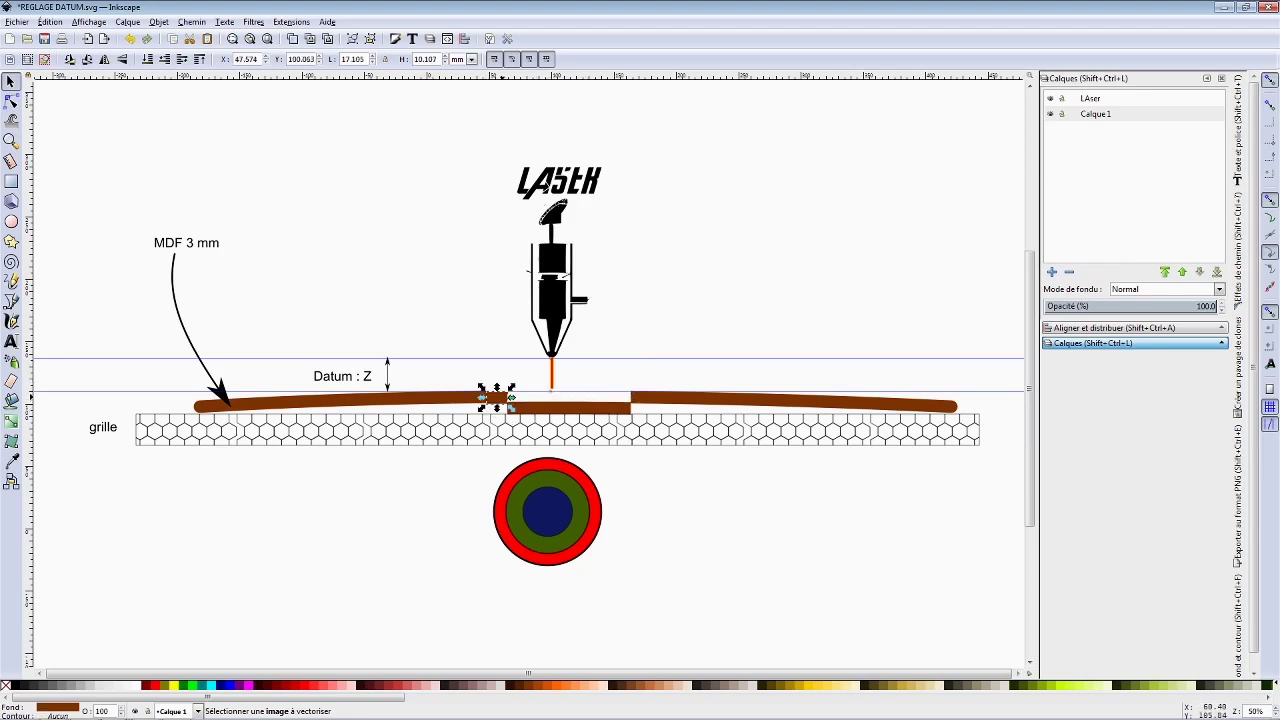
{"action": "left_click", "coordinate": [657, 406], "text": "shift"}
{"action": "key", "text": "Down"}
{"action": "key", "text": "Down"}
{"action": "key", "text": "Down"}
{"action": "key", "text": "Down"}
{"action": "key", "text": "Down"}
{"action": "key", "text": "Down"}
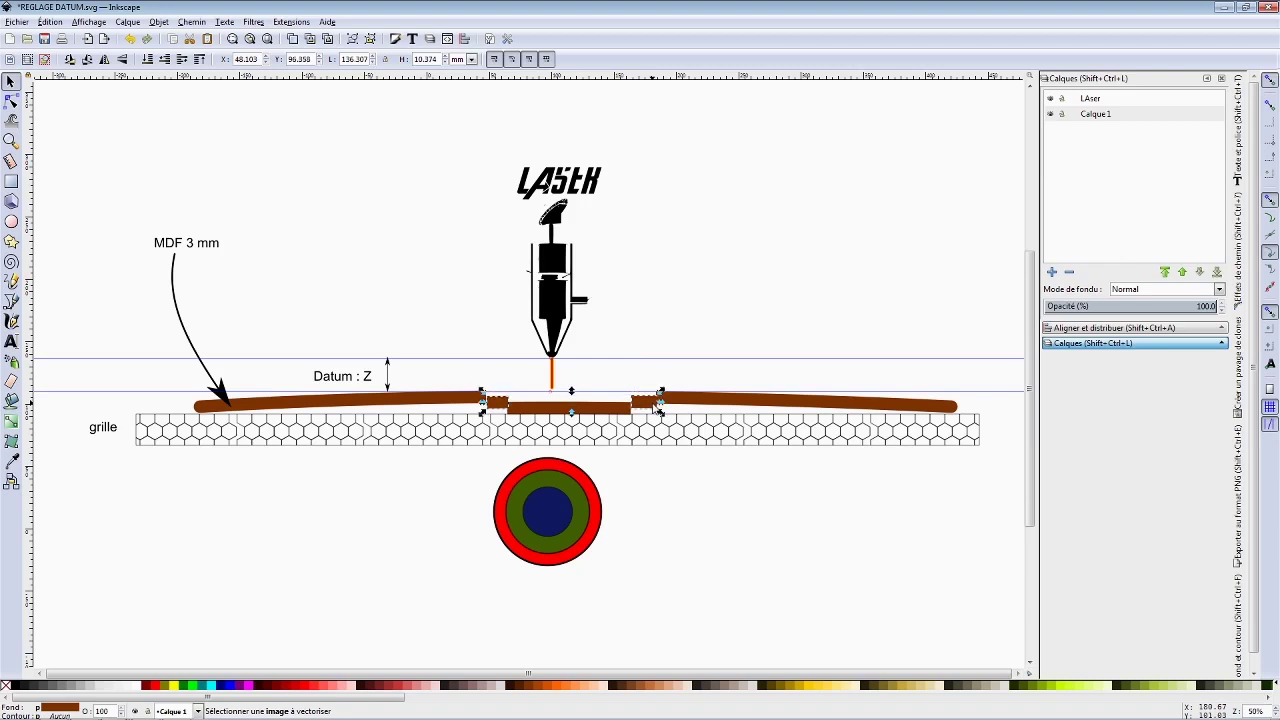
{"action": "key", "text": "Down"}
{"action": "key", "text": "Down"}
{"action": "key", "text": "Down"}
{"action": "key", "text": "Down"}
{"action": "key", "text": "Down"}
{"action": "key", "text": "Down"}
{"action": "key", "text": "Down"}
{"action": "key", "text": "Down"}
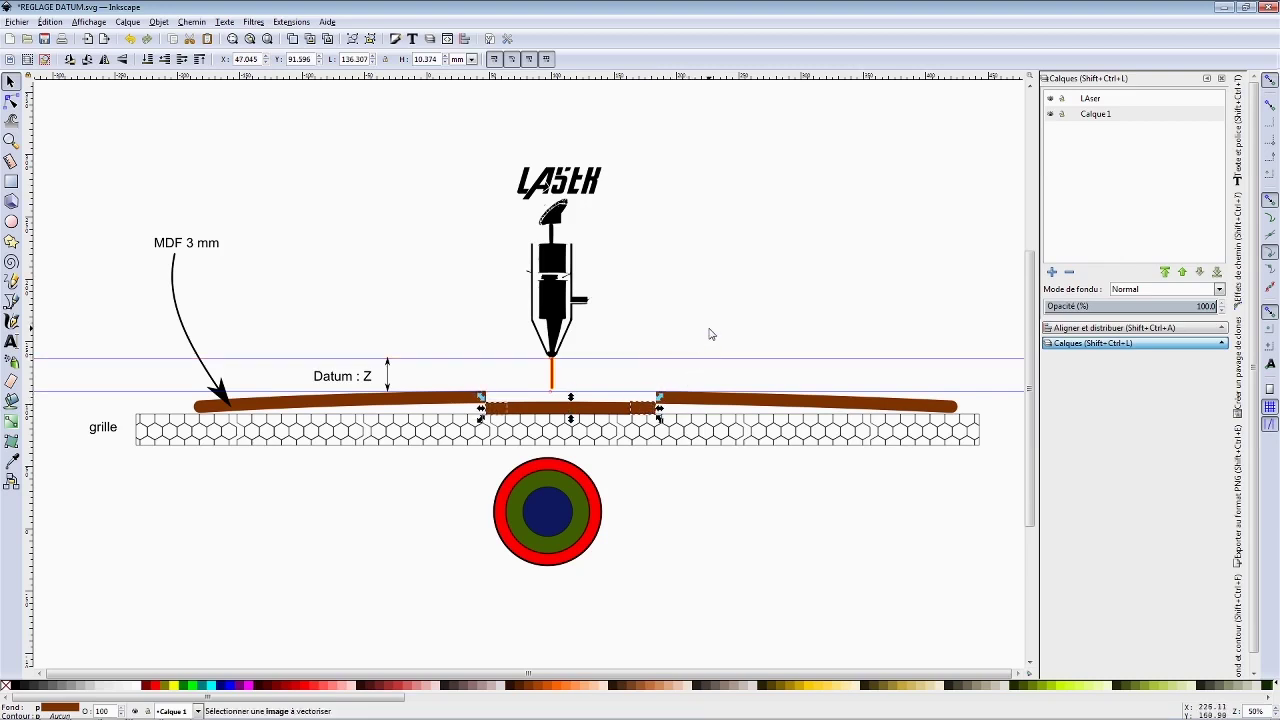
{"action": "left_click", "coordinate": [686, 348]}
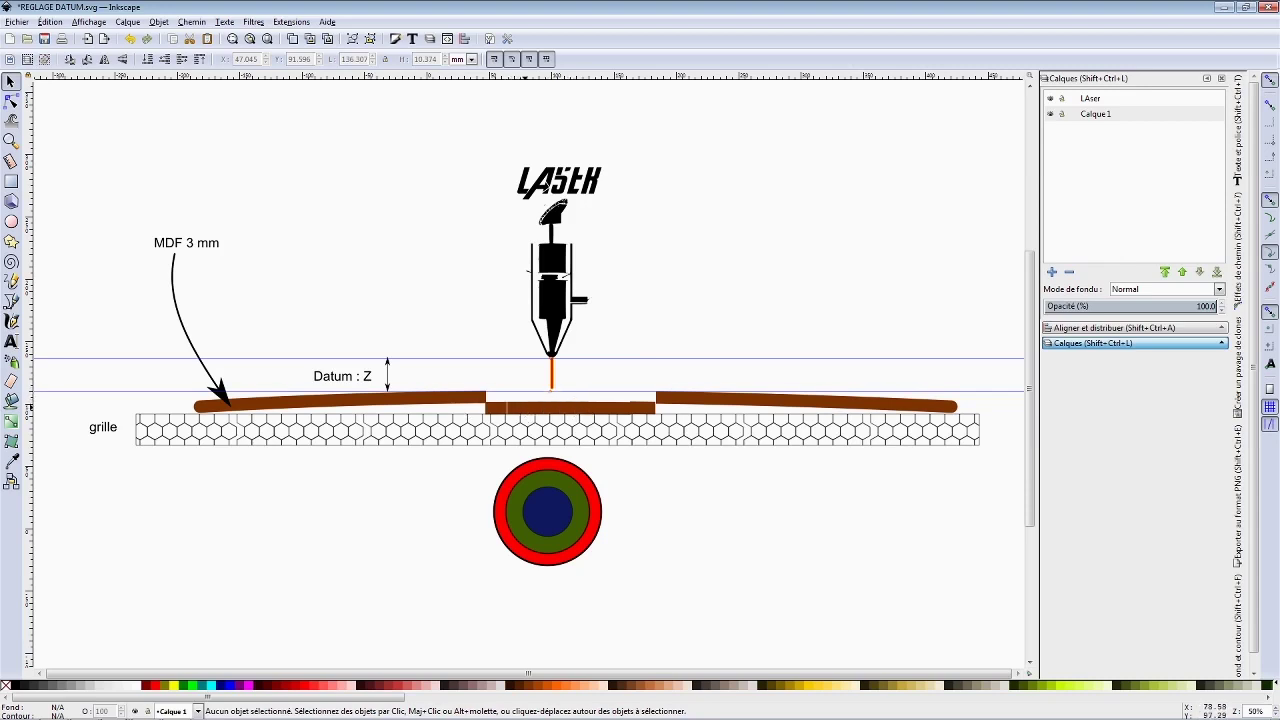
- Bring LaserCut back in front and zoom in on the moose's eyes
{"action": "left_click", "coordinate": [1224, 8]}
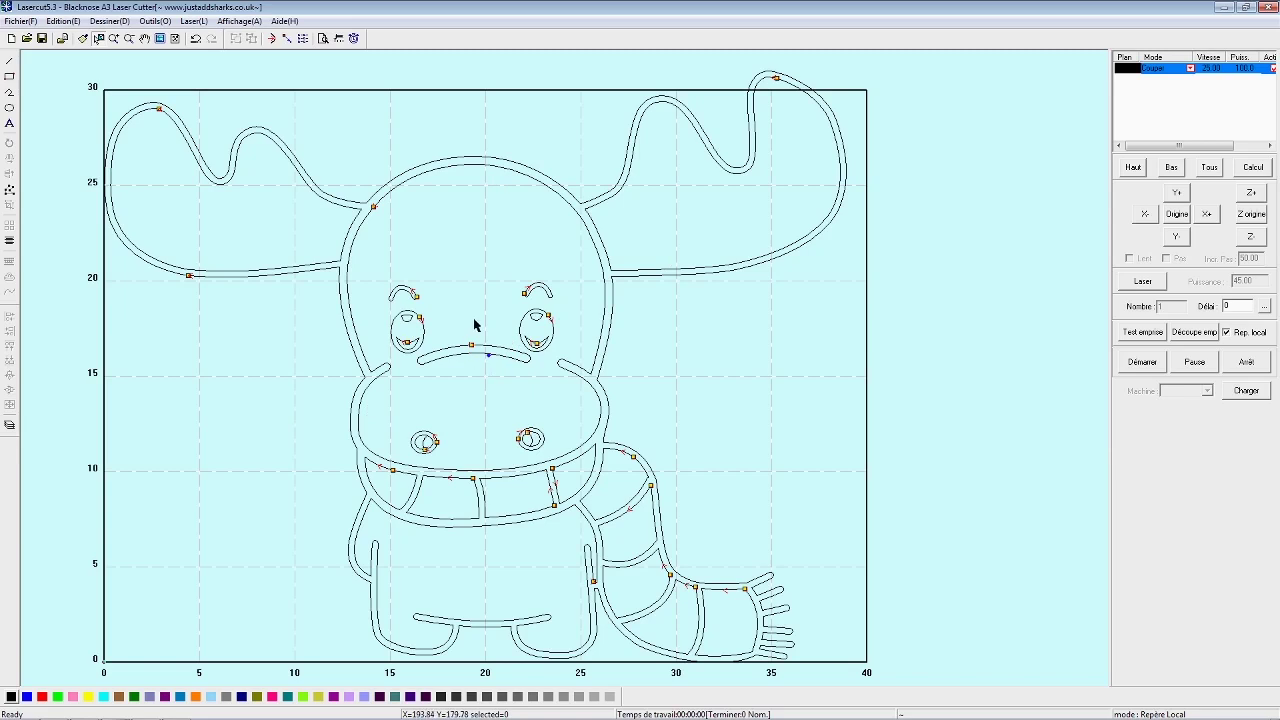
{"action": "scroll", "coordinate": [406, 338], "scroll_direction": "up", "scroll_amount": 3}
{"action": "scroll", "coordinate": [395, 334], "scroll_direction": "up", "scroll_amount": 2}
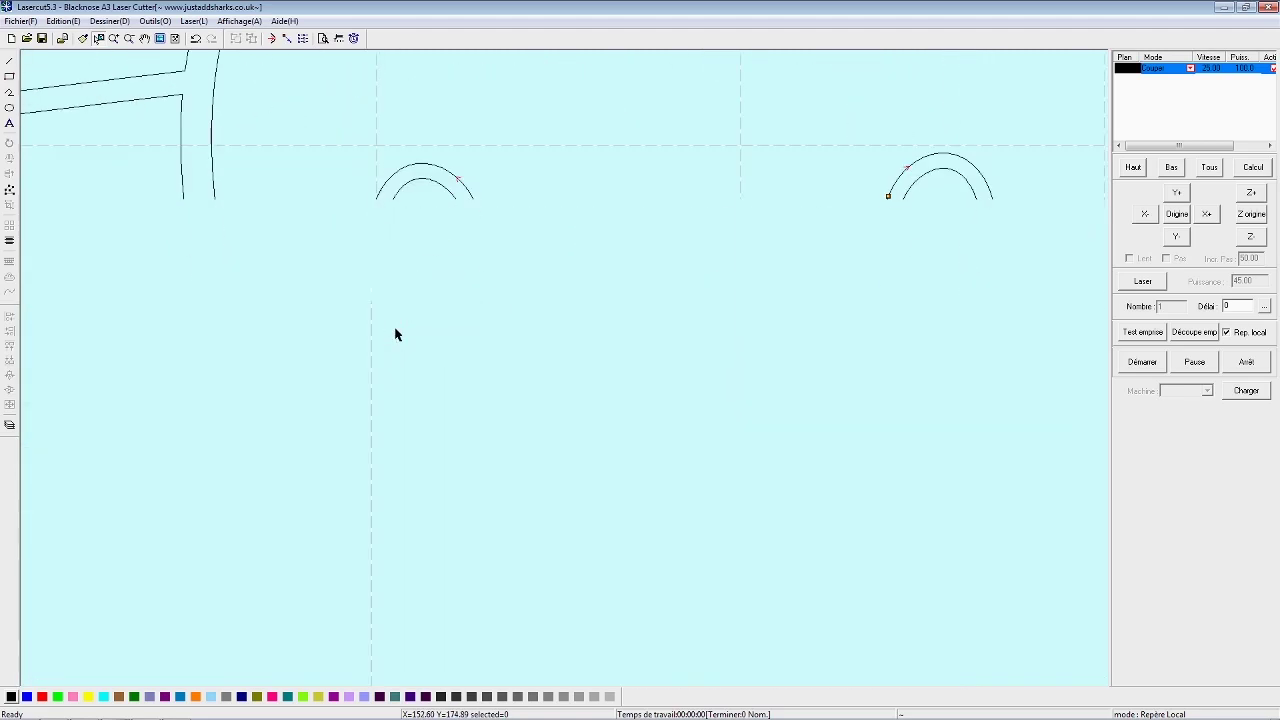
{"action": "scroll", "coordinate": [395, 334], "scroll_direction": "up", "scroll_amount": 2}
- Select the highlight and lower crescent curves inside both eyes
{"action": "left_click", "coordinate": [478, 287]}
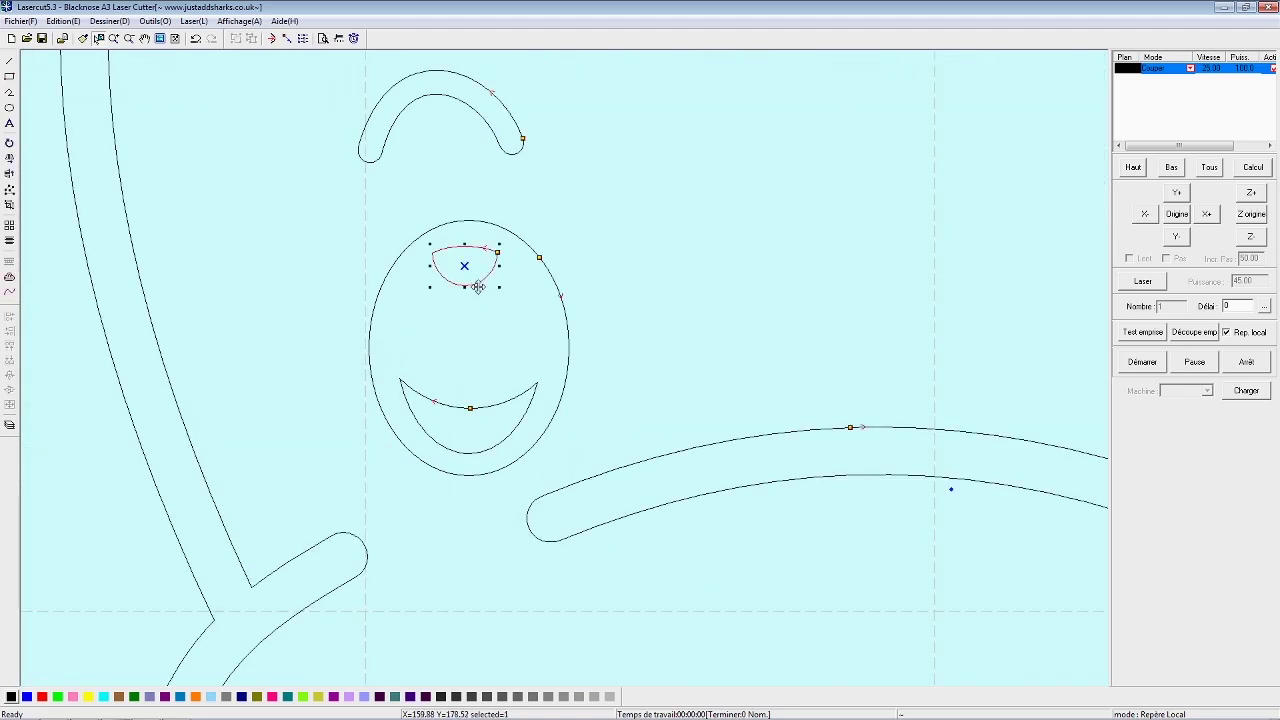
{"action": "left_click", "coordinate": [495, 405], "text": "shift"}
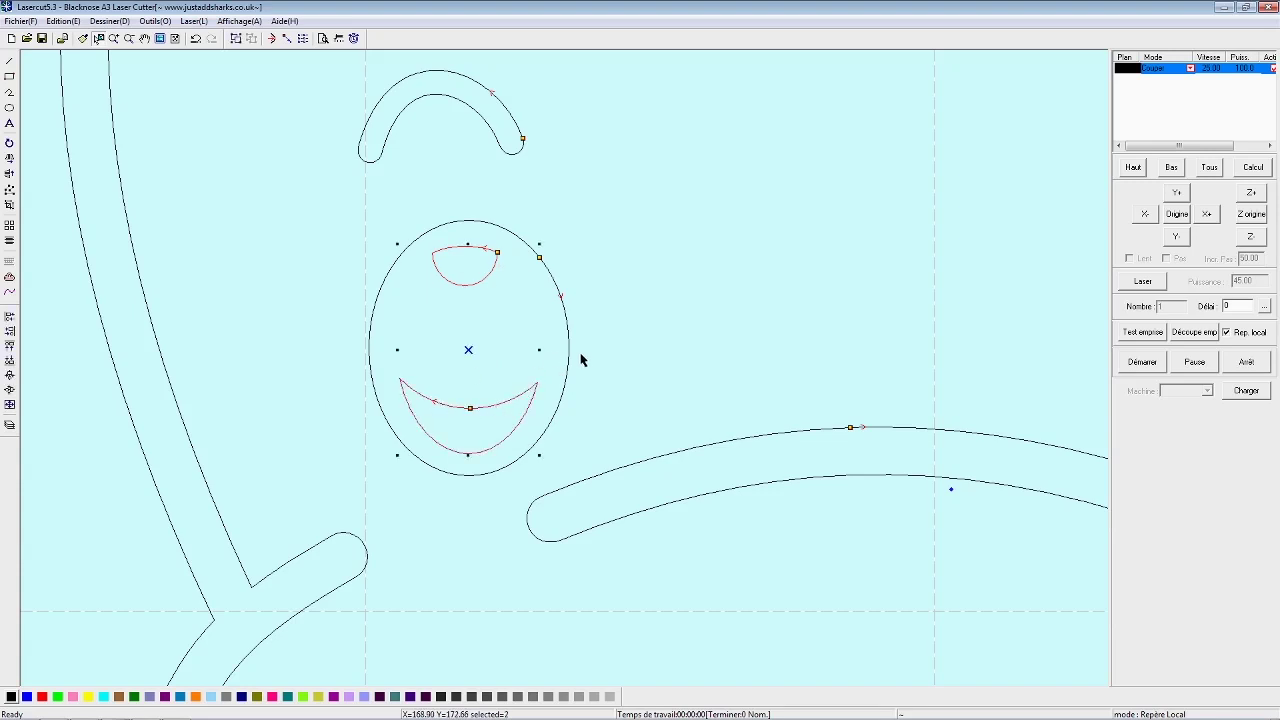
{"action": "scroll", "coordinate": [585, 357], "scroll_direction": "down", "scroll_amount": 2}
{"action": "scroll", "coordinate": [834, 349], "scroll_direction": "down", "scroll_amount": 1}
{"action": "scroll", "coordinate": [709, 338], "scroll_direction": "up", "scroll_amount": 3}
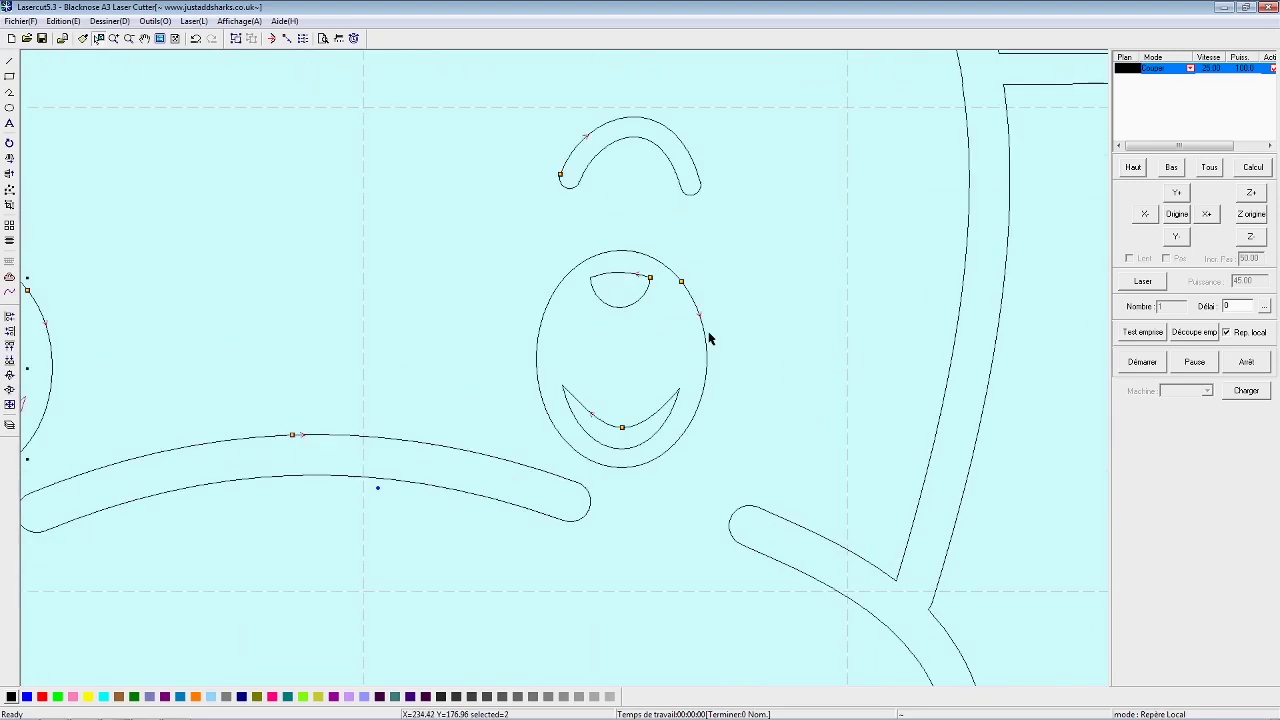
{"action": "left_click", "coordinate": [620, 313], "text": "shift"}
{"action": "left_click", "coordinate": [633, 430], "text": "shift"}
{"action": "scroll", "coordinate": [633, 430], "scroll_direction": "down", "scroll_amount": 2}
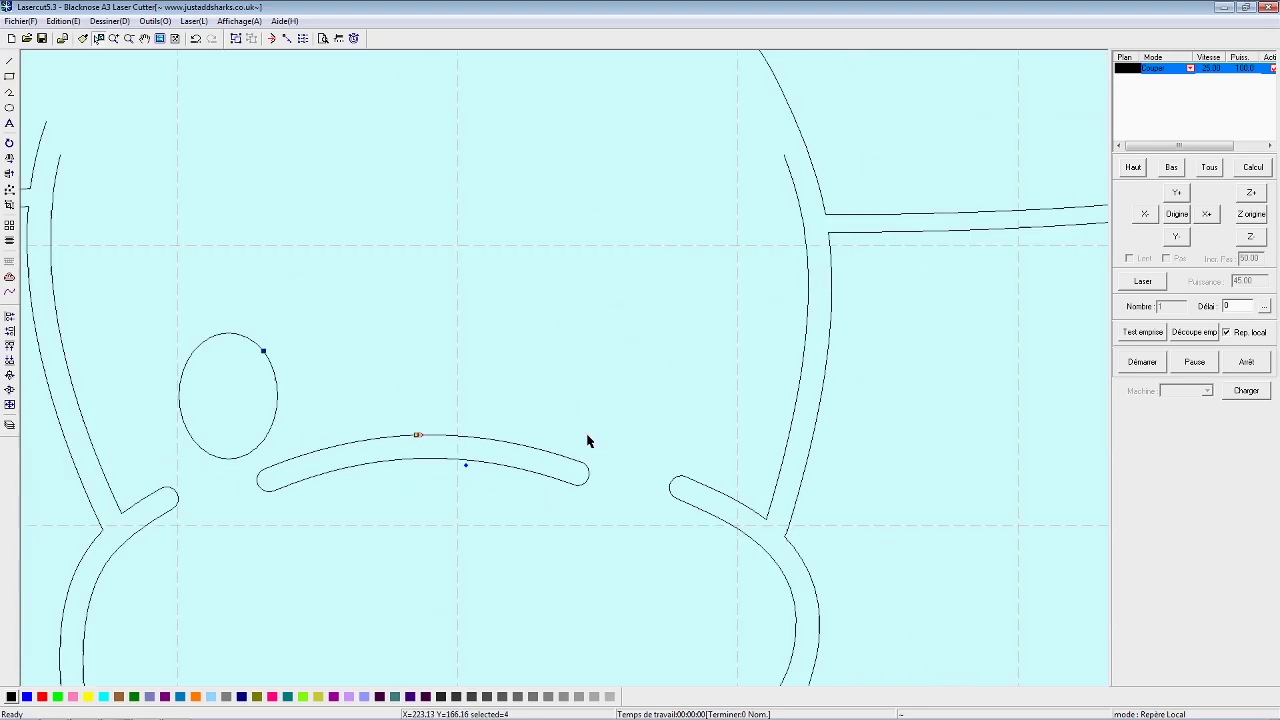
{"action": "scroll", "coordinate": [586, 437], "scroll_direction": "down", "scroll_amount": 1}
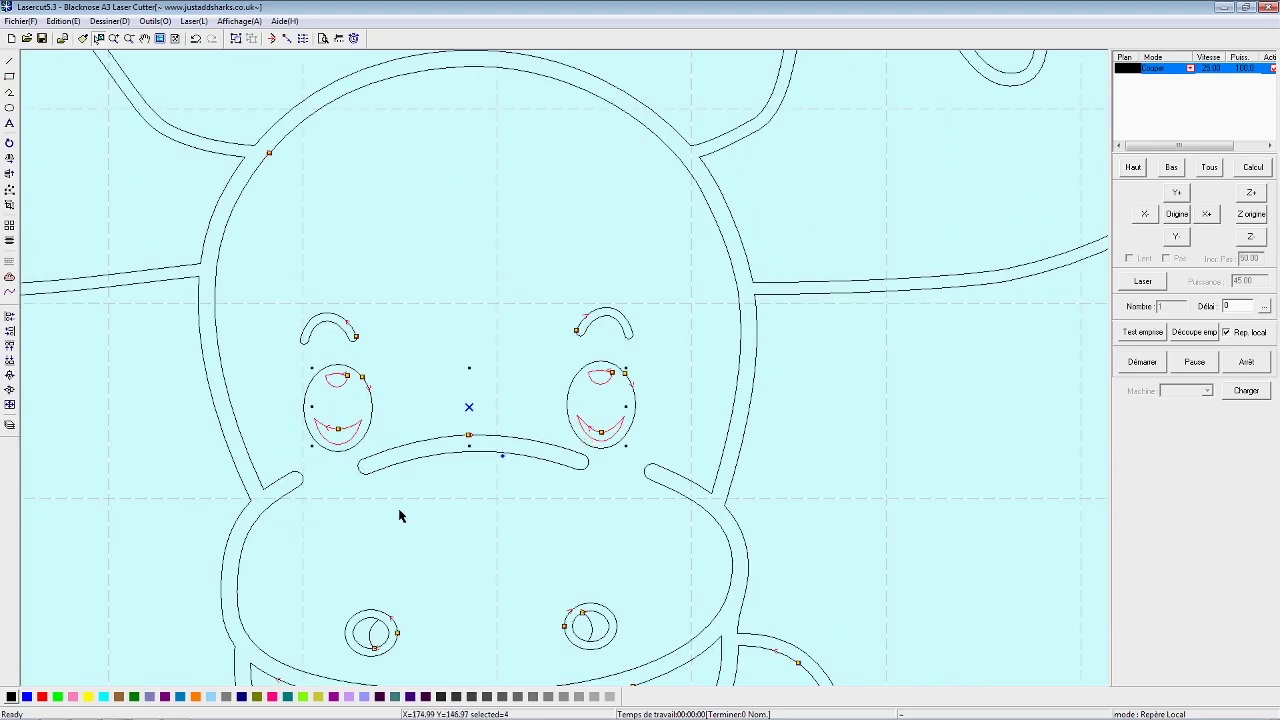
- Put the selected eye curves on a new blue cutting layer and move it up the cut order
{"action": "left_click", "coordinate": [28, 696]}
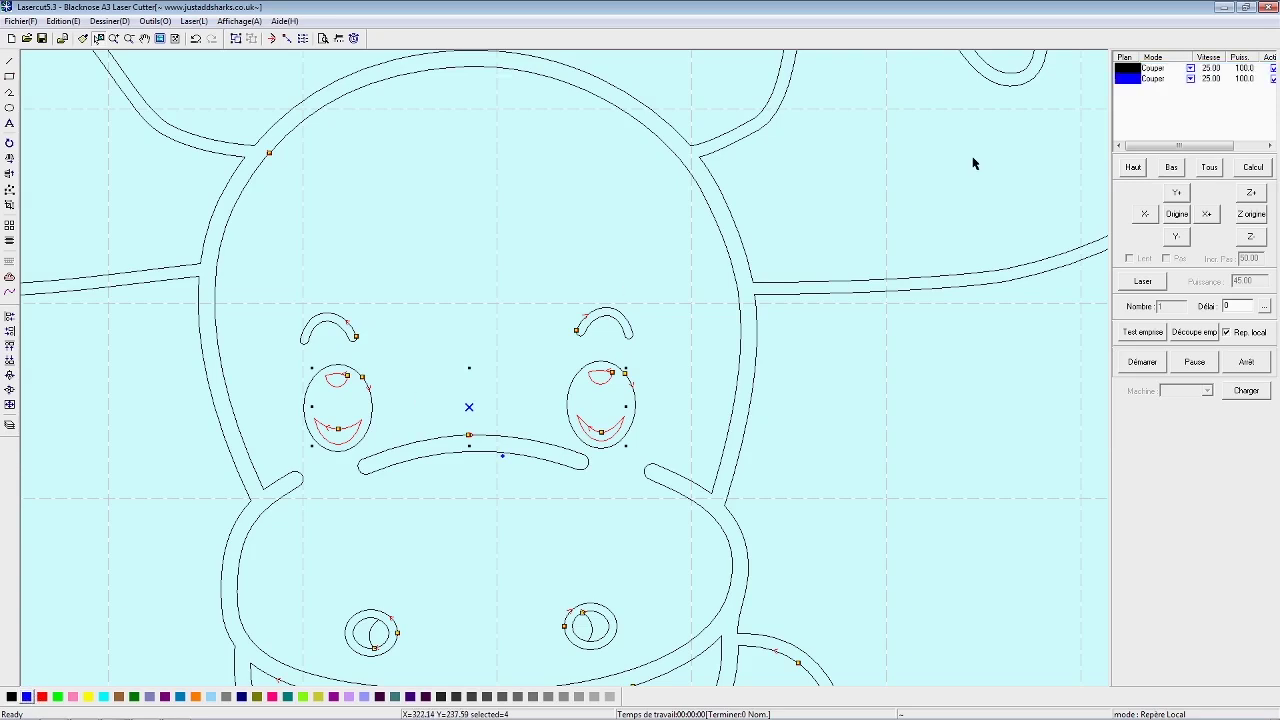
{"action": "left_click", "coordinate": [1131, 79]}
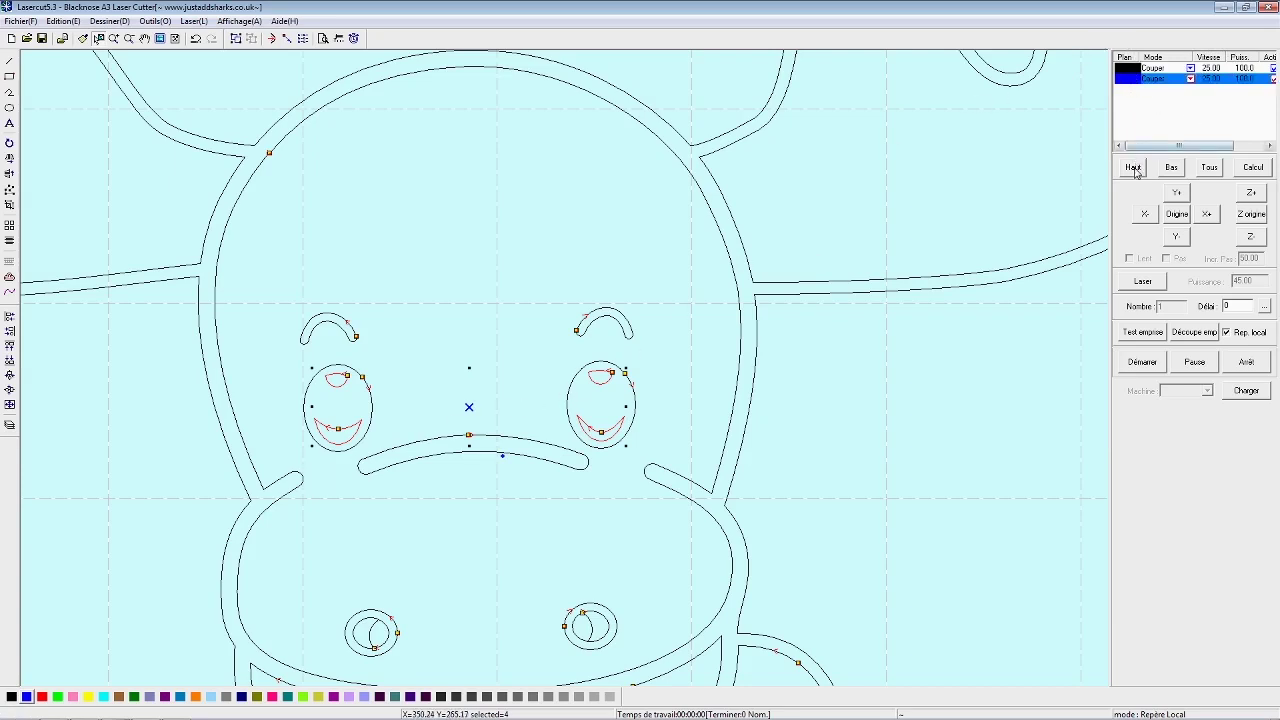
{"action": "left_click", "coordinate": [1160, 78]}
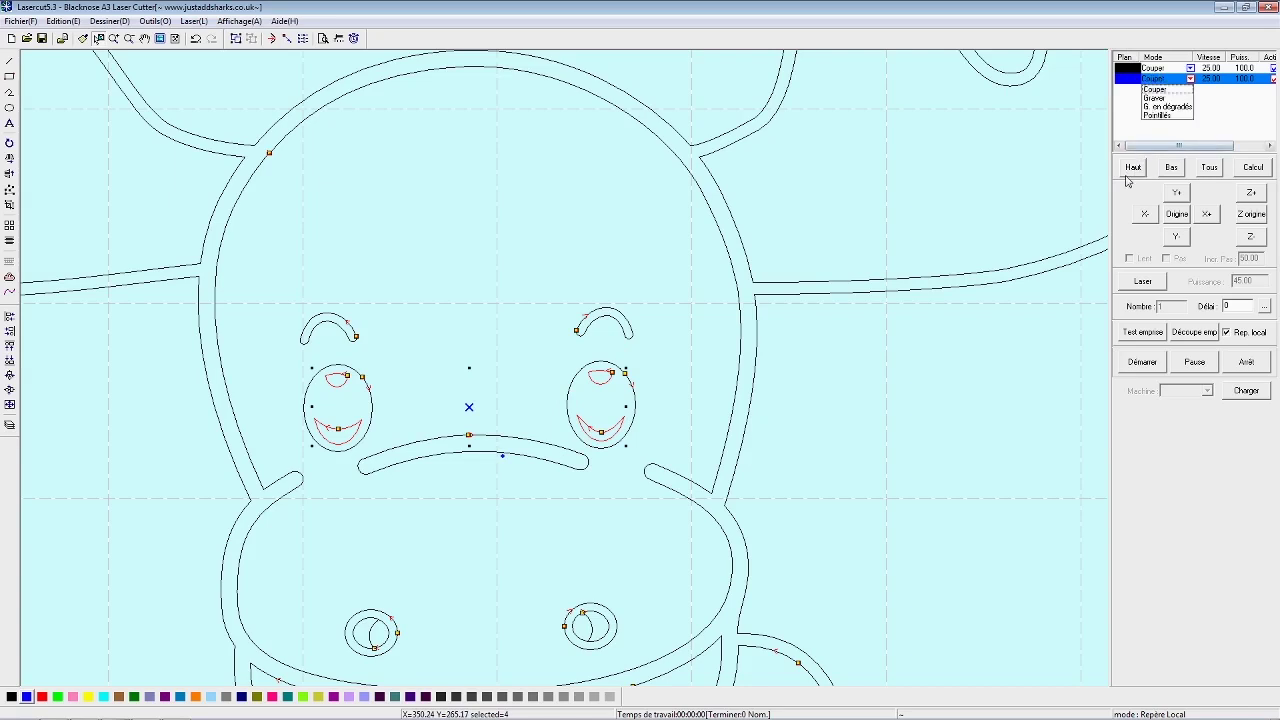
{"action": "left_click", "coordinate": [1132, 167]}
{"action": "left_click", "coordinate": [1128, 72]}
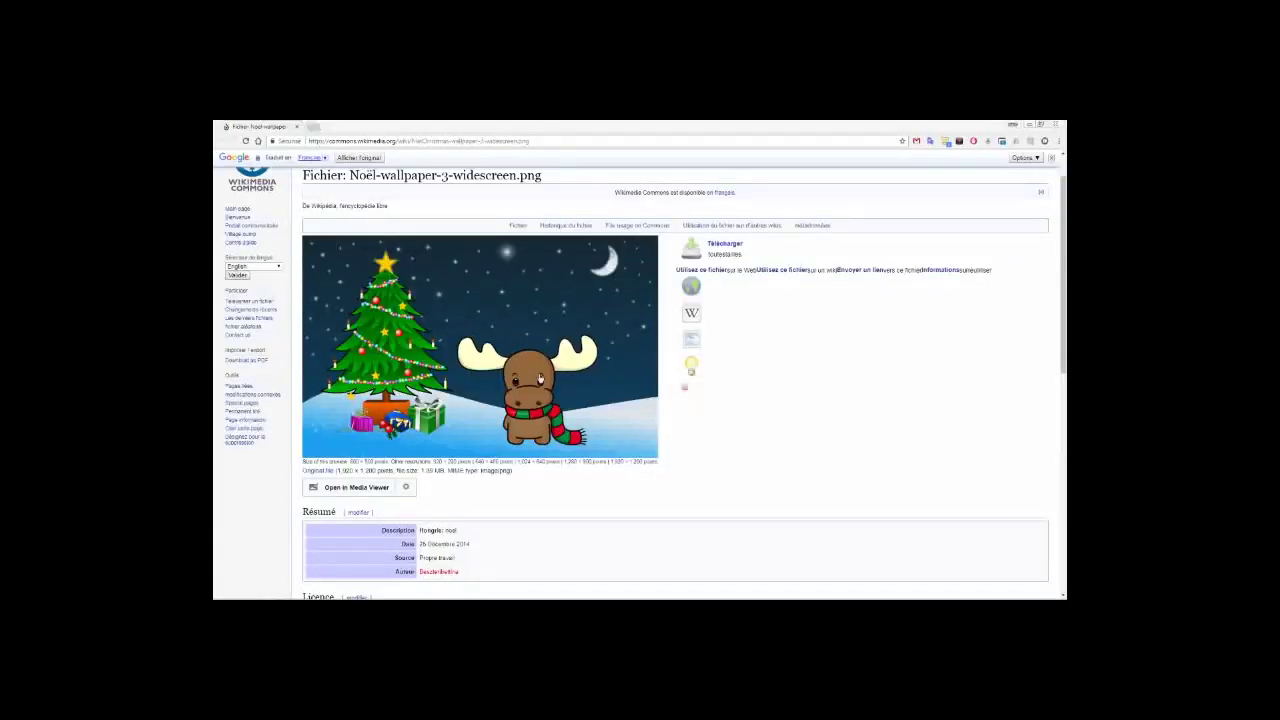
- Copy the full-size Christmas moose wallpaper image from the browser for use in Inkscape
{"action": "left_click", "coordinate": [540, 379]}
{"action": "right_click", "coordinate": [673, 429]}
{"action": "left_click", "coordinate": [700, 459]}
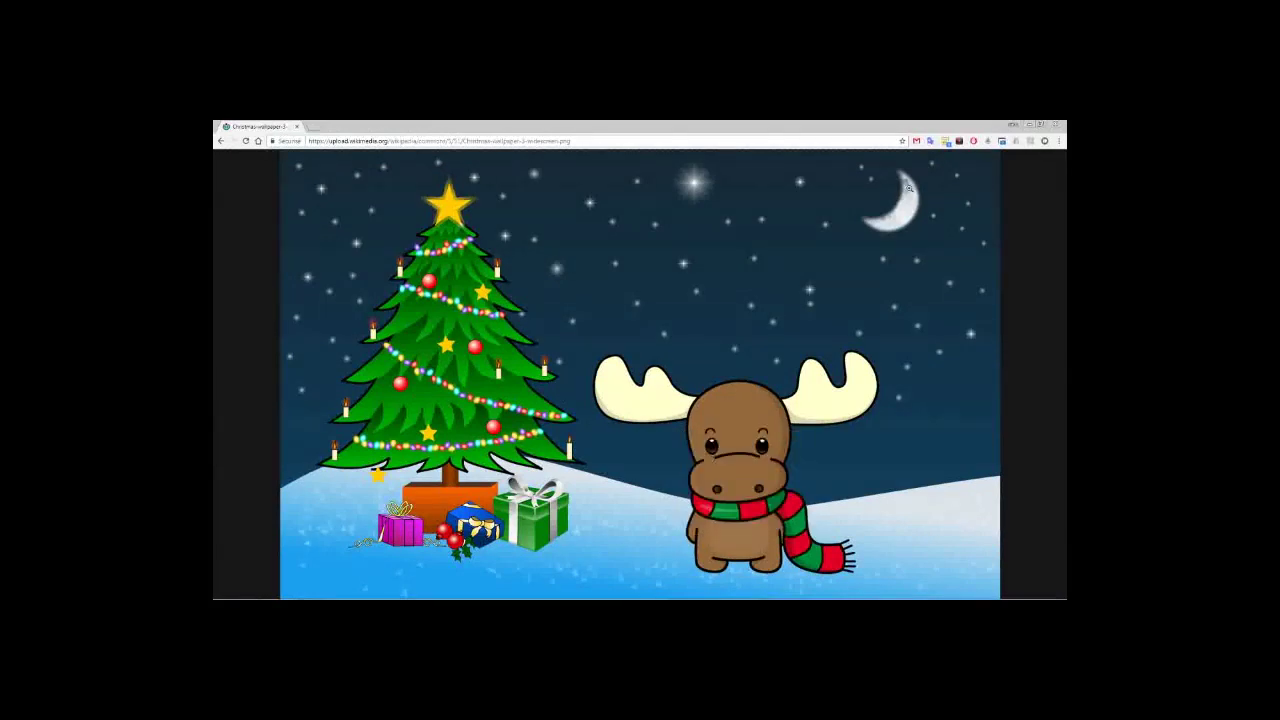
{"action": "right_click", "coordinate": [546, 312]}
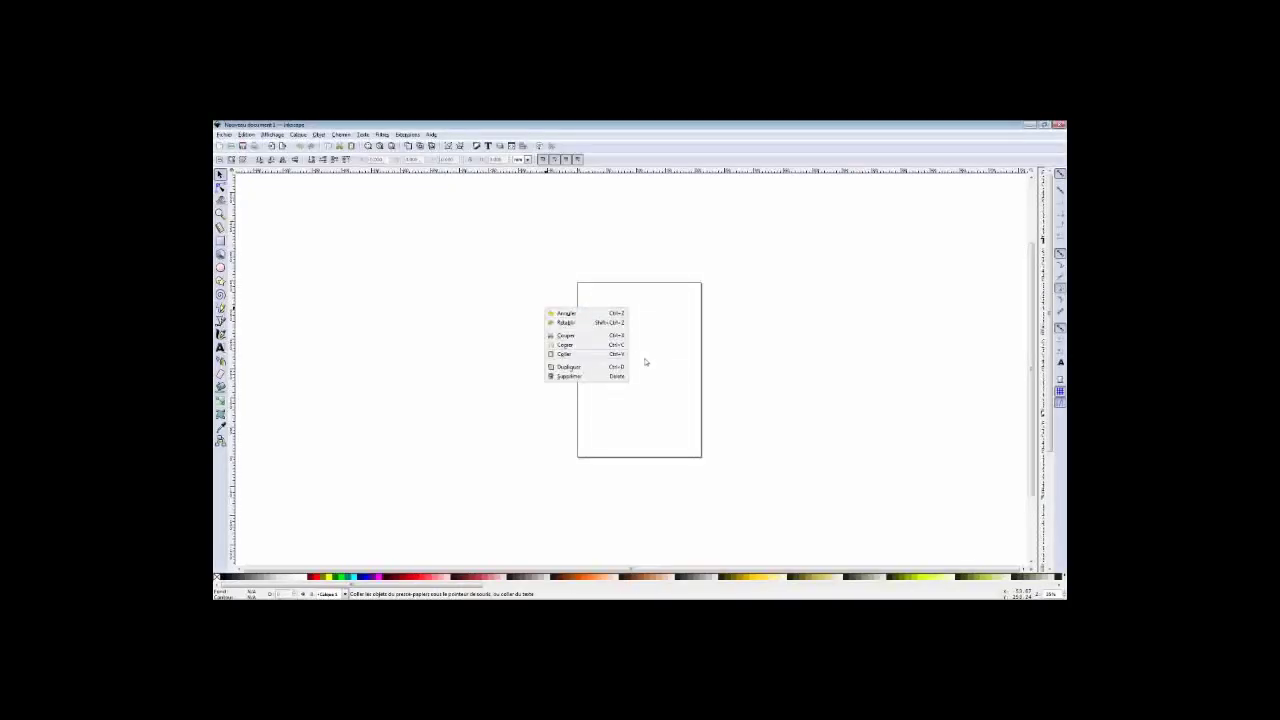
- Paste the Christmas moose image, fade it to about 46% opacity, and add a 'vecto' layer
{"action": "left_click", "coordinate": [570, 354]}
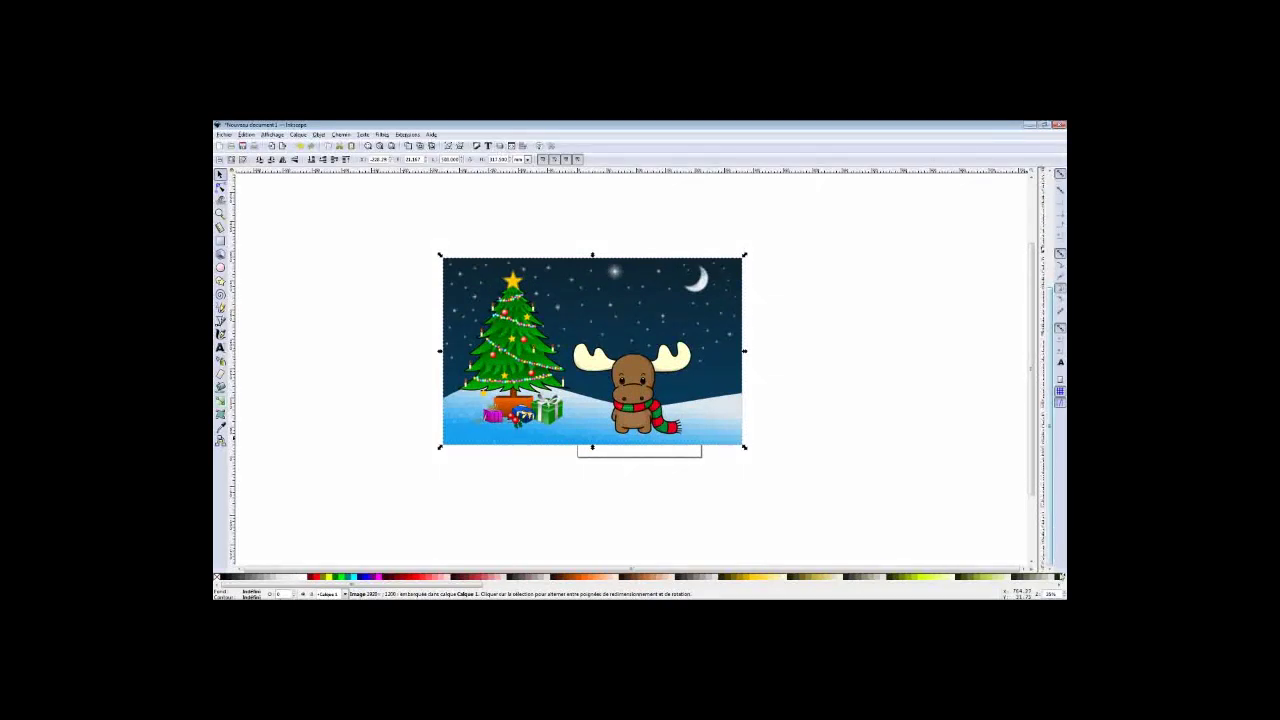
{"action": "key", "text": "shift+ctrl+l"}
{"action": "left_click_drag", "start_coordinate": [1020, 236], "coordinate": [913, 236]}
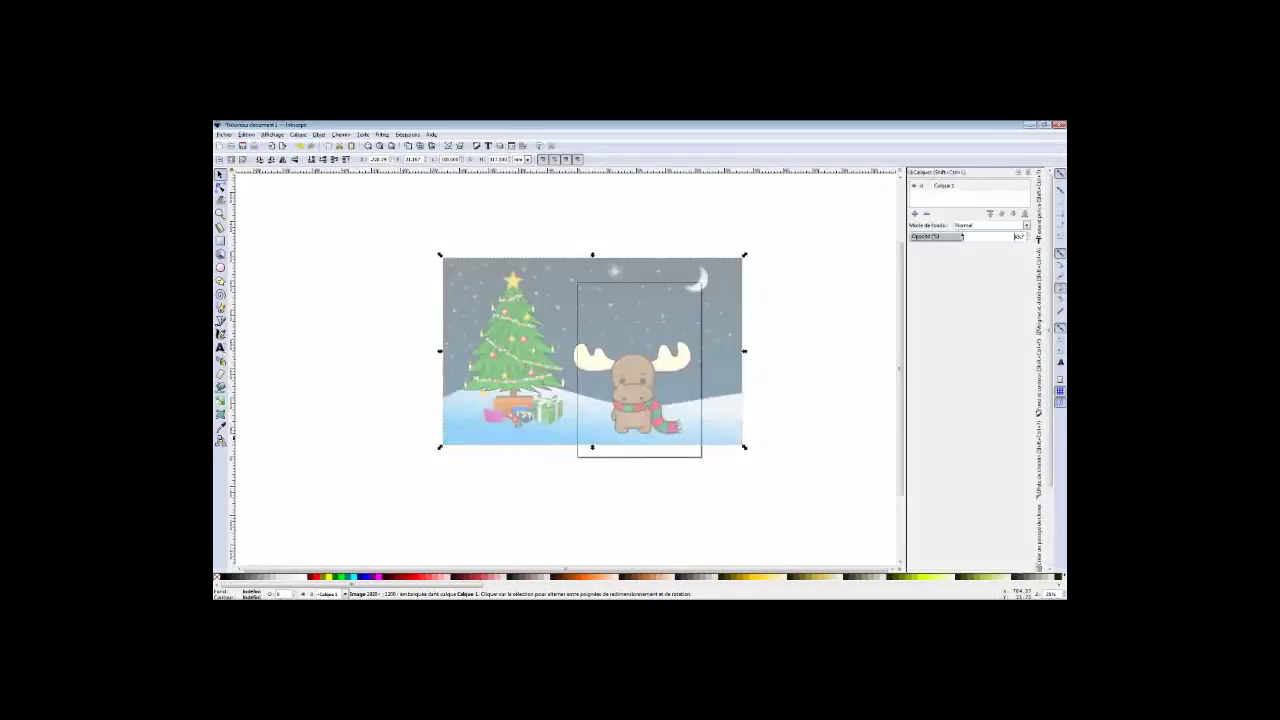
{"action": "left_click", "coordinate": [940, 186]}
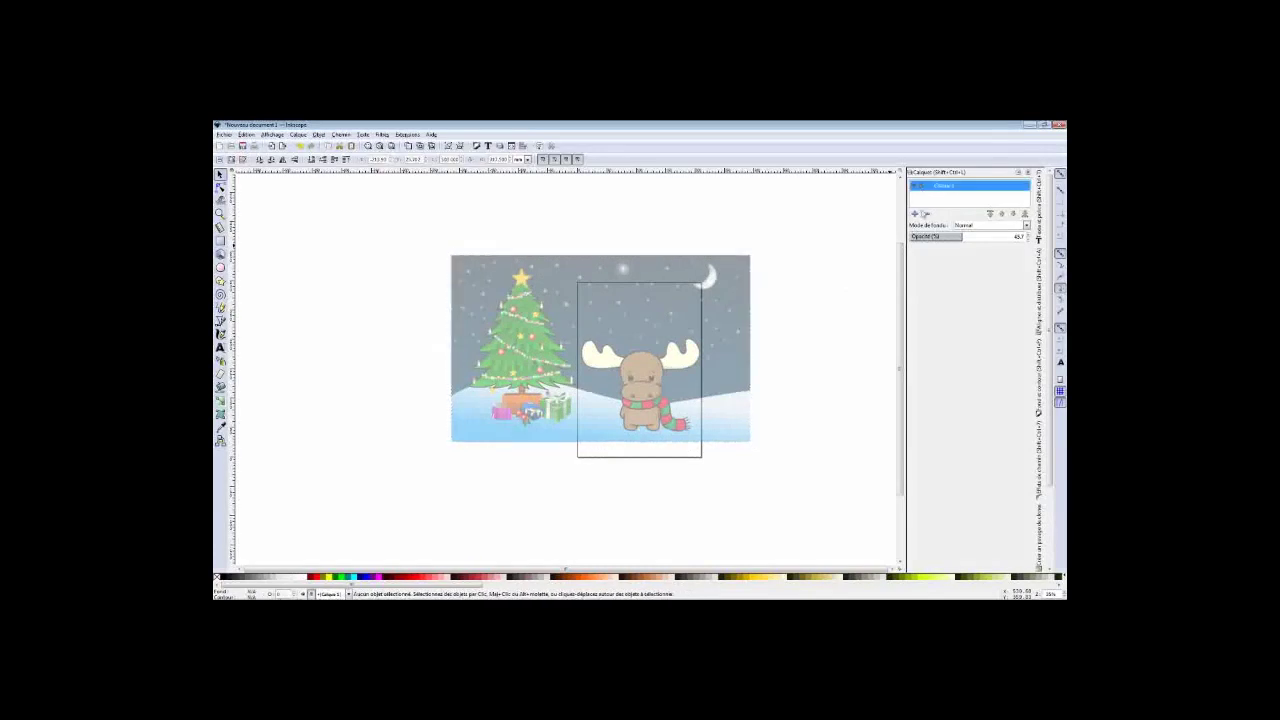
{"action": "left_click", "coordinate": [914, 213]}
{"action": "left_click", "coordinate": [699, 390]}
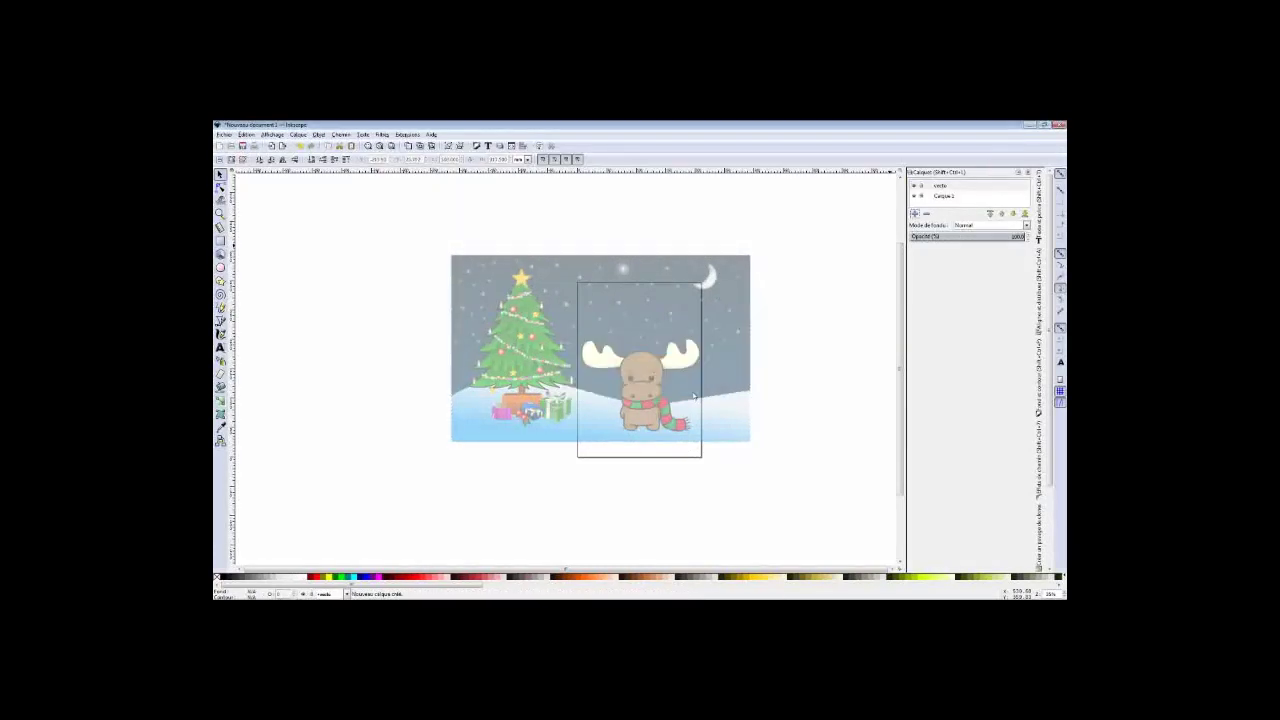
- Trace a rough Bezier outline around the moose's right antler
{"action": "scroll", "coordinate": [648, 390], "scroll_direction": "up", "scroll_amount": 3, "text": "ctrl"}
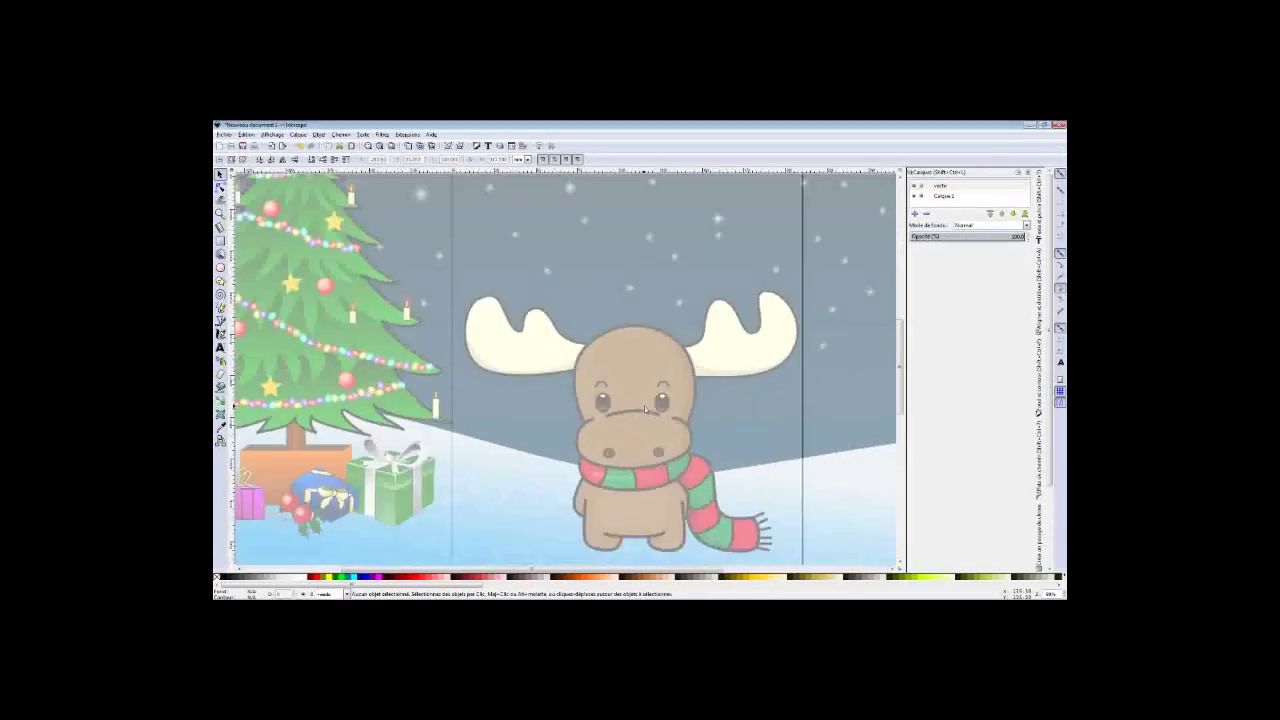
{"action": "scroll", "coordinate": [644, 406], "scroll_direction": "up", "scroll_amount": 1, "text": "ctrl"}
{"action": "middle_click_drag", "start_coordinate": [591, 340], "coordinate": [584, 343]}
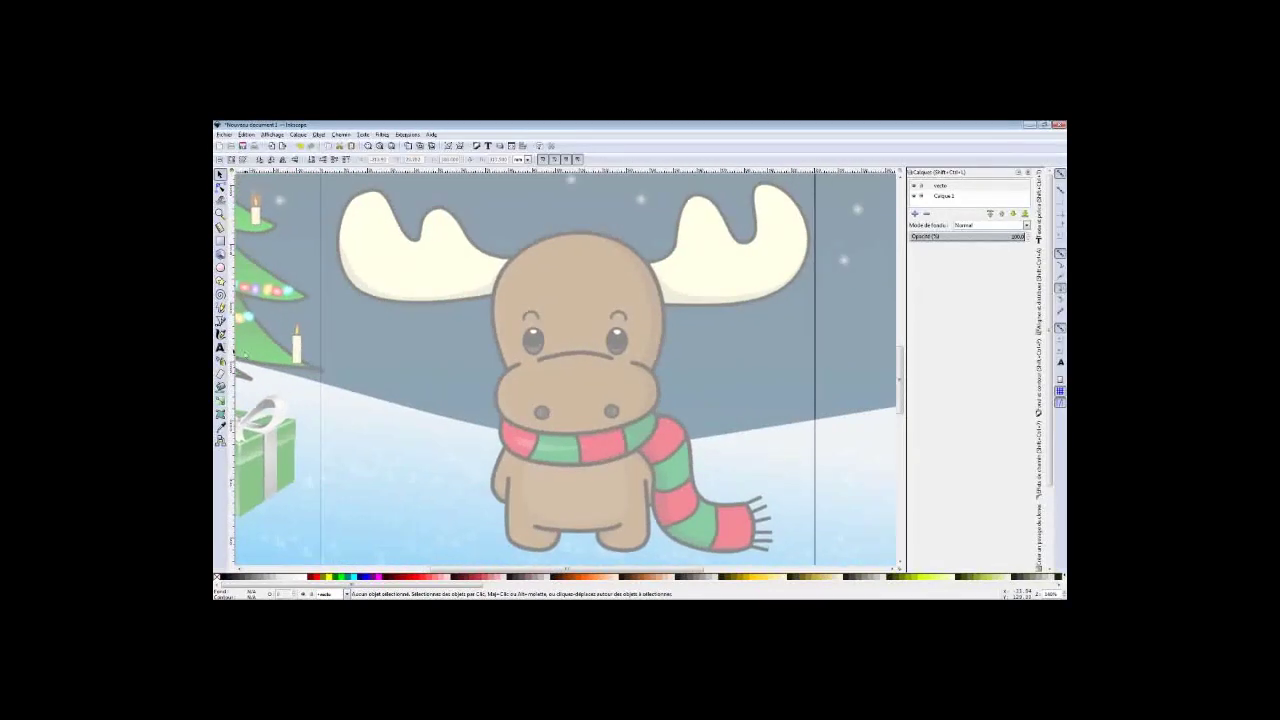
{"action": "key", "text": "b"}
{"action": "left_click", "coordinate": [652, 268]}
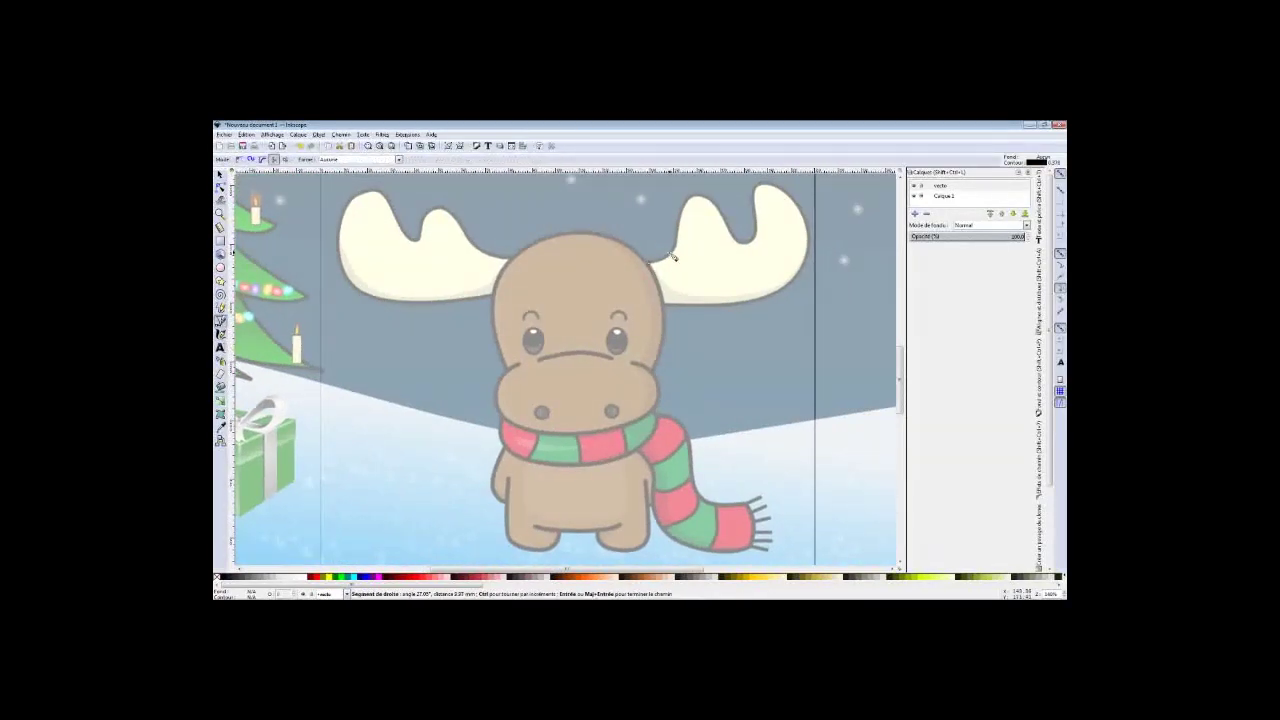
{"action": "left_click", "coordinate": [742, 238]}
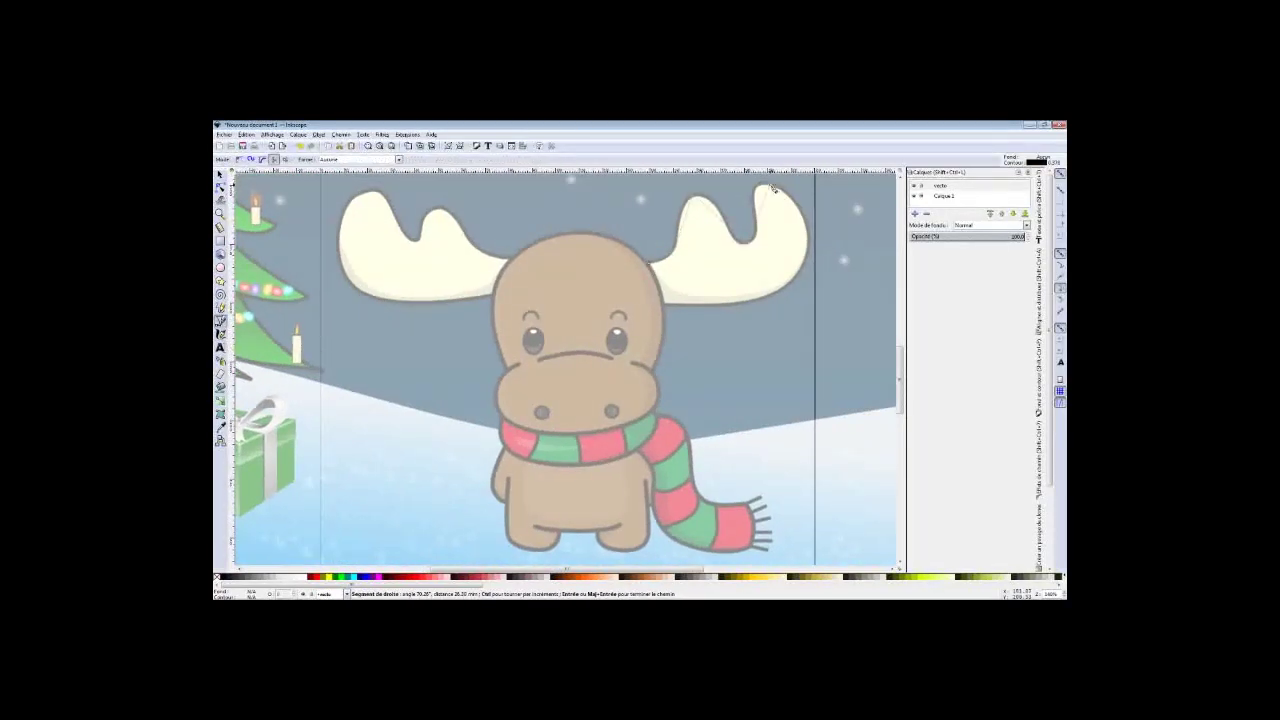
{"action": "double_click", "coordinate": [688, 304]}
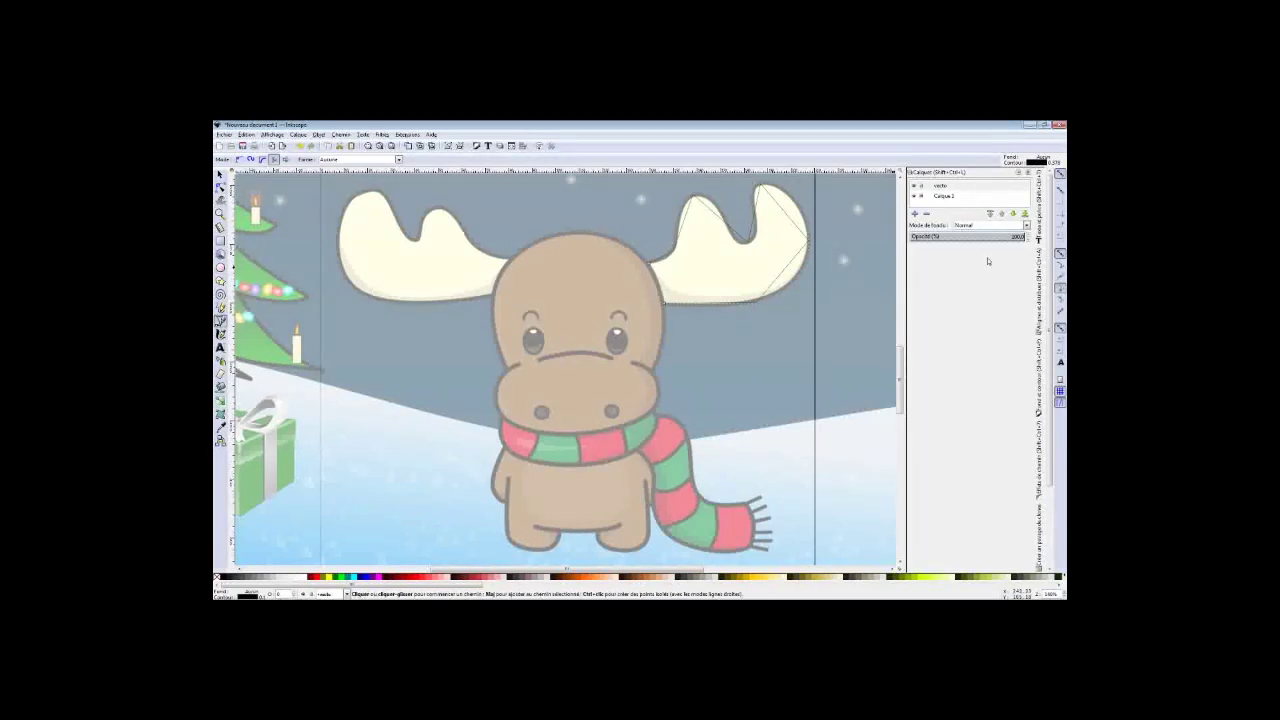
- Lower the antler outline's stroke width in Fill and Stroke
{"action": "left_click", "coordinate": [1039, 378]}
{"action": "scroll", "coordinate": [973, 200], "scroll_direction": "up", "scroll_amount": 3}
{"action": "scroll", "coordinate": [973, 200], "scroll_direction": "up", "scroll_amount": 3}
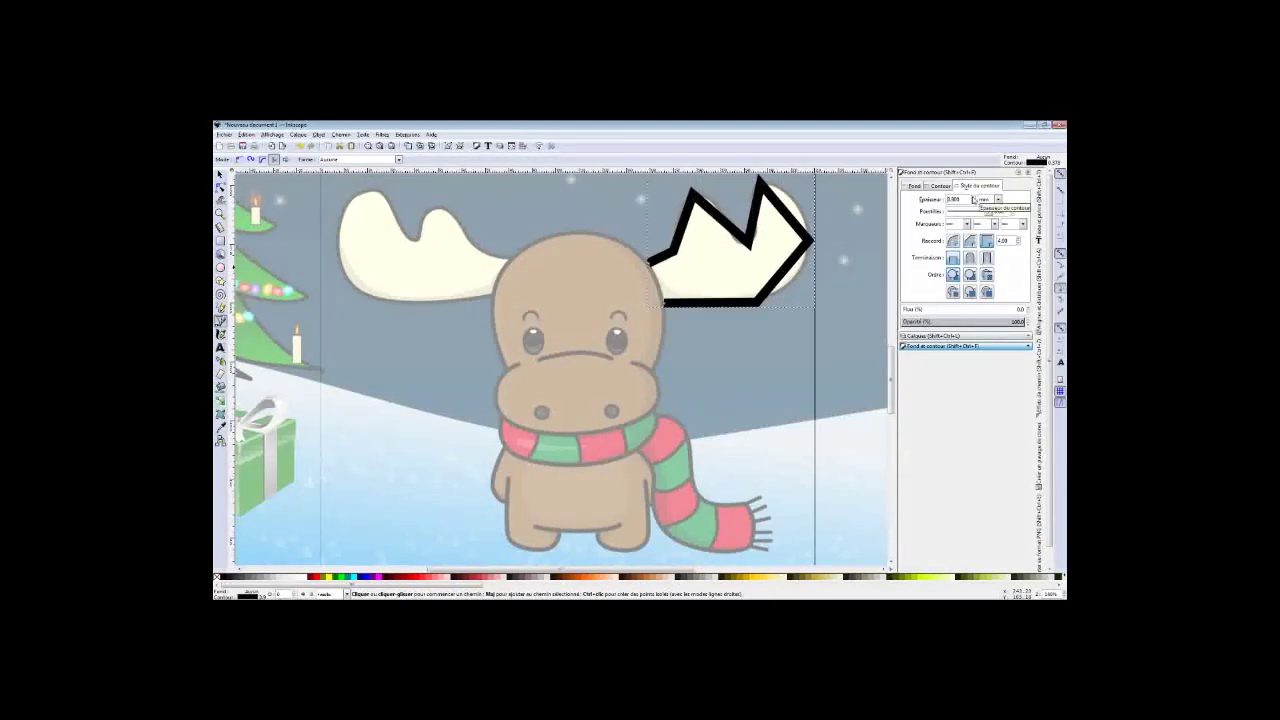
{"action": "scroll", "coordinate": [973, 200], "scroll_direction": "down", "scroll_amount": 2}
{"action": "scroll", "coordinate": [973, 200], "scroll_direction": "down", "scroll_amount": 2}
{"action": "scroll", "coordinate": [973, 200], "scroll_direction": "down", "scroll_amount": 2}
{"action": "scroll", "coordinate": [973, 200], "scroll_direction": "down", "scroll_amount": 2}
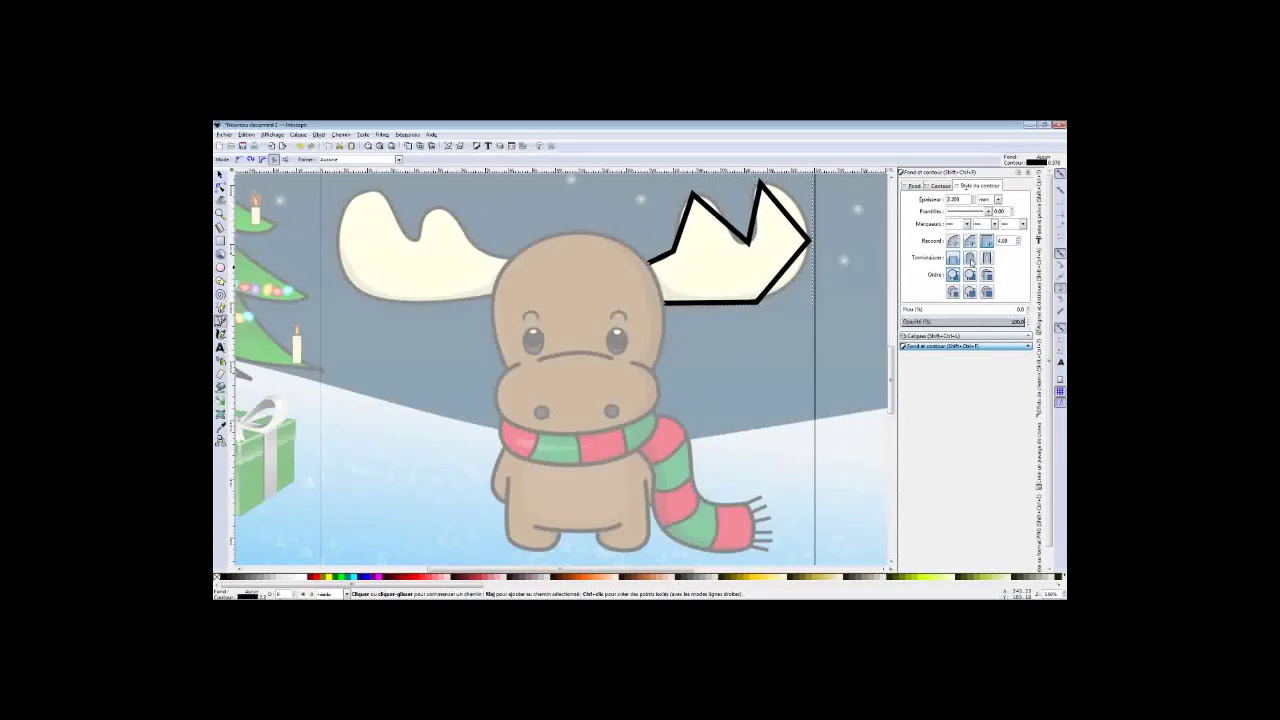
{"action": "scroll", "coordinate": [975, 203], "scroll_direction": "down", "scroll_amount": 6}
{"action": "scroll", "coordinate": [975, 203], "scroll_direction": "down", "scroll_amount": 6}
{"action": "scroll", "coordinate": [680, 230], "scroll_direction": "up", "scroll_amount": 1, "text": "ctrl"}
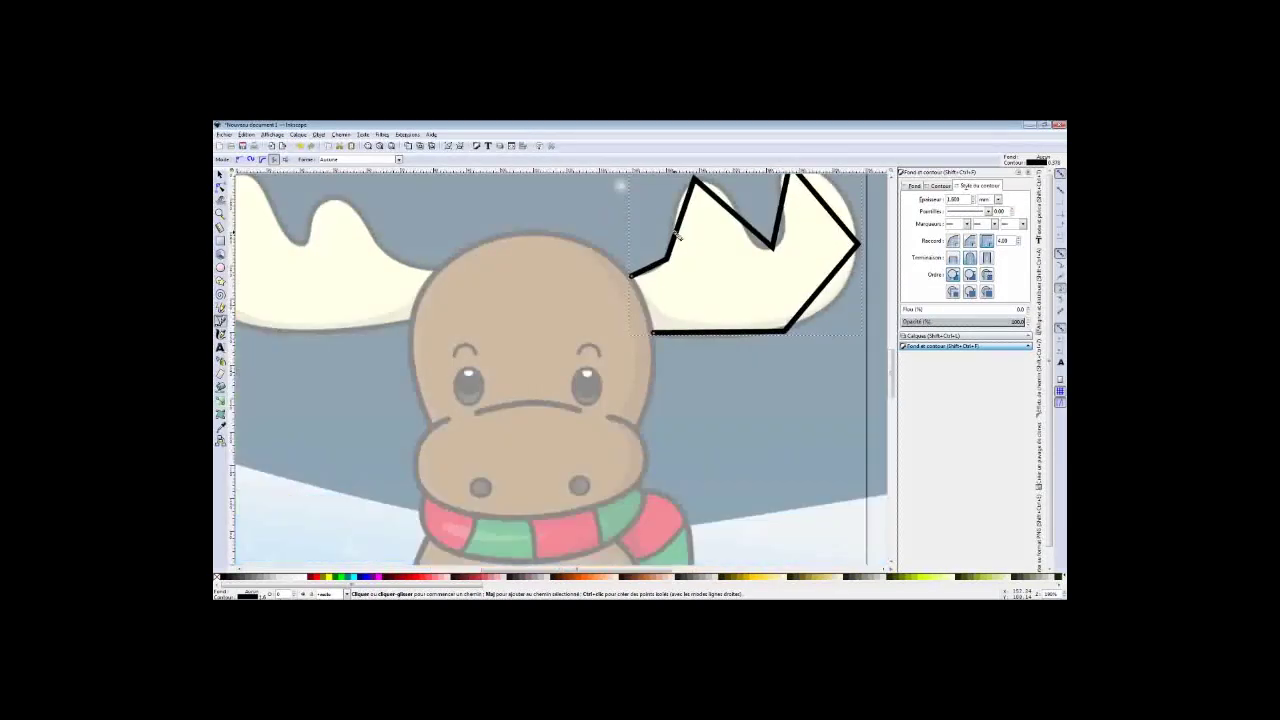
{"action": "scroll", "coordinate": [680, 230], "scroll_direction": "up", "scroll_amount": 2, "text": "ctrl"}
- Make the antler outline's nodes smooth and curve its tine notch and bottom edge
{"action": "left_click", "coordinate": [220, 187]}
{"action": "scroll", "coordinate": [705, 240], "scroll_direction": "up", "scroll_amount": 2}
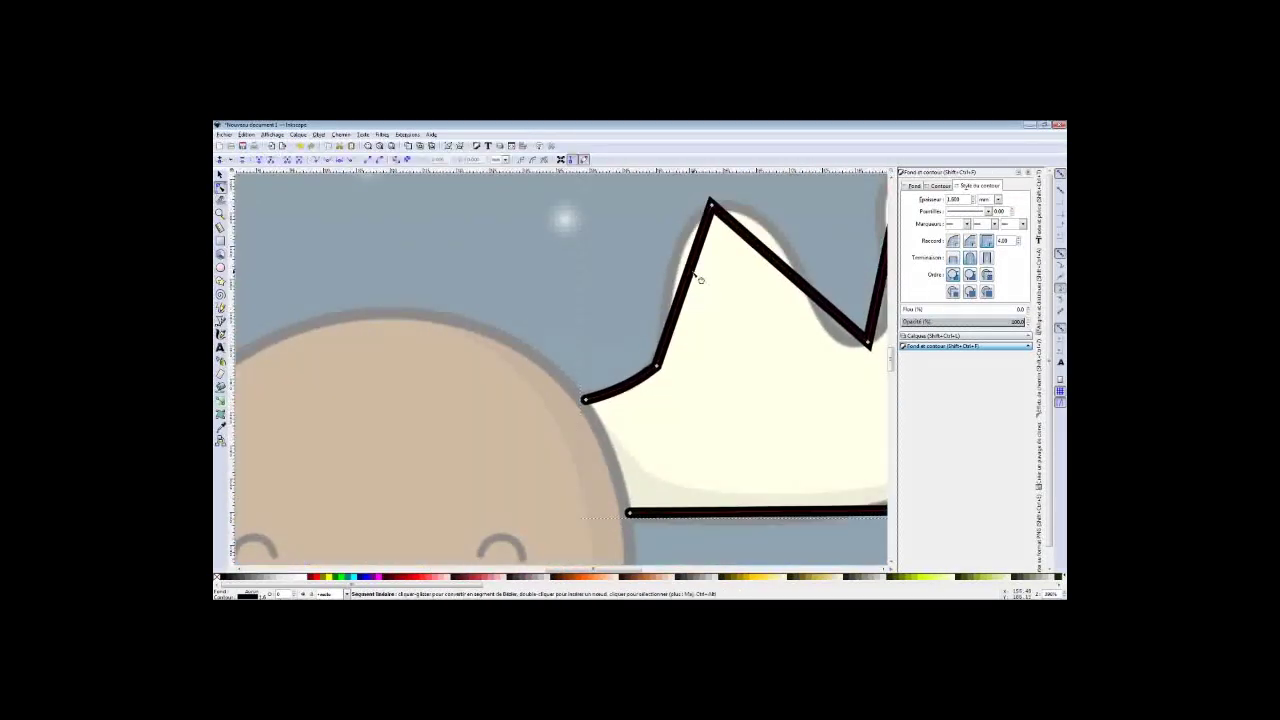
{"action": "scroll", "coordinate": [816, 377], "scroll_direction": "down", "scroll_amount": 3, "text": "ctrl"}
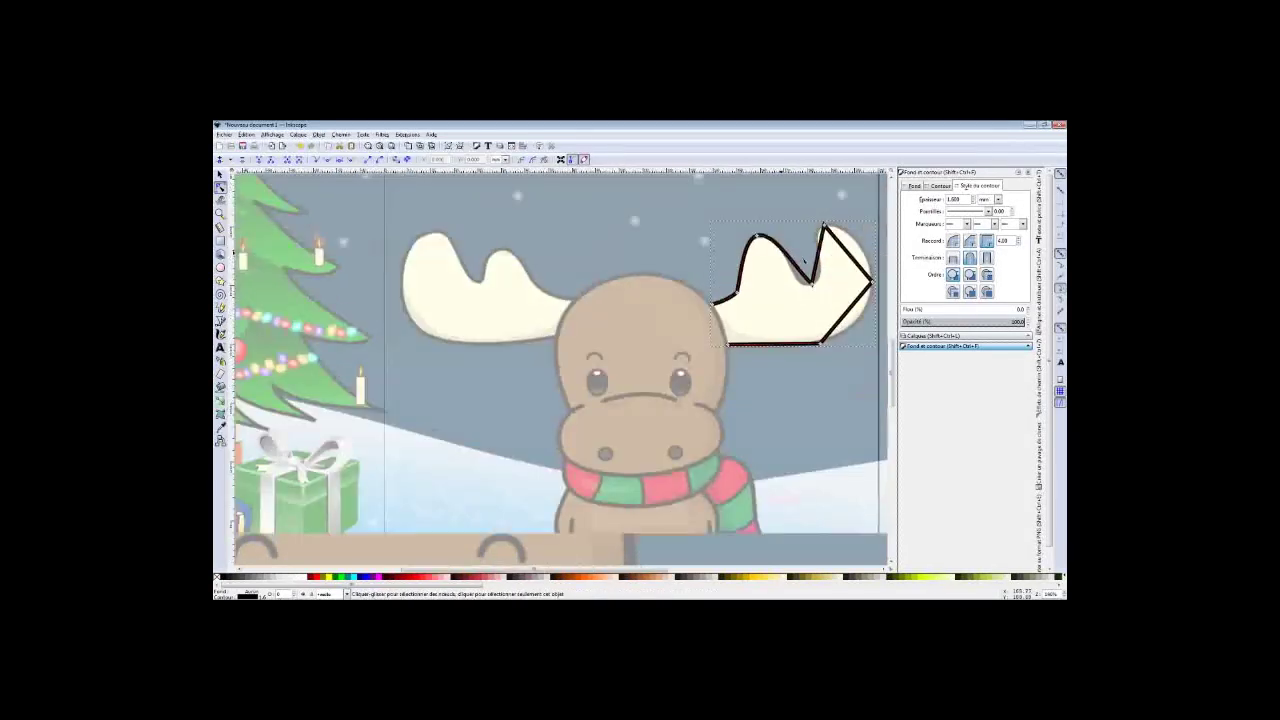
{"action": "left_click", "coordinate": [348, 161]}
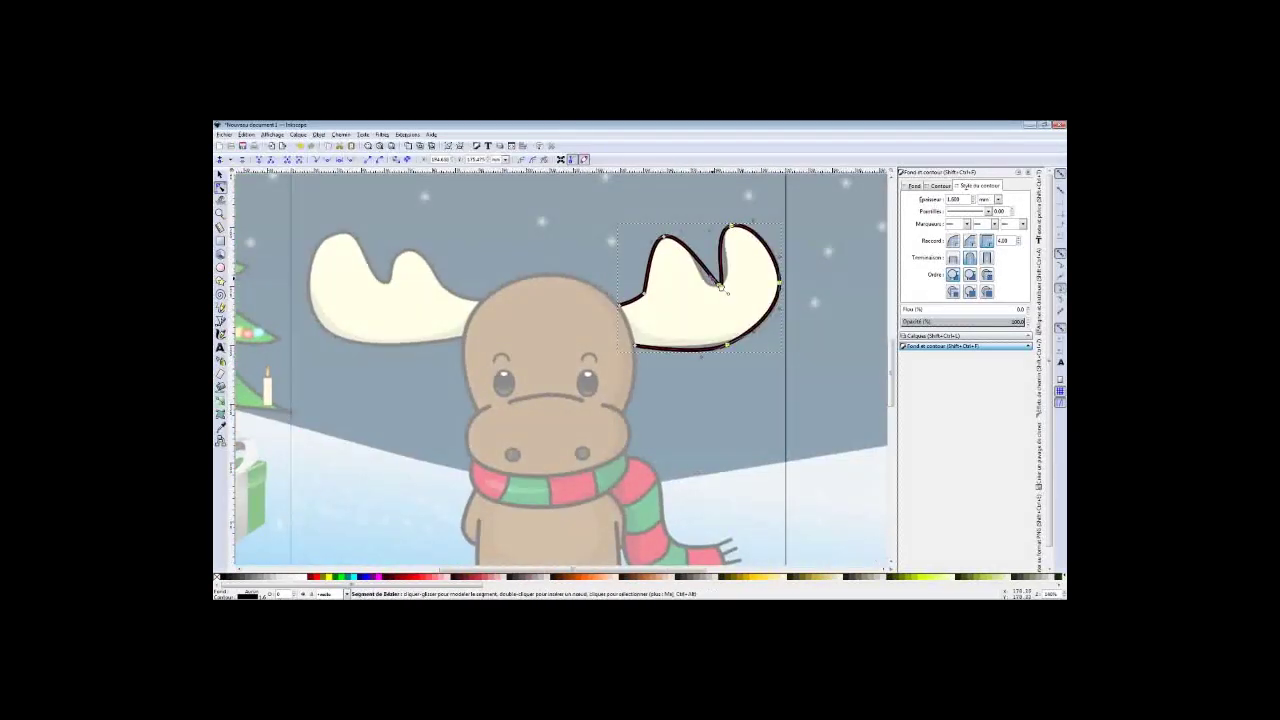
{"action": "left_click_drag", "start_coordinate": [728, 293], "coordinate": [698, 290]}
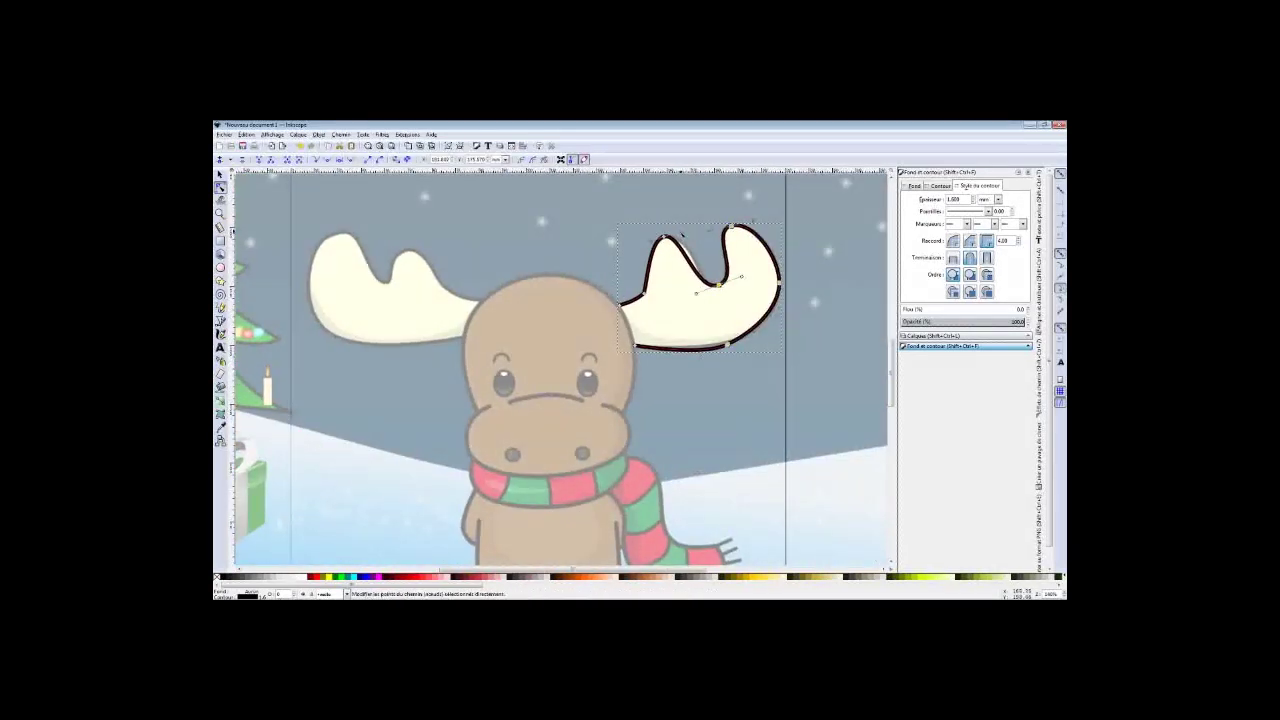
{"action": "left_click_drag", "start_coordinate": [727, 345], "coordinate": [694, 356]}
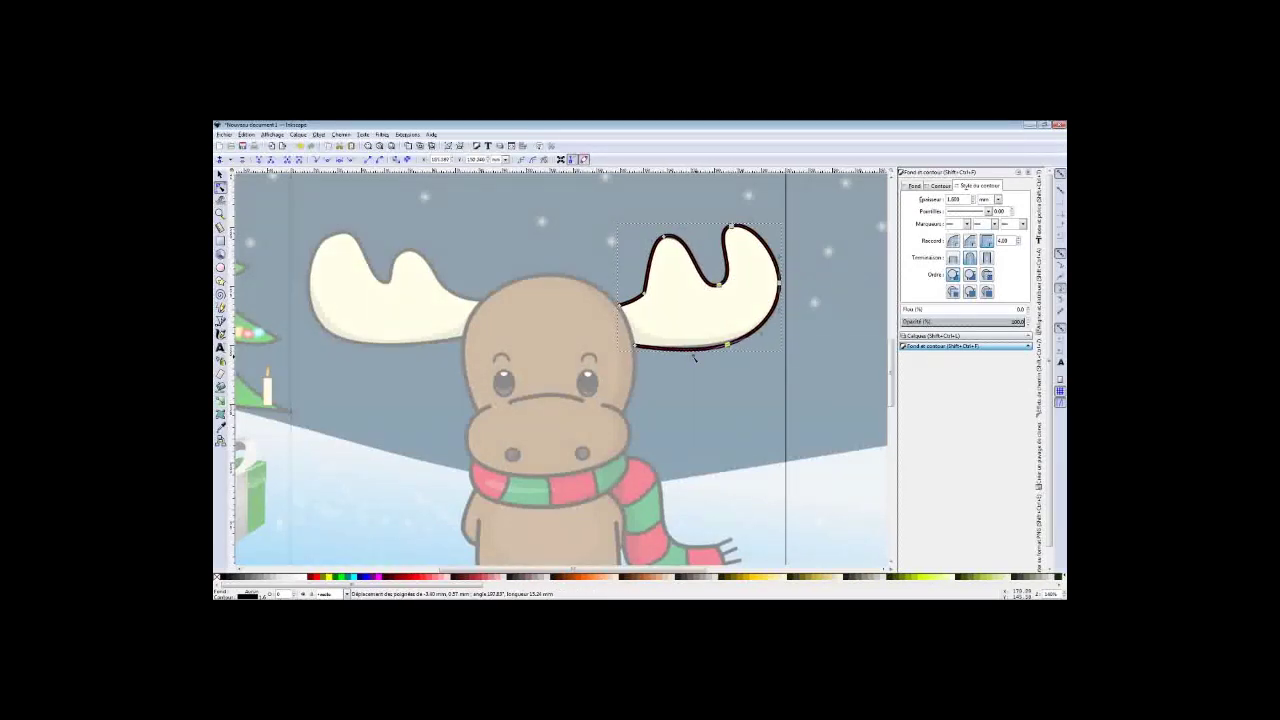
{"action": "scroll", "coordinate": [627, 308], "scroll_direction": "up", "scroll_amount": 5, "text": "ctrl"}
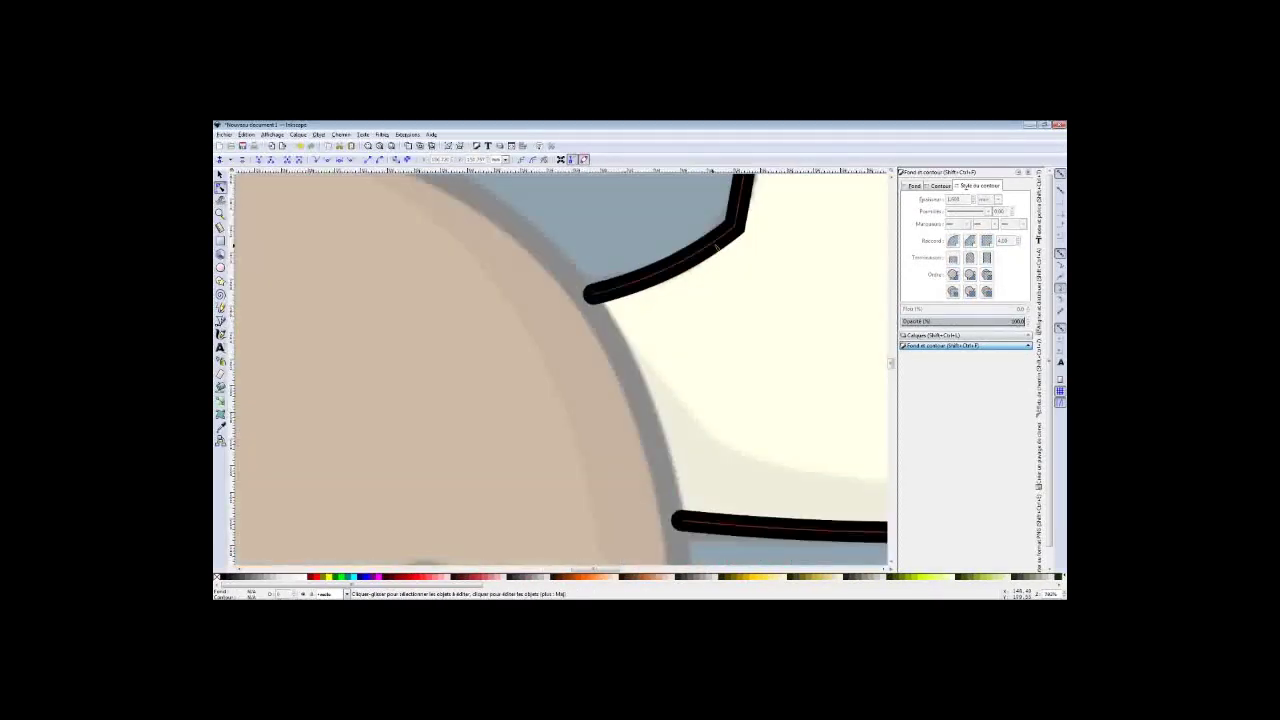
{"action": "scroll", "coordinate": [750, 252], "scroll_direction": "down", "scroll_amount": 2, "text": "ctrl"}
{"action": "scroll", "coordinate": [750, 252], "scroll_direction": "down", "scroll_amount": 2, "text": "ctrl"}
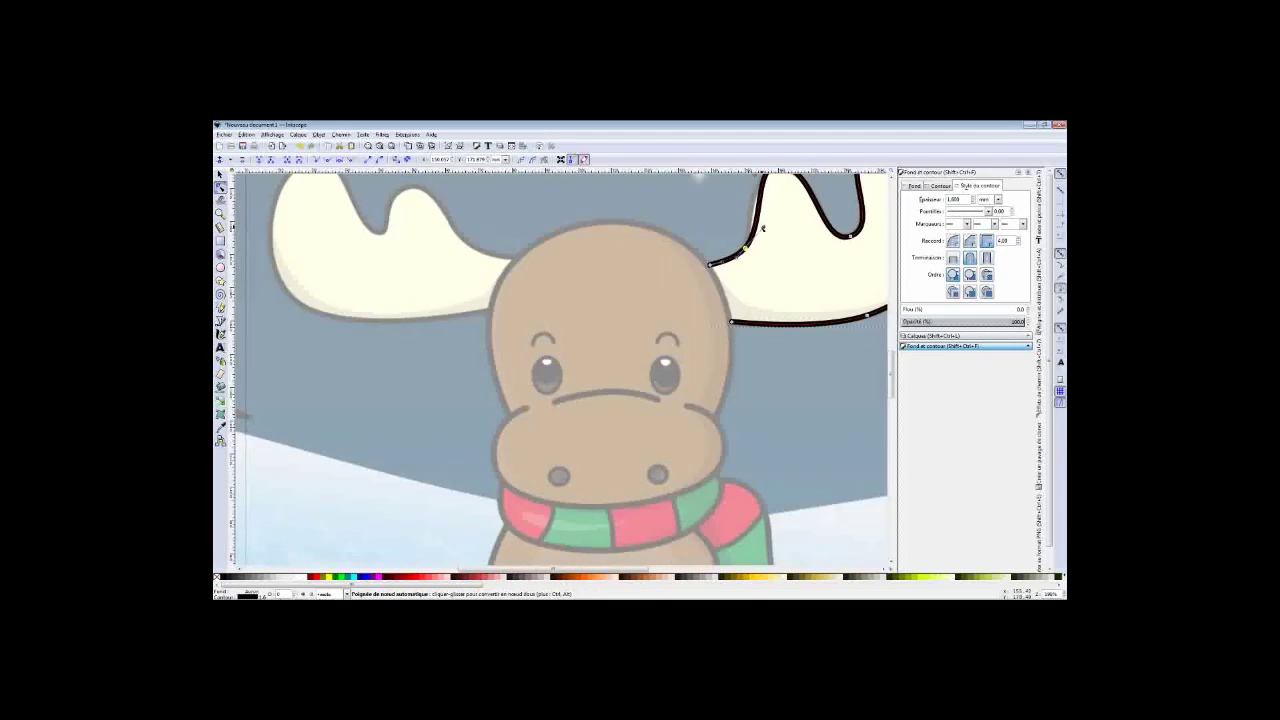
{"action": "scroll", "coordinate": [748, 250], "scroll_direction": "down", "scroll_amount": 5, "text": "ctrl"}
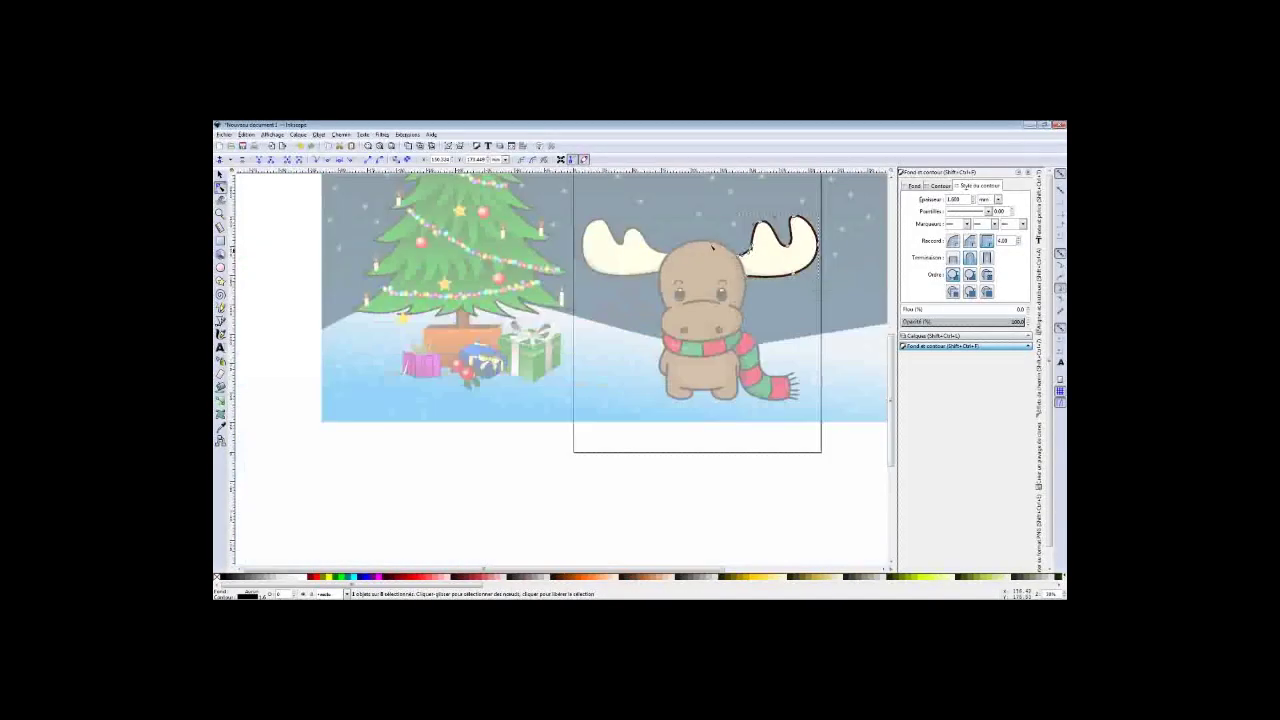
- Duplicate the right antler outline, move the copy over the left antler and flip it horizontally
{"action": "key", "text": "s"}
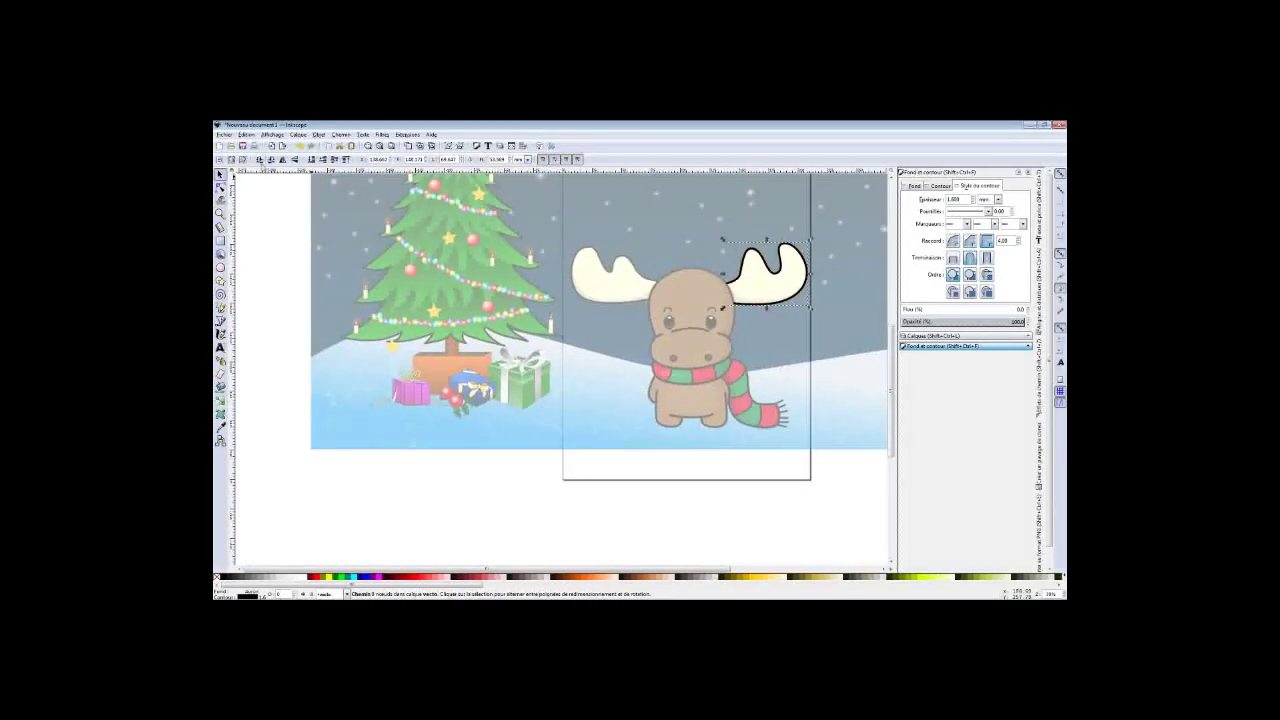
{"action": "key", "text": "ctrl+d"}
{"action": "left_click_drag", "start_coordinate": [760, 272], "coordinate": [632, 277]}
{"action": "key", "text": "h"}
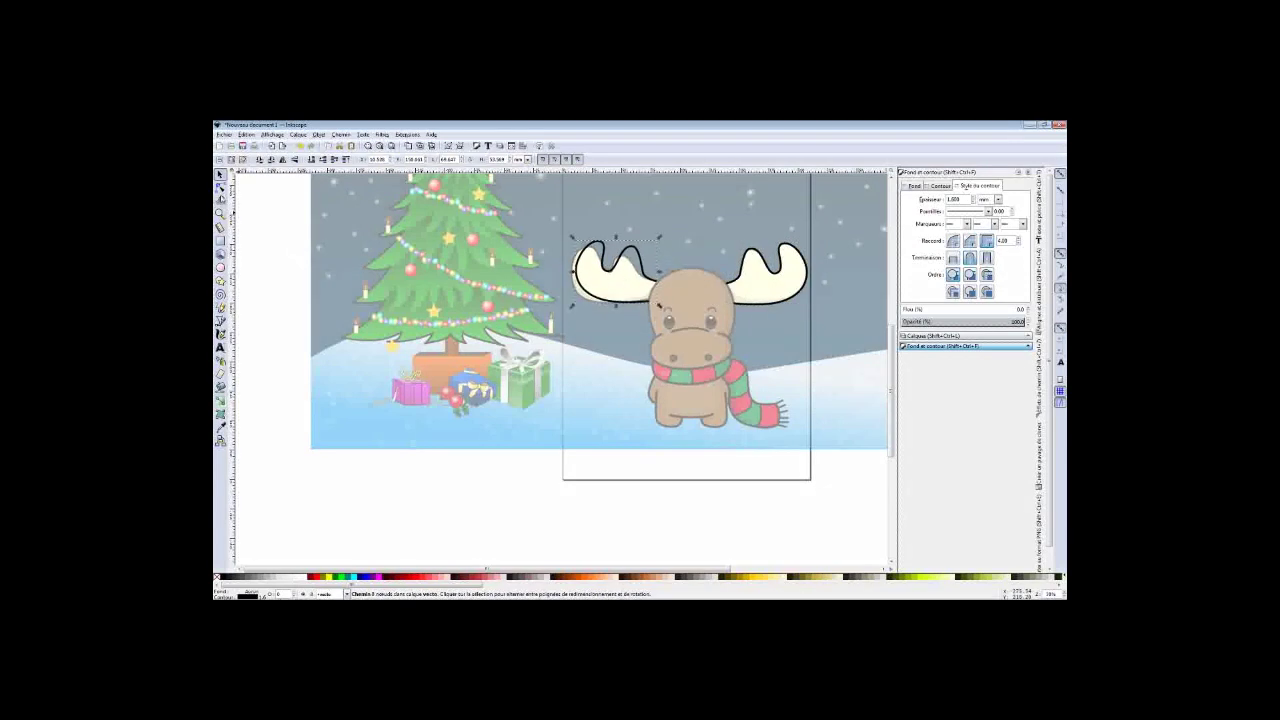
{"action": "key", "text": "n"}
{"action": "scroll", "coordinate": [634, 285], "scroll_direction": "up", "scroll_amount": 3, "text": "ctrl"}
{"action": "scroll", "coordinate": [638, 328], "scroll_direction": "up", "scroll_amount": 3, "text": "ctrl"}
- Drag the outline's bottom node, dip node and left lobe to fit the antler
{"action": "left_click_drag", "start_coordinate": [638, 328], "coordinate": [640, 340]}
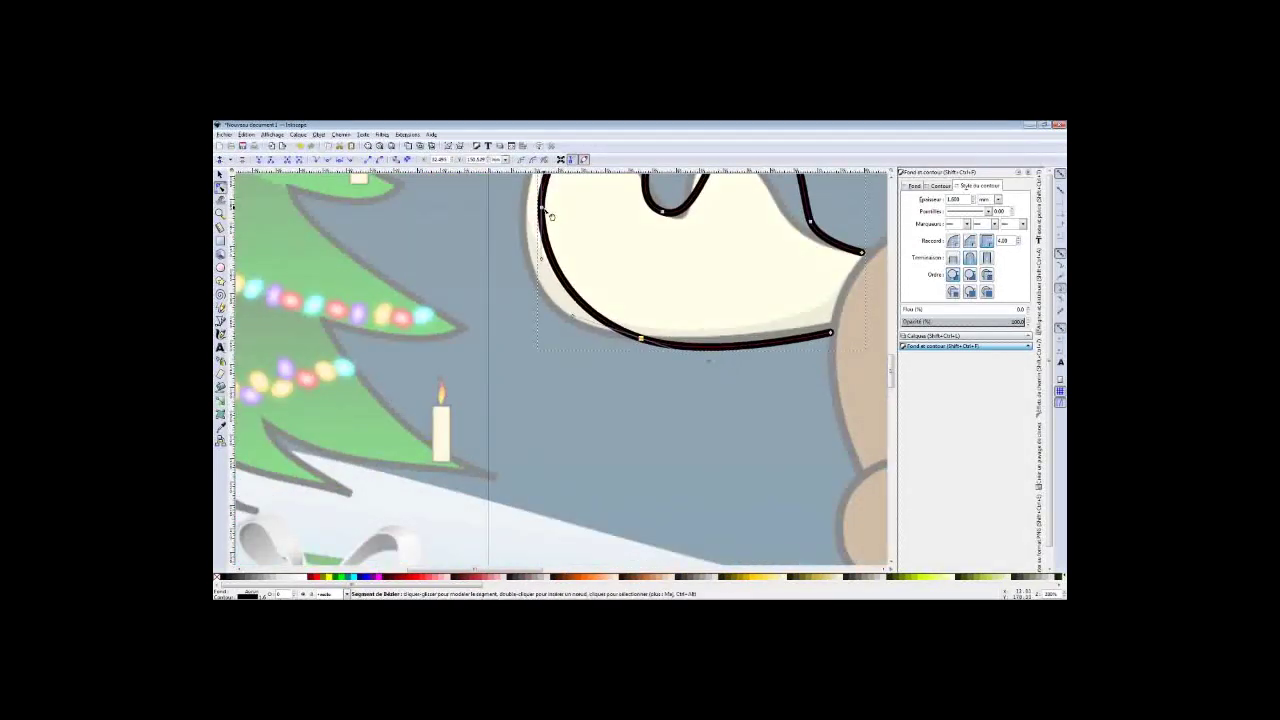
{"action": "left_click_drag", "start_coordinate": [548, 292], "coordinate": [524, 289]}
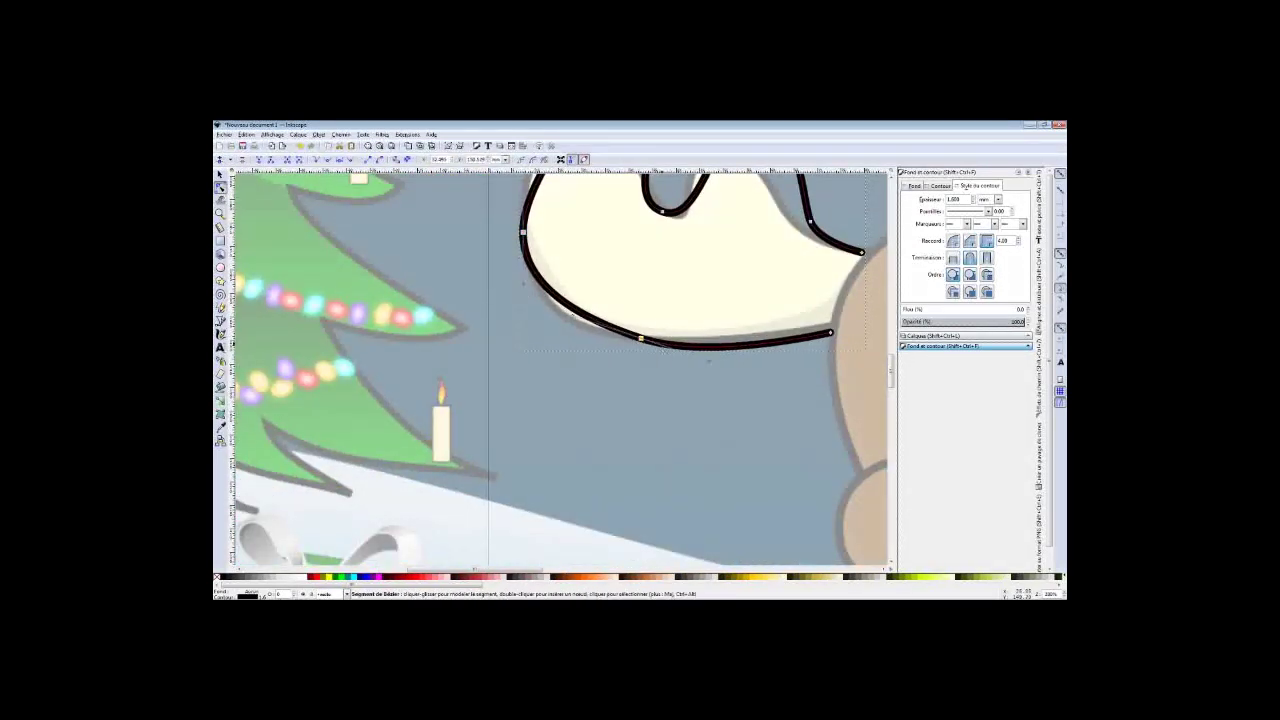
{"action": "scroll", "coordinate": [776, 347], "scroll_direction": "up", "scroll_amount": 1, "text": "ctrl"}
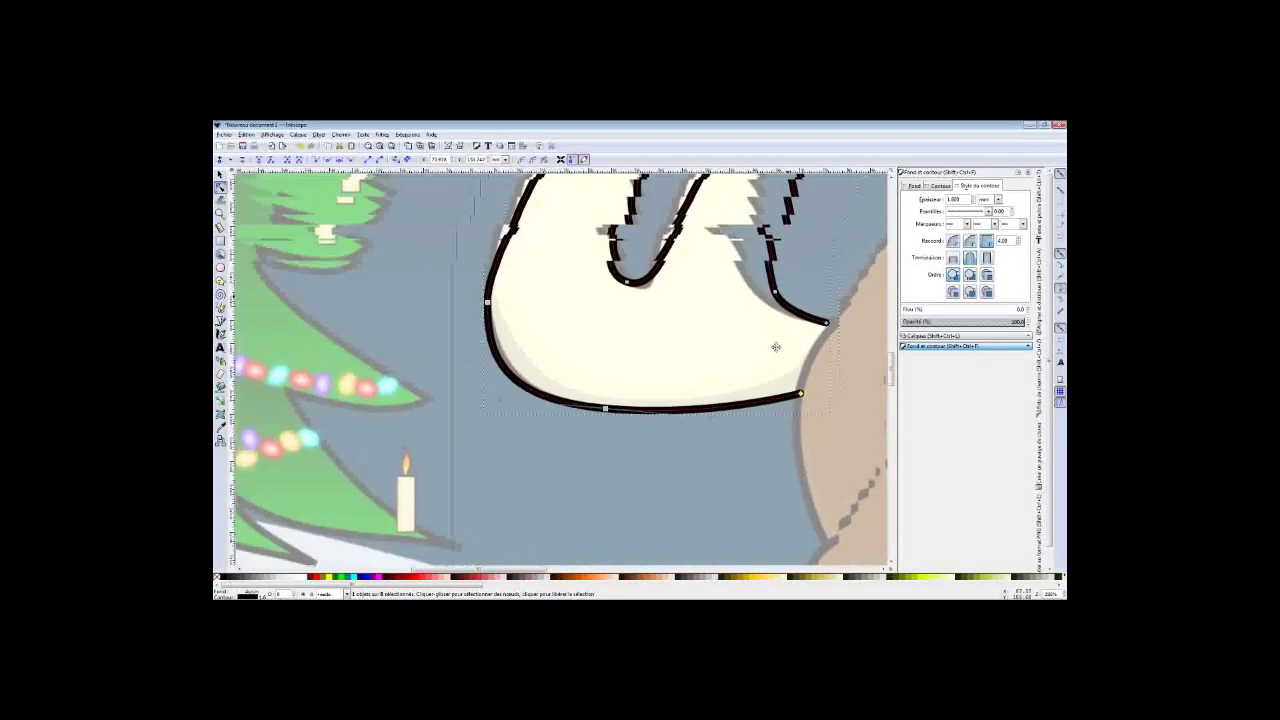
{"action": "scroll", "coordinate": [776, 347], "scroll_direction": "up", "scroll_amount": 2}
{"action": "left_click_drag", "start_coordinate": [658, 343], "coordinate": [633, 352]}
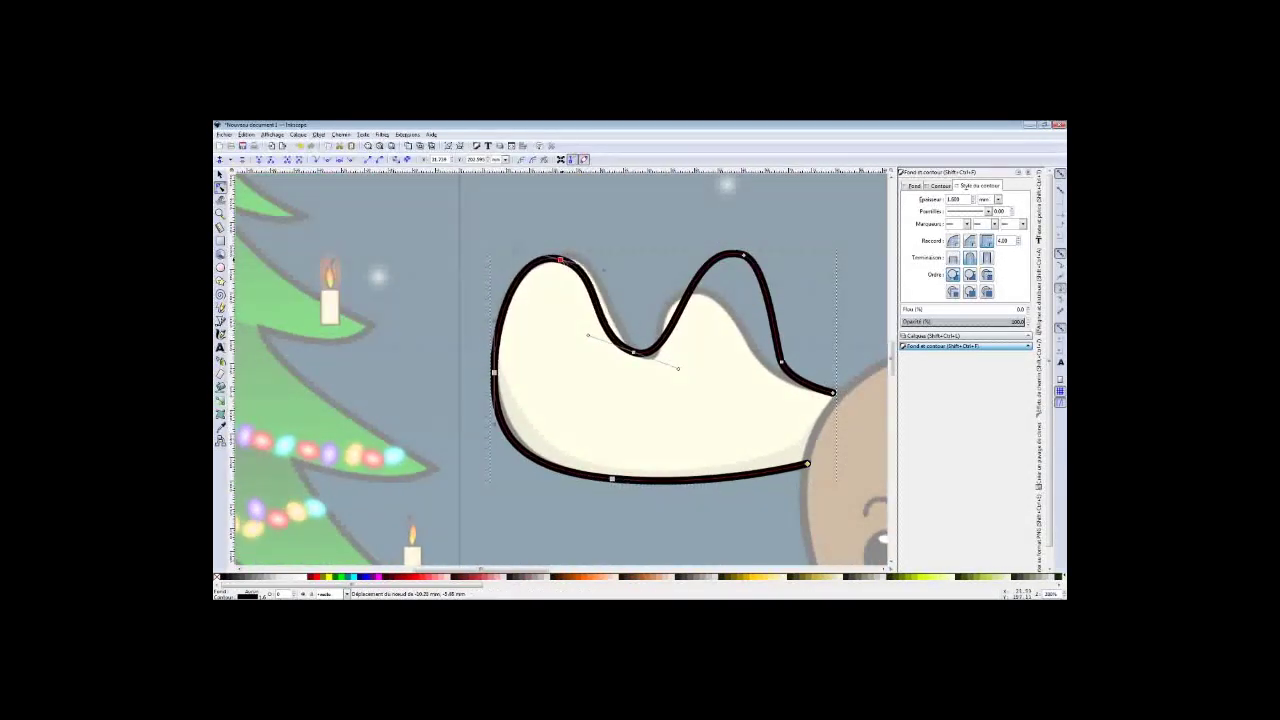
{"action": "left_click_drag", "start_coordinate": [560, 260], "coordinate": [561, 258]}
{"action": "left_click_drag", "start_coordinate": [633, 352], "coordinate": [686, 354]}
- Refine the right lobe, lower-right bulge and right tip nodes to hug the antler curve
{"action": "left_click_drag", "start_coordinate": [742, 256], "coordinate": [695, 293]}
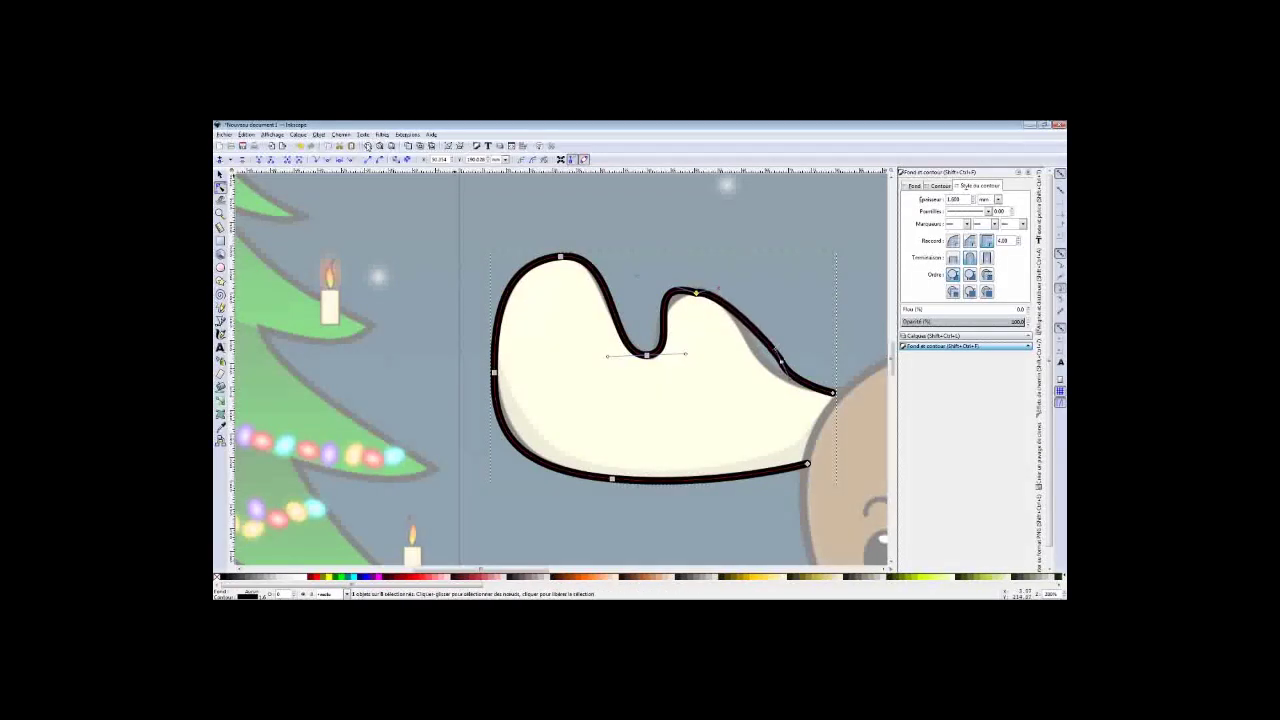
{"action": "mouse_move", "coordinate": [680, 296]}
{"action": "left_mouse_down"}
{"action": "mouse_move", "coordinate": [688, 305]}
{"action": "mouse_move", "coordinate": [649, 285]}
{"action": "left_mouse_up"}
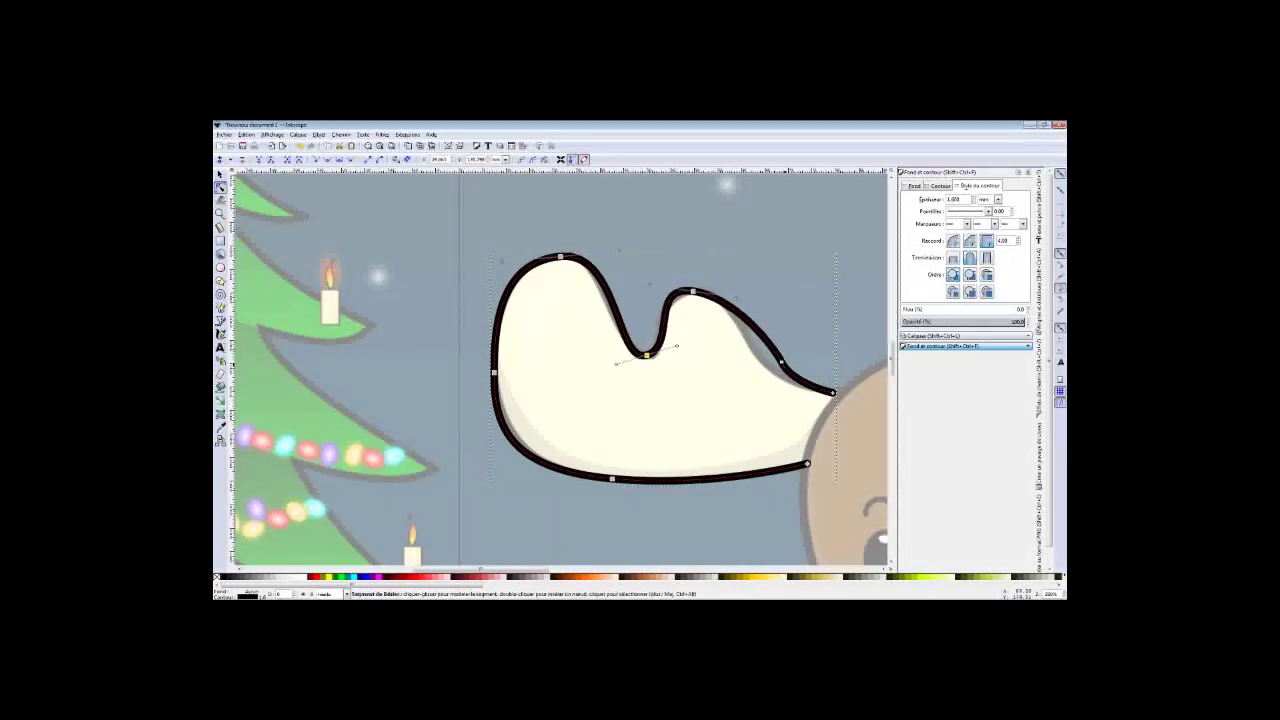
{"action": "left_click_drag", "start_coordinate": [781, 362], "coordinate": [766, 360]}
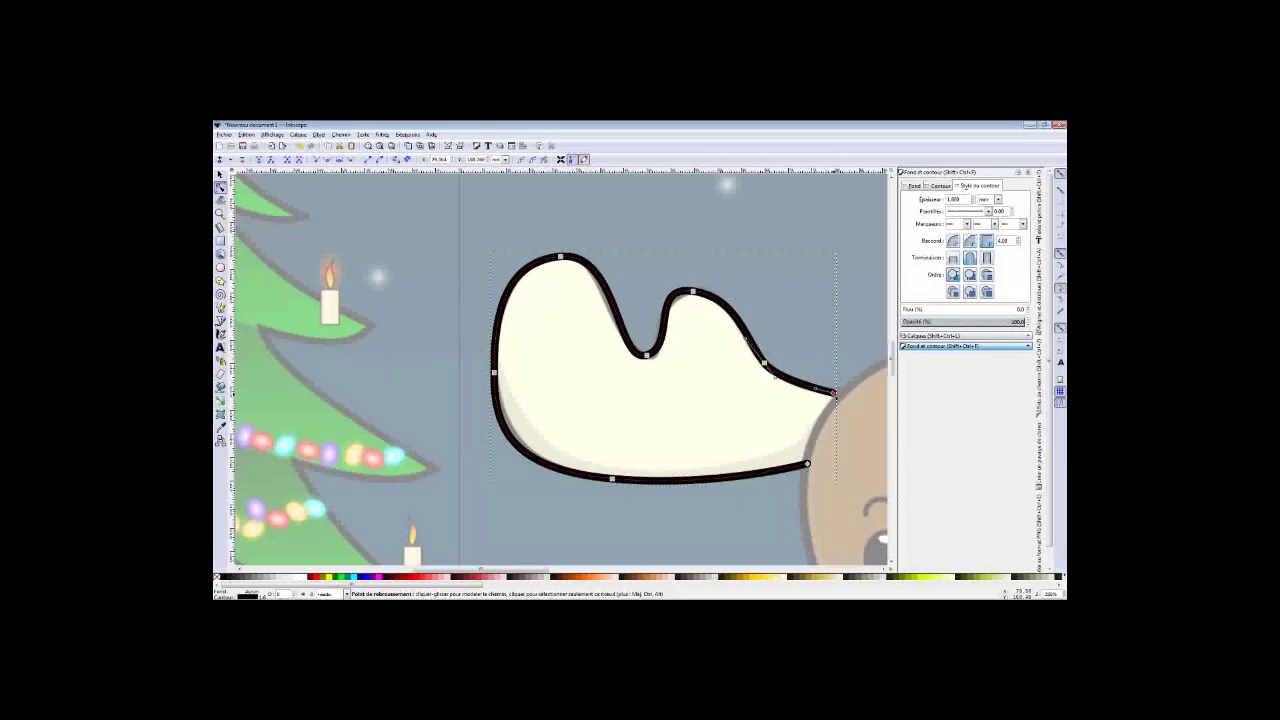
{"action": "left_click_drag", "start_coordinate": [833, 393], "coordinate": [843, 394]}
{"action": "left_click_drag", "start_coordinate": [700, 297], "coordinate": [723, 290]}
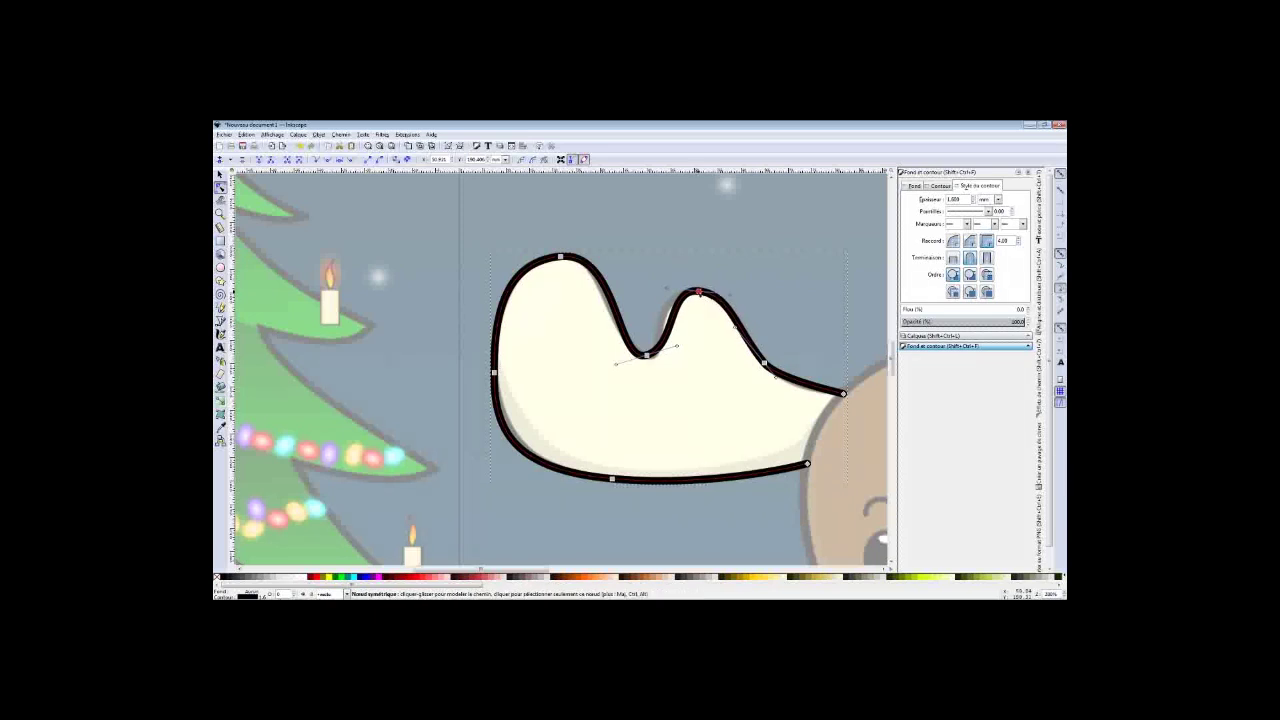
{"action": "scroll", "coordinate": [723, 290], "scroll_direction": "down", "scroll_amount": 5, "text": "ctrl"}
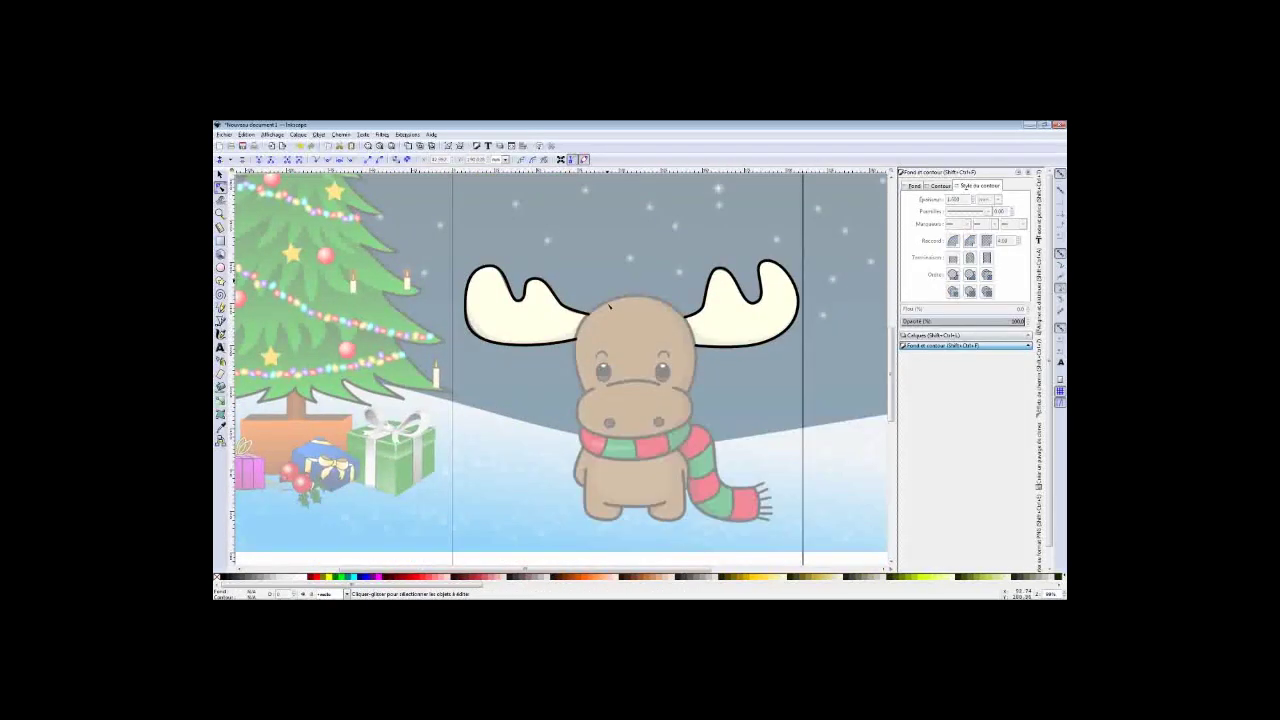
{"action": "scroll", "coordinate": [494, 322], "scroll_direction": "up", "scroll_amount": 5, "text": "ctrl"}
- Delete the rough triangle outline over the moose head
{"action": "key", "text": "b"}
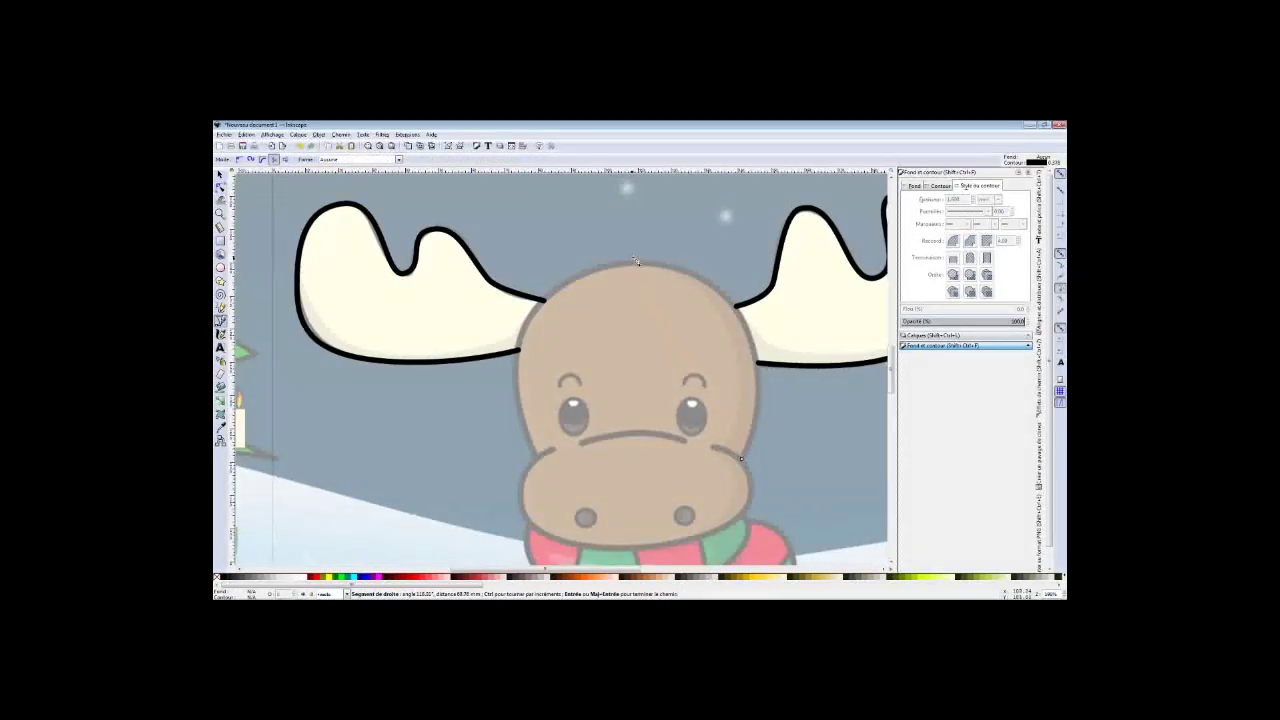
{"action": "left_click", "coordinate": [541, 456]}
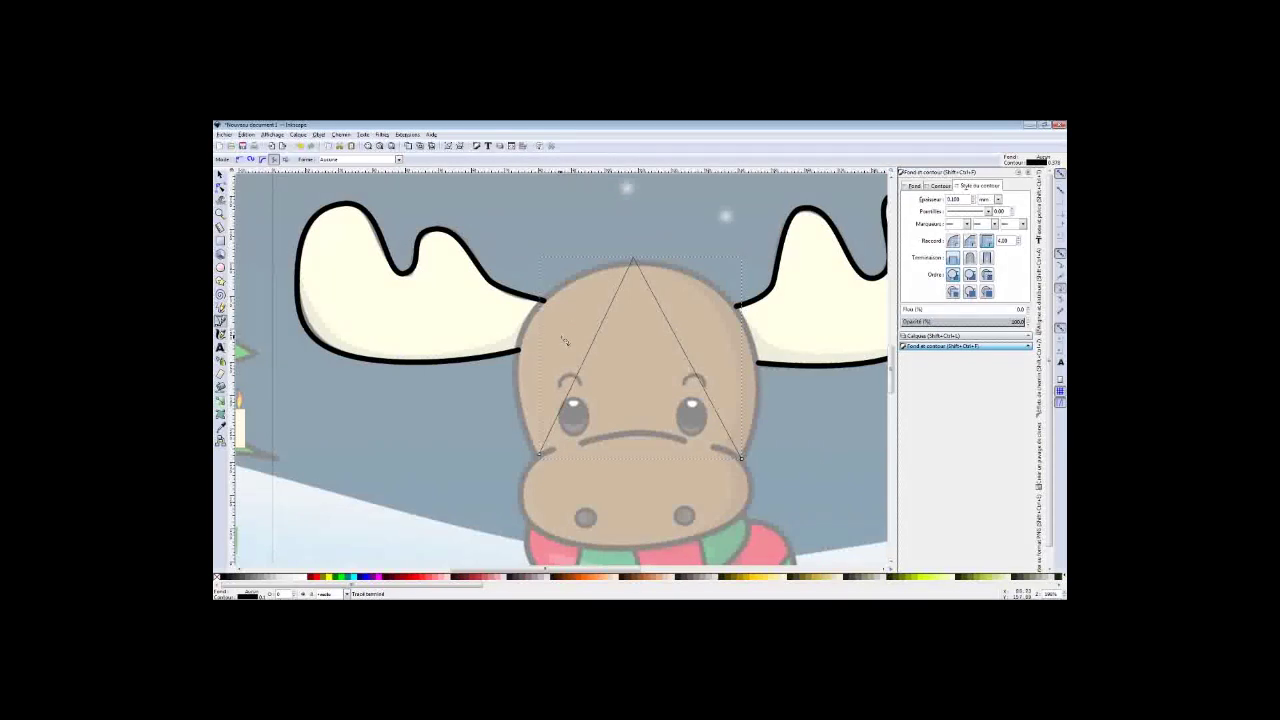
{"action": "left_click", "coordinate": [373, 311]}
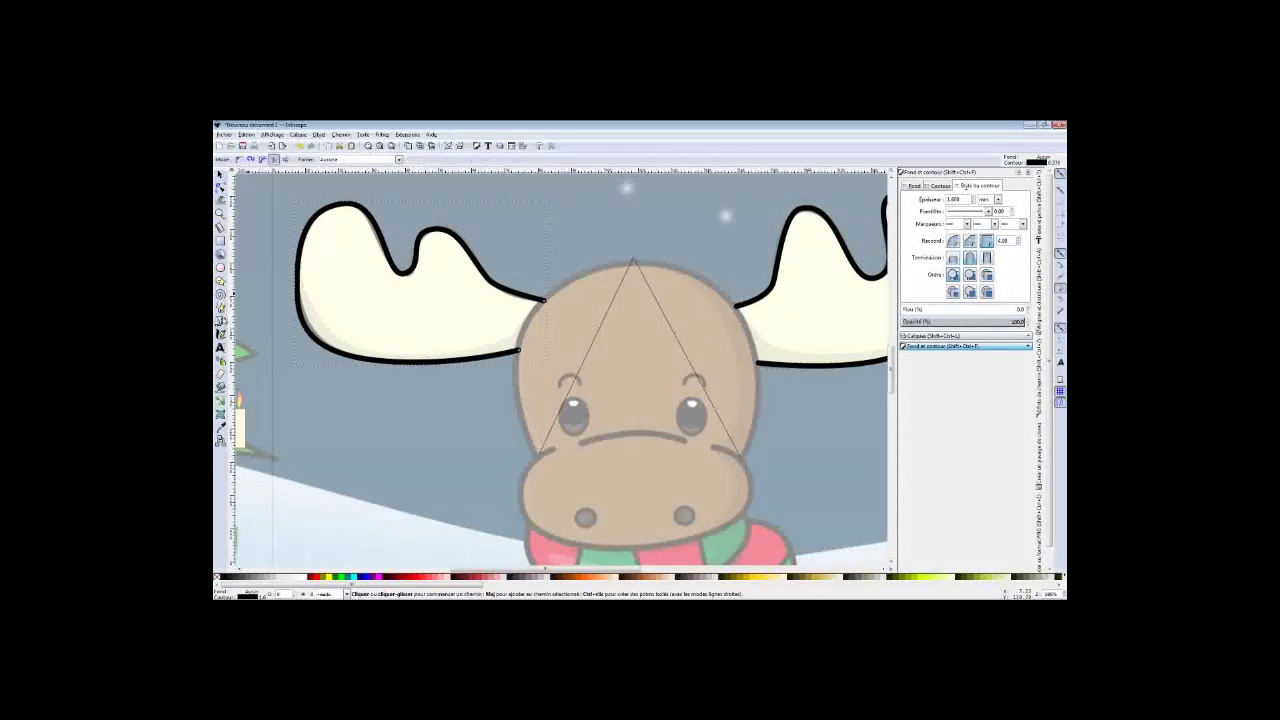
{"action": "scroll", "coordinate": [859, 215], "scroll_direction": "left", "scroll_amount": 1}
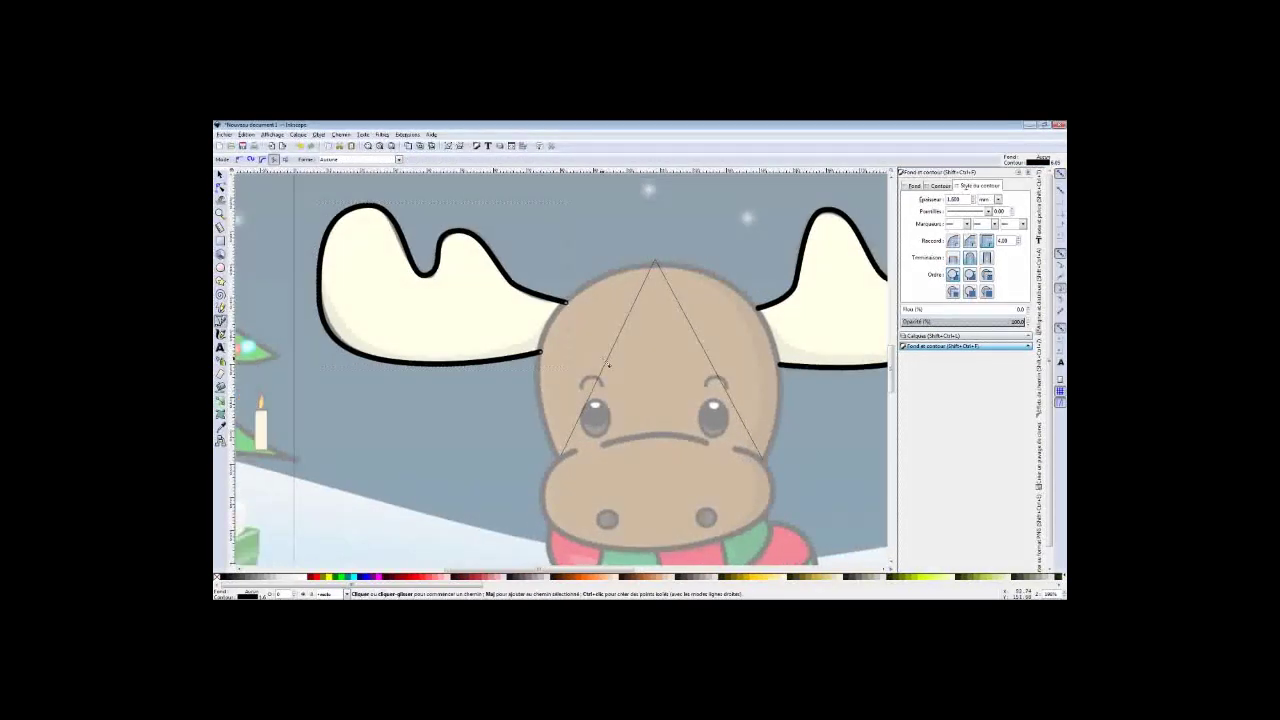
{"action": "key", "text": "s"}
{"action": "left_click", "coordinate": [610, 358]}
{"action": "key", "text": "Delete"}
- Draw a new Bezier path and drag its nodes onto the head's top curve between the antlers
{"action": "key", "text": "b"}
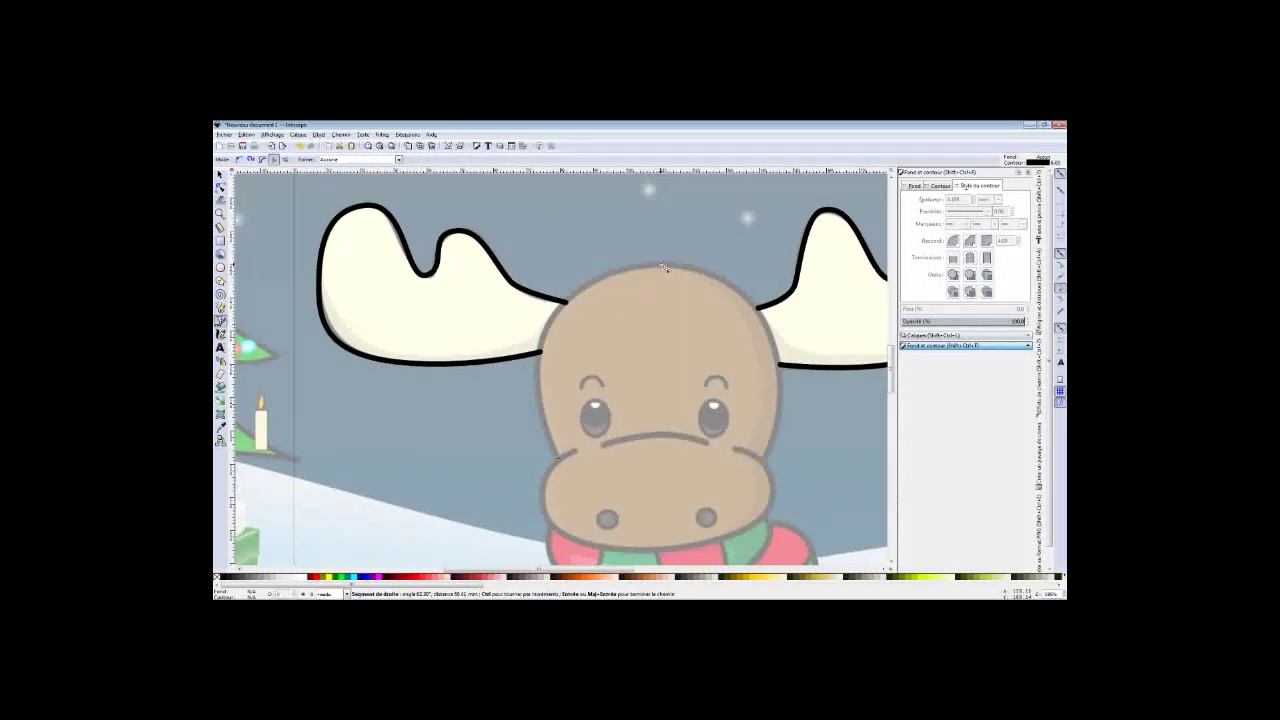
{"action": "left_click", "coordinate": [663, 268]}
{"action": "double_click", "coordinate": [765, 462]}
{"action": "key", "text": "n"}
{"action": "left_click_drag", "start_coordinate": [615, 355], "coordinate": [557, 332]}
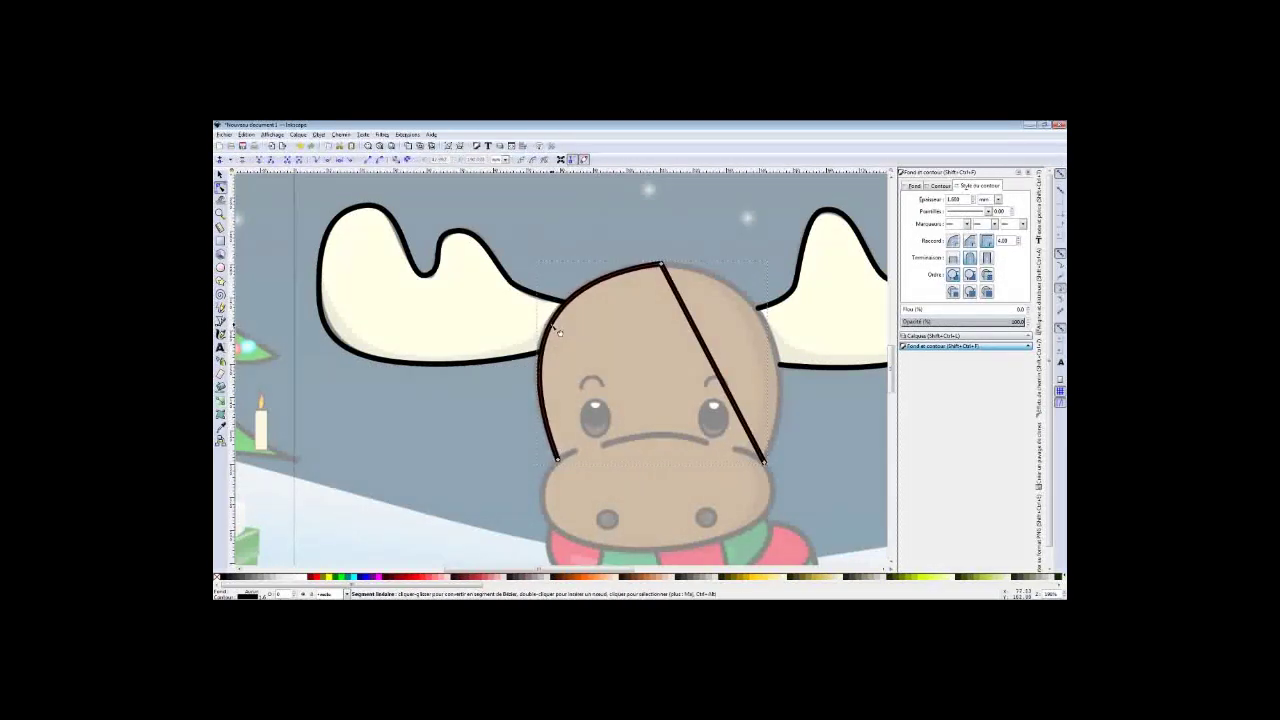
{"action": "left_click_drag", "start_coordinate": [715, 360], "coordinate": [778, 356]}
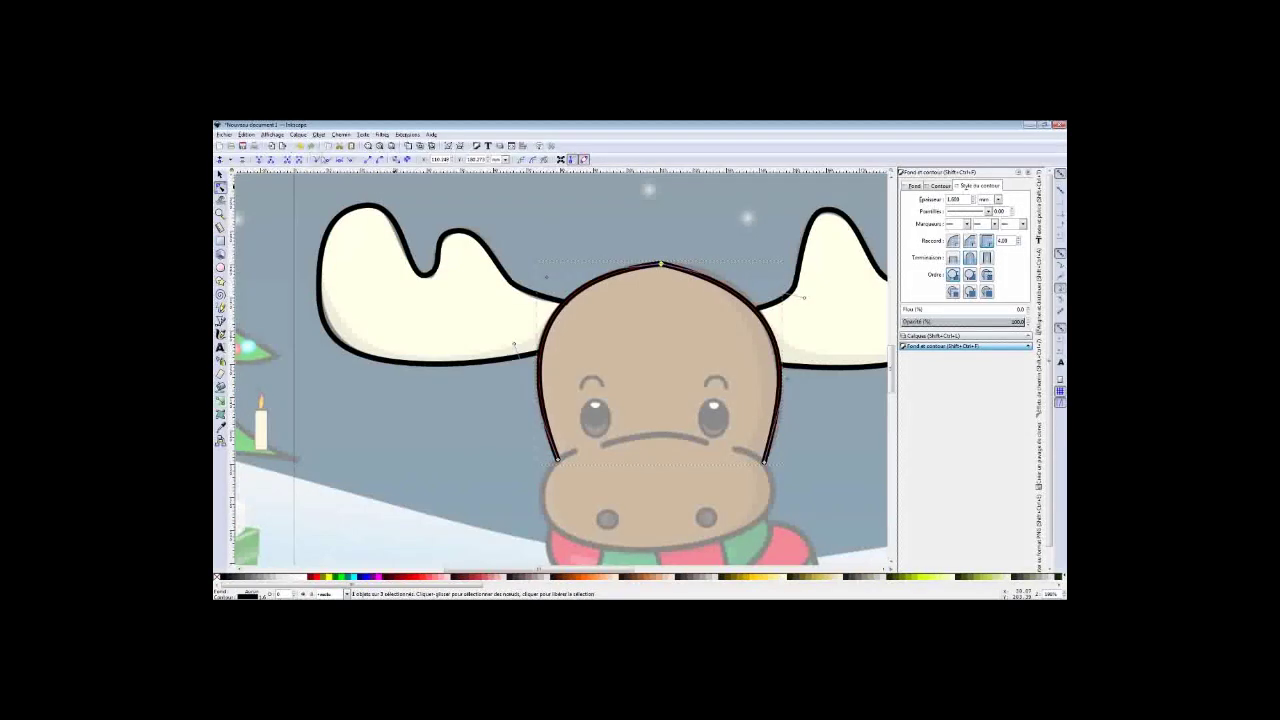
{"action": "mouse_move", "coordinate": [541, 262]}
{"action": "left_mouse_down"}
{"action": "mouse_move", "coordinate": [470, 232]}
{"action": "mouse_move", "coordinate": [586, 263]}
{"action": "left_mouse_up"}
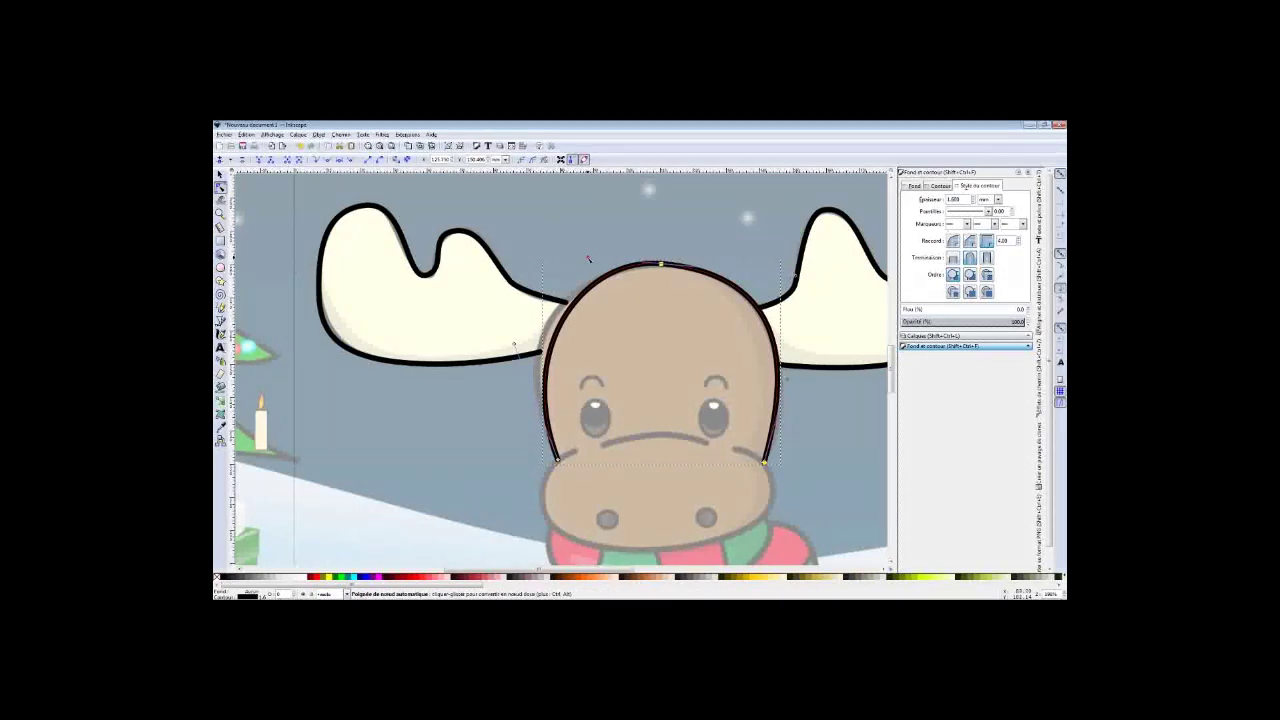
{"action": "mouse_move", "coordinate": [660, 264]}
{"action": "left_mouse_down"}
{"action": "mouse_move", "coordinate": [786, 268]}
{"action": "mouse_move", "coordinate": [549, 272]}
{"action": "left_mouse_up"}
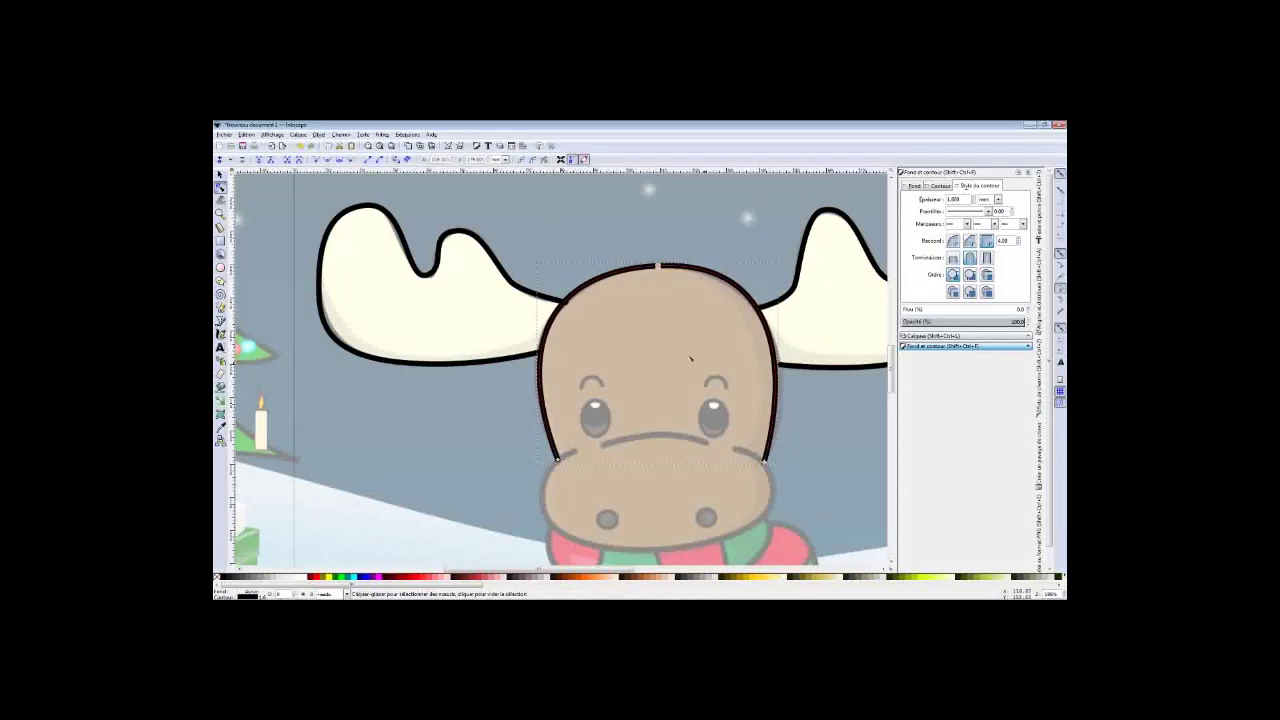
{"action": "left_click", "coordinate": [563, 302]}
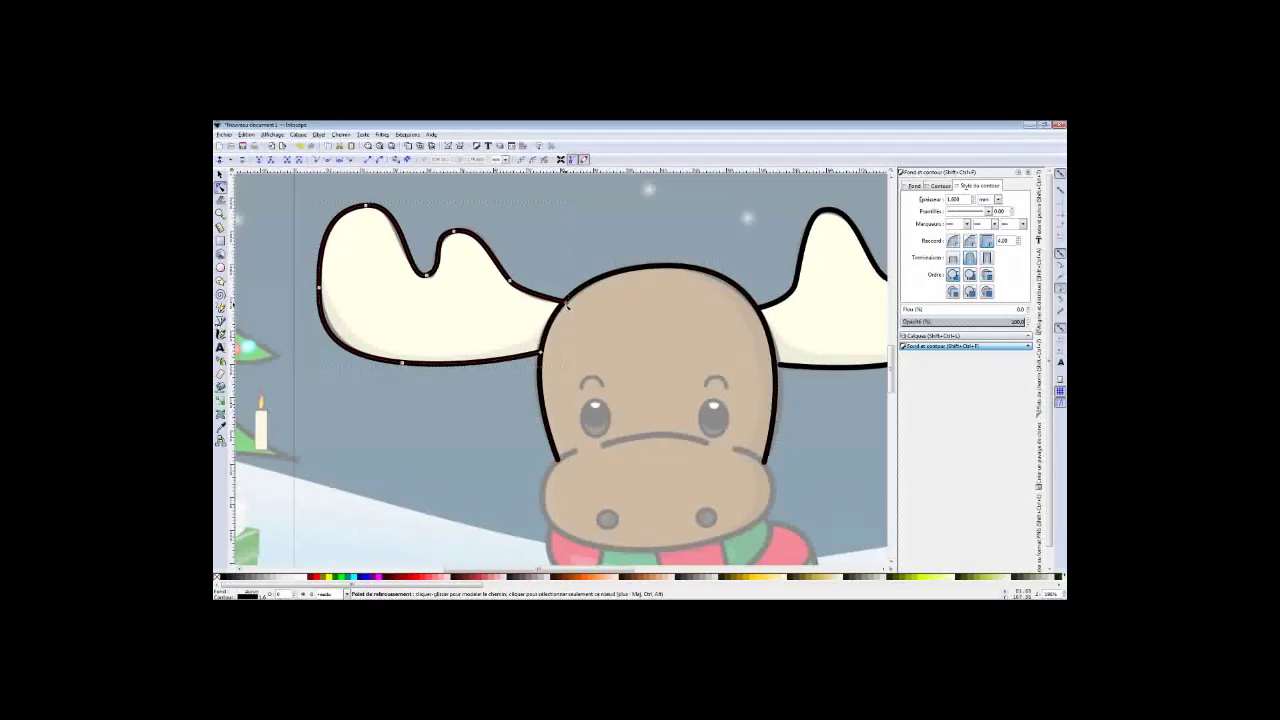
{"action": "scroll", "coordinate": [563, 302], "scroll_direction": "up", "scroll_amount": 3, "text": "ctrl"}
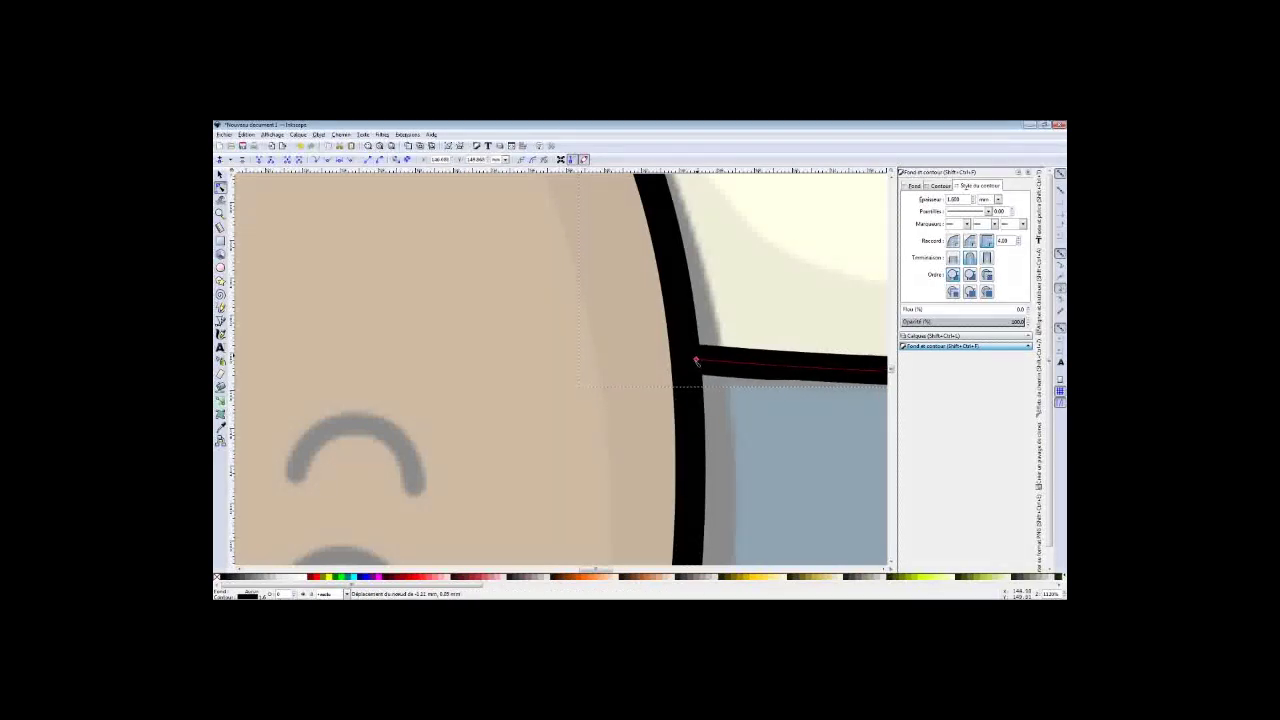
{"action": "key", "text": "grave"}
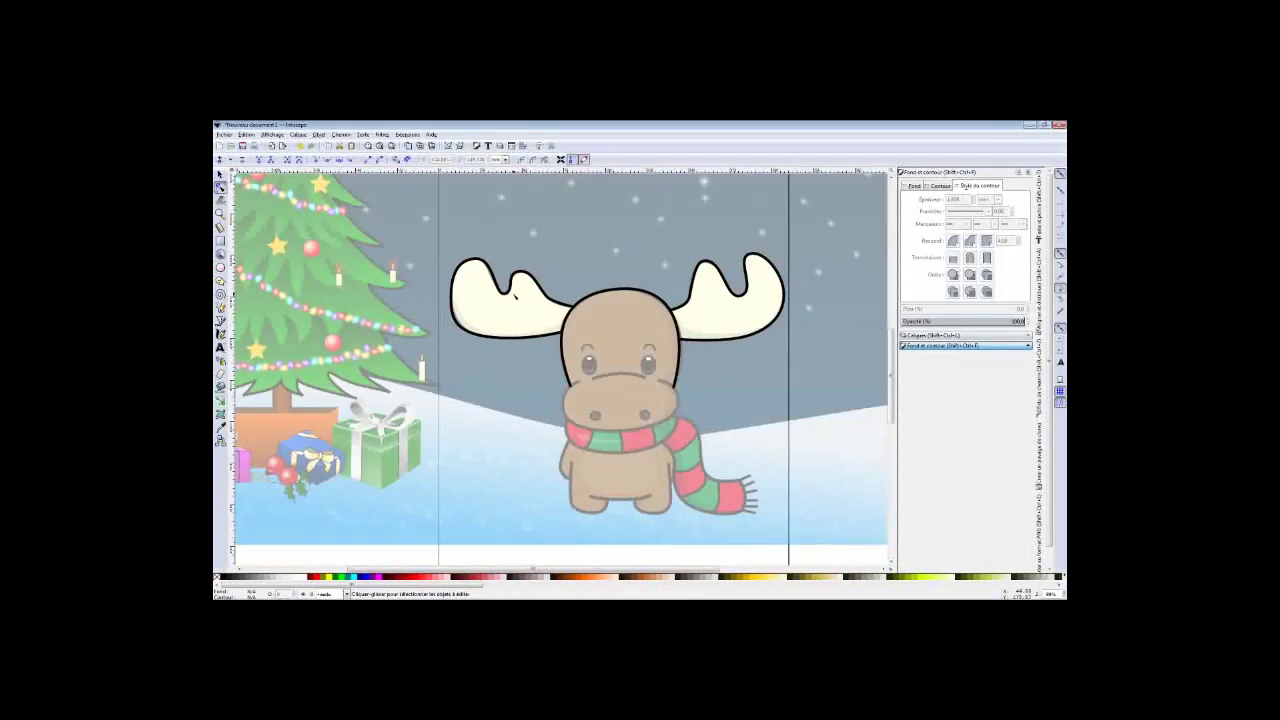
- Select the antler and head outlines and browse path operations without applying any
{"action": "key", "text": "Tab"}
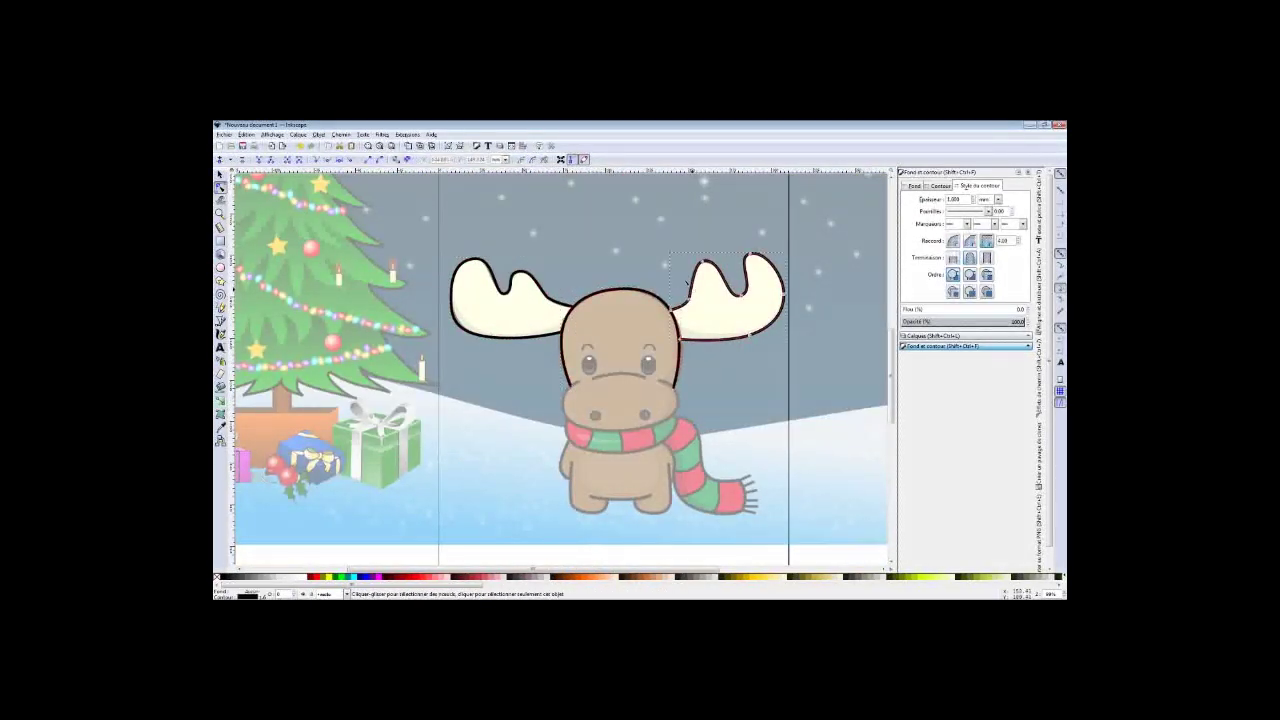
{"action": "left_click", "coordinate": [485, 290], "text": "shift"}
{"action": "left_click", "coordinate": [620, 330], "text": "shift"}
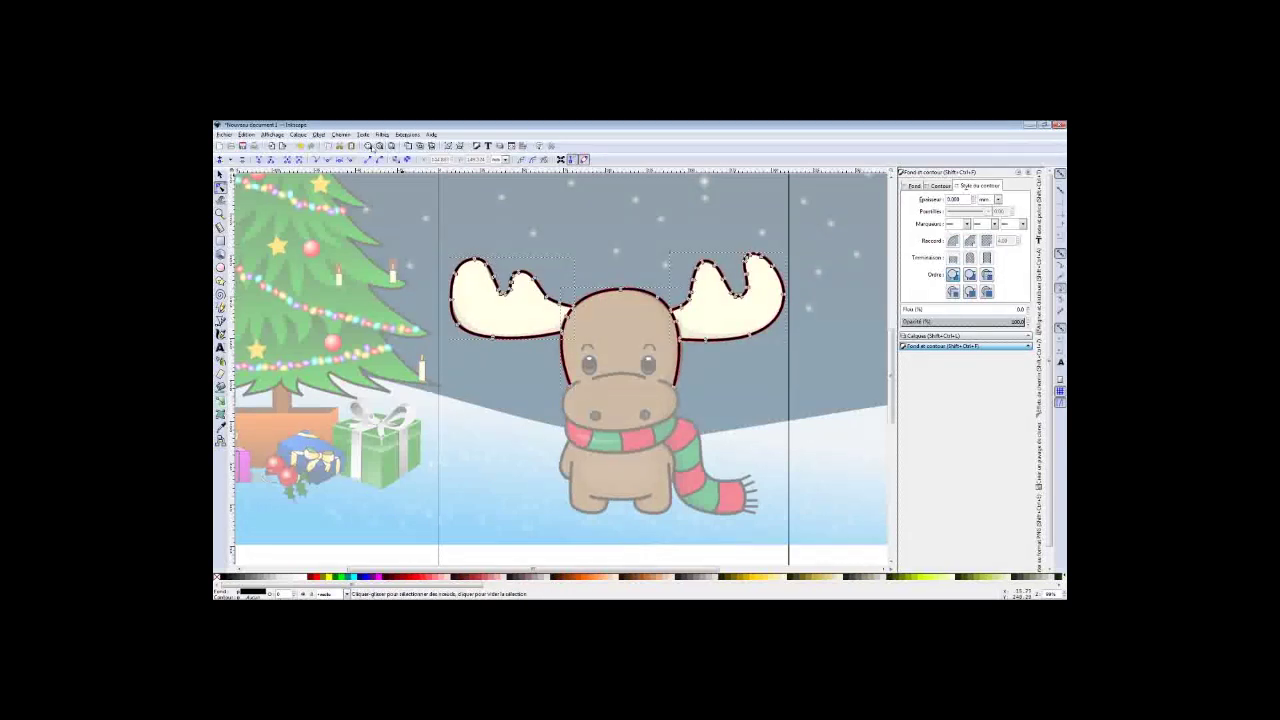
{"action": "left_click", "coordinate": [340, 134]}
{"action": "left_click", "coordinate": [483, 283]}
{"action": "scroll", "coordinate": [614, 321], "scroll_direction": "up", "scroll_amount": 4, "text": "ctrl"}
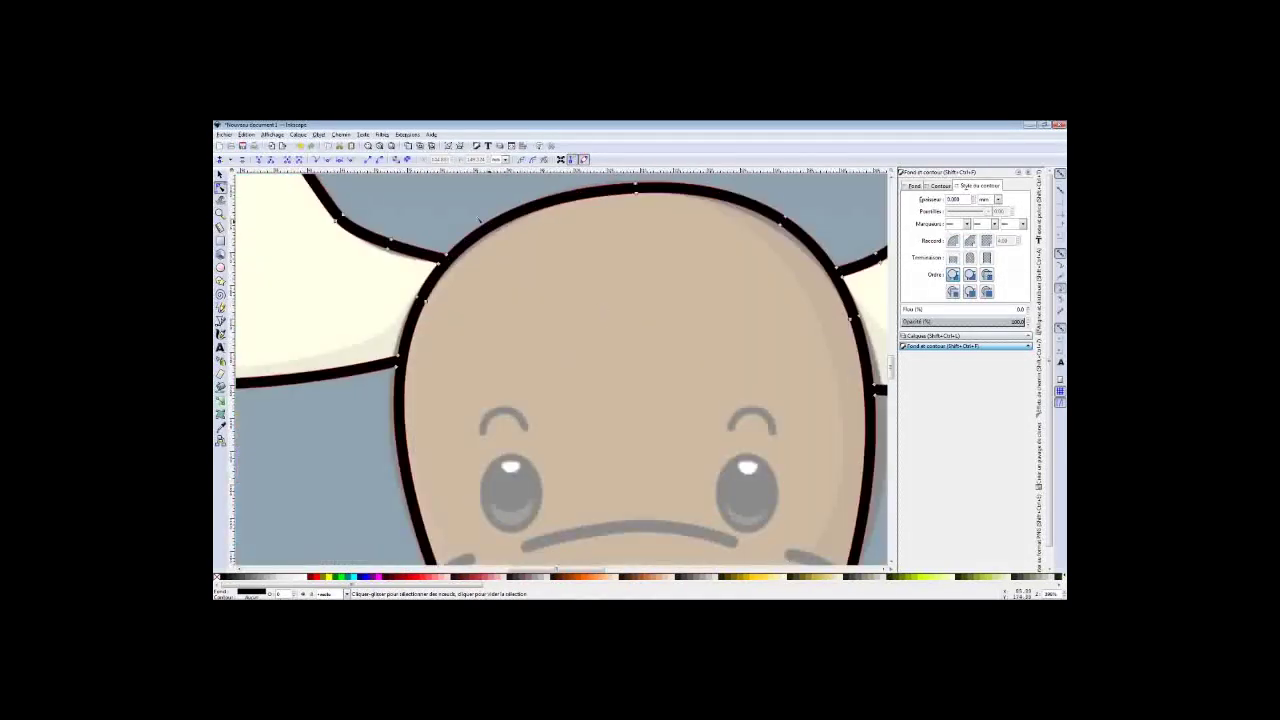
{"action": "scroll", "coordinate": [614, 321], "scroll_direction": "down", "scroll_amount": 4, "text": "ctrl"}
{"action": "scroll", "coordinate": [585, 338], "scroll_direction": "up", "scroll_amount": 5, "text": "ctrl"}
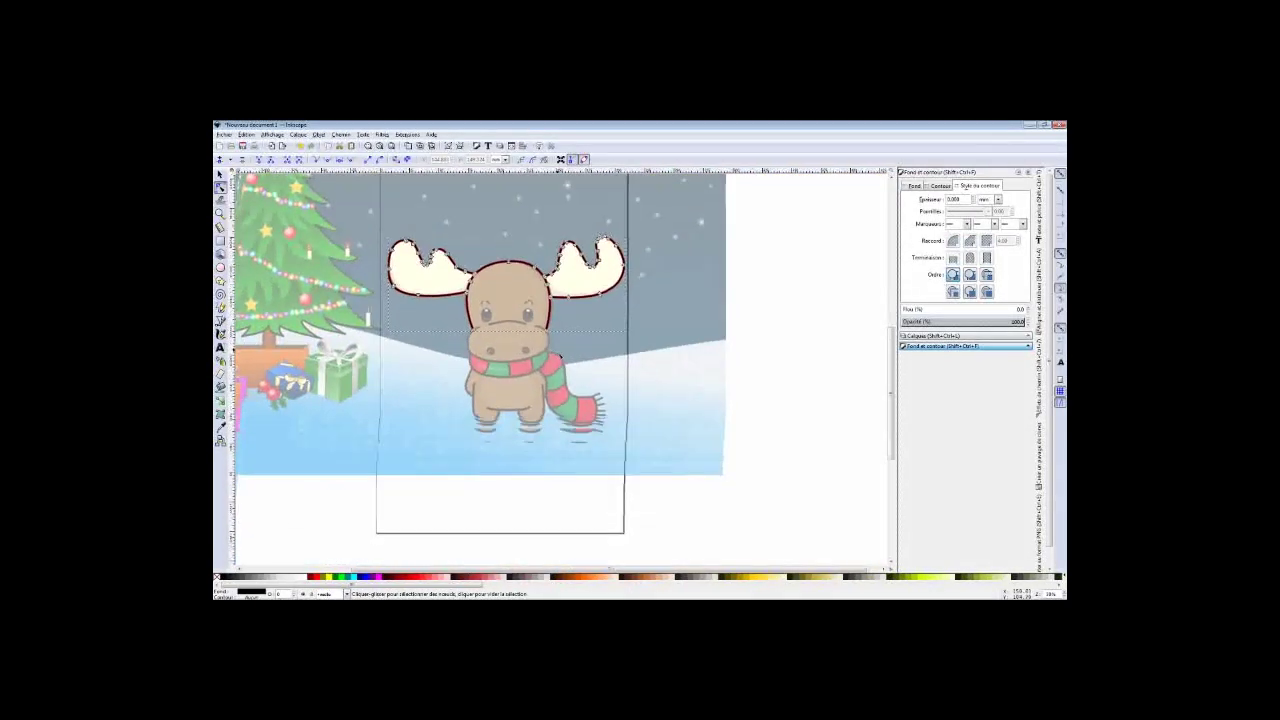
- Hide the background picture layer, set the line art's fill to none and X position to 0
{"action": "left_click", "coordinate": [904, 195]}
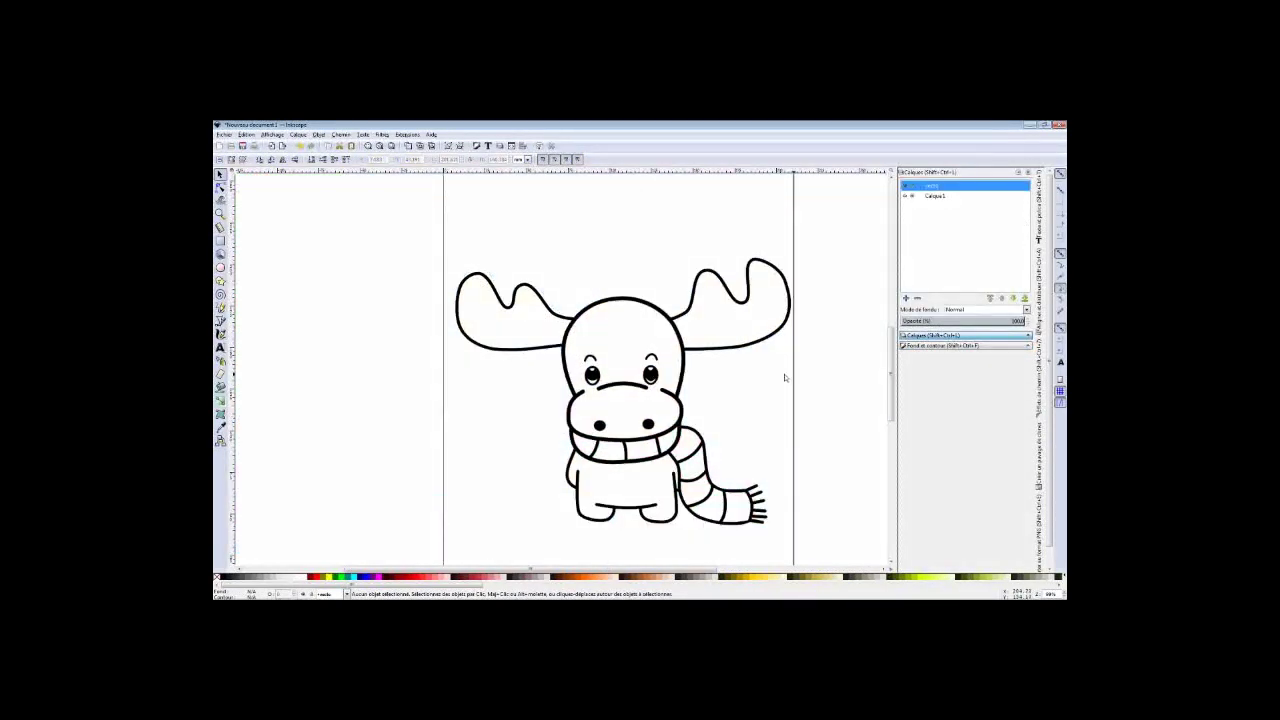
{"action": "left_click", "coordinate": [683, 336]}
{"action": "scroll", "coordinate": [666, 309], "scroll_direction": "down", "scroll_amount": 1}
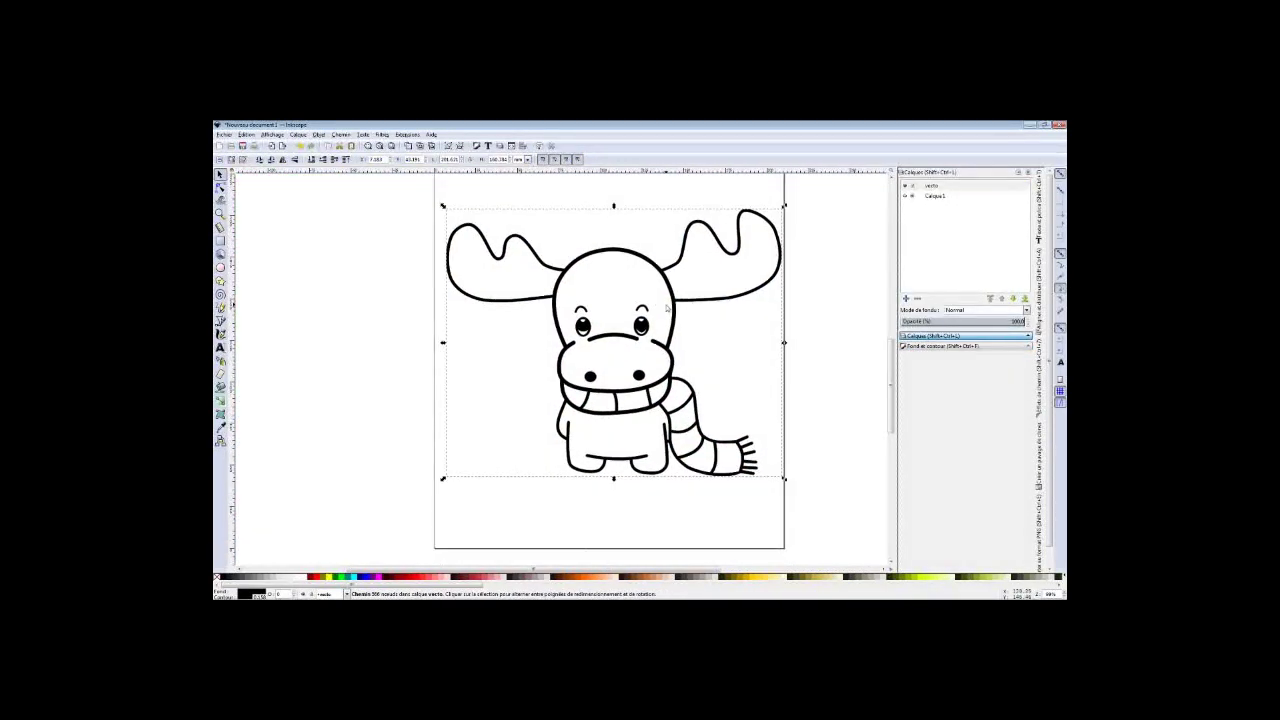
{"action": "left_click", "coordinate": [218, 578]}
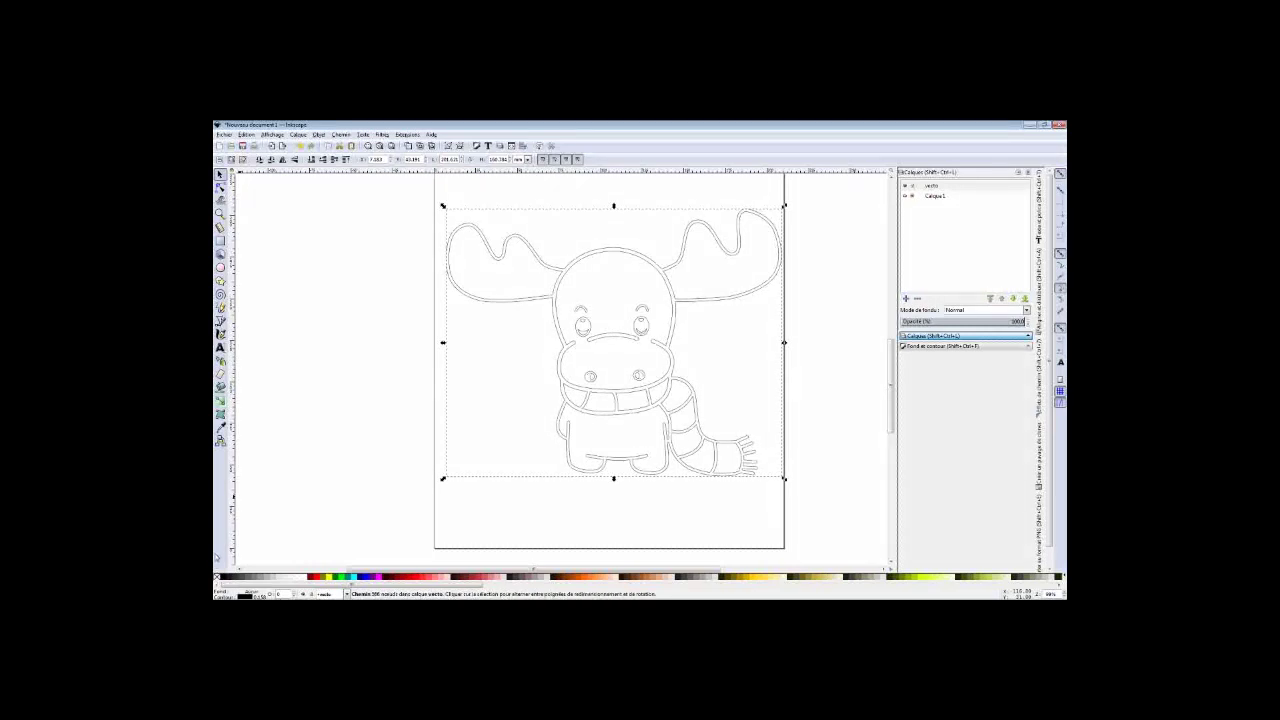
{"action": "left_click", "coordinate": [376, 159]}
{"action": "type", "text": "0"}
{"action": "key", "text": "Tab"}
- Save the moose line art as 'renne' using the plotter/DXF cutter file type
{"action": "type", "text": "0"}
{"action": "key", "text": "Tab"}
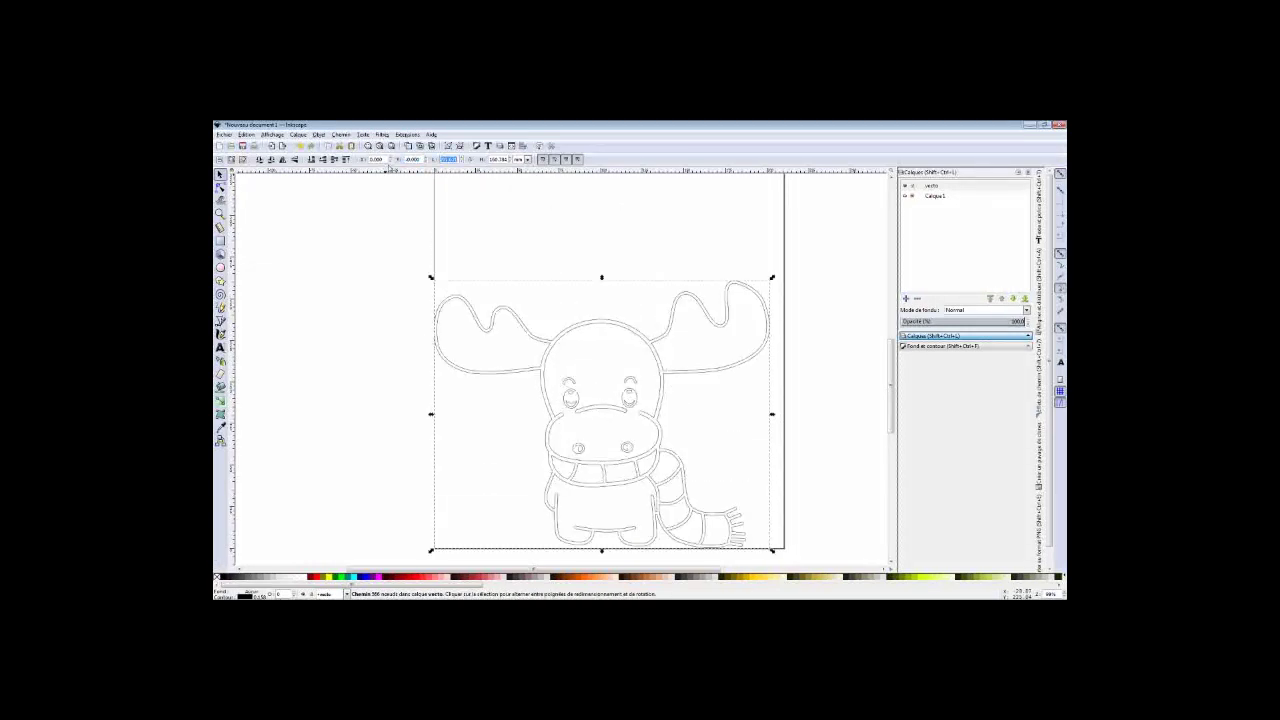
{"action": "left_click", "coordinate": [224, 134]}
{"action": "left_click", "coordinate": [260, 212]}
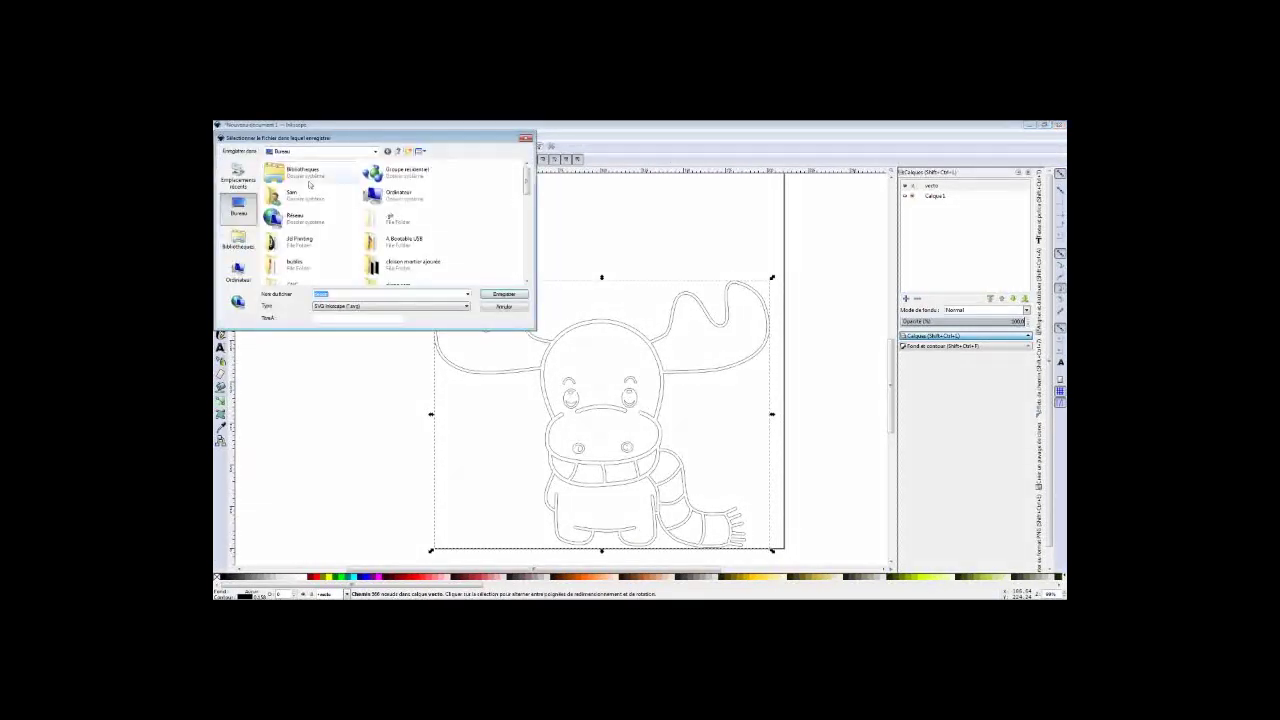
{"action": "type", "text": "renne"}
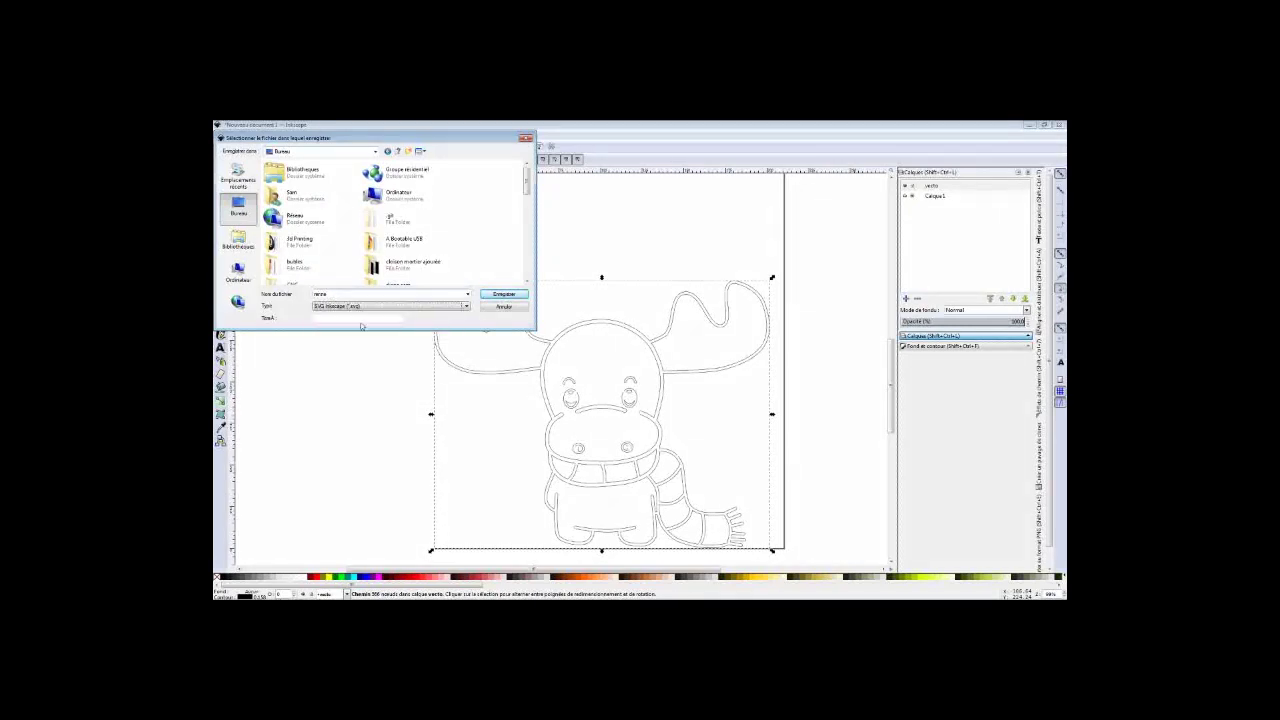
{"action": "left_click", "coordinate": [459, 305]}
{"action": "left_click", "coordinate": [459, 345]}
{"action": "left_click", "coordinate": [503, 293]}
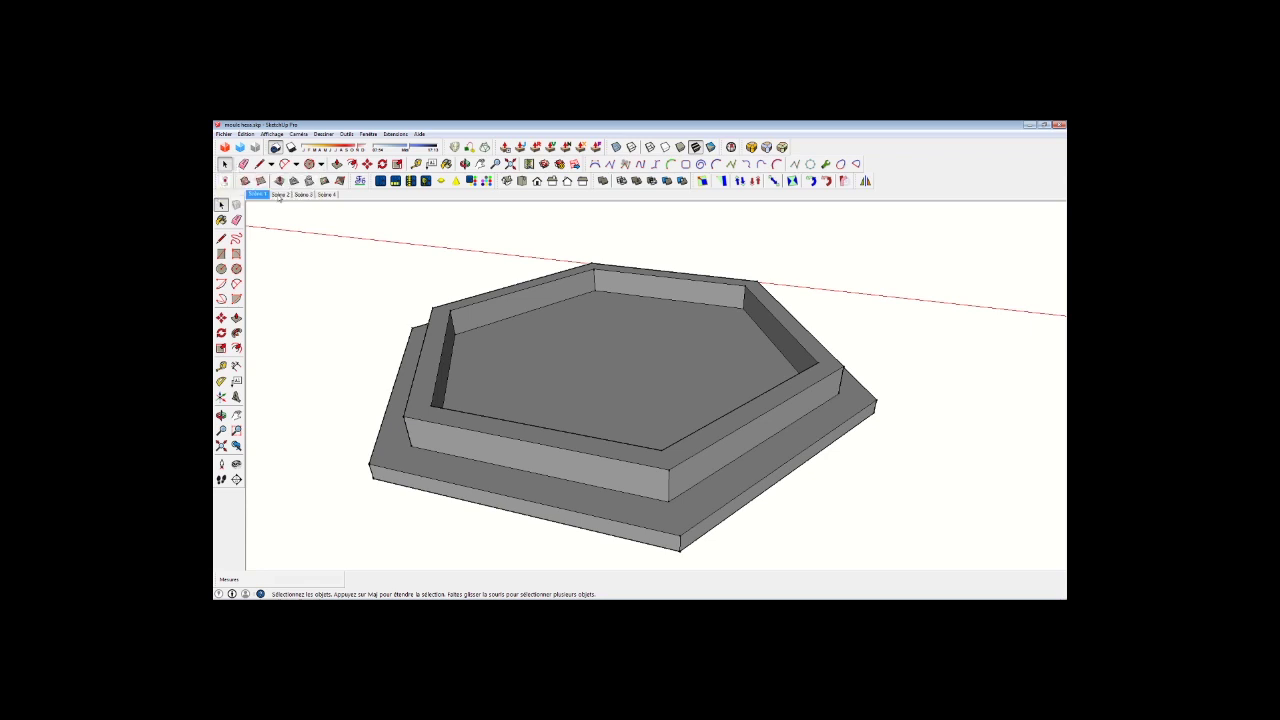
- Show Scènes 2, 3 and 4: hexagonal recess, exploded slab layers, then raised red hexagon
{"action": "left_click", "coordinate": [280, 194]}
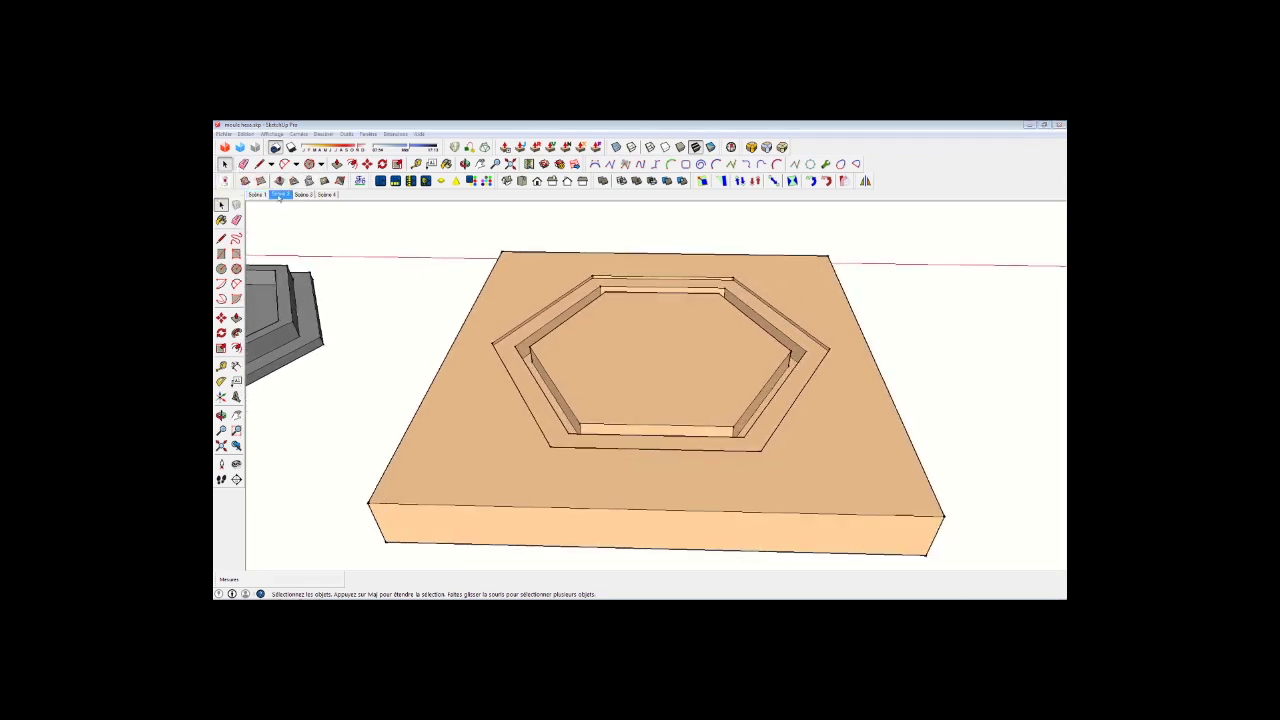
{"action": "mouse_move", "coordinate": [834, 417]}
{"action": "middle_mouse_down"}
{"action": "mouse_move", "coordinate": [762, 387]}
{"action": "mouse_move", "coordinate": [811, 423]}
{"action": "middle_mouse_up"}
{"action": "left_click", "coordinate": [305, 194]}
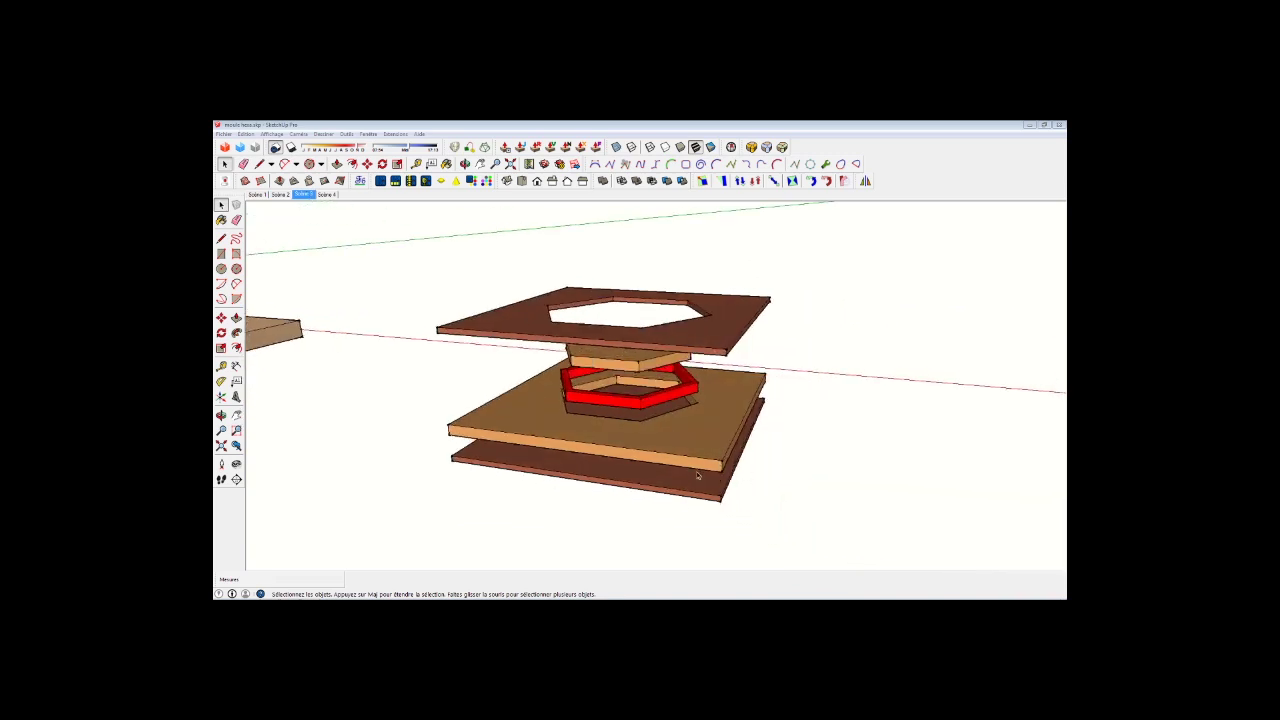
{"action": "mouse_move", "coordinate": [692, 480]}
{"action": "middle_mouse_down"}
{"action": "mouse_move", "coordinate": [769, 416]}
{"action": "mouse_move", "coordinate": [687, 480]}
{"action": "middle_mouse_up"}
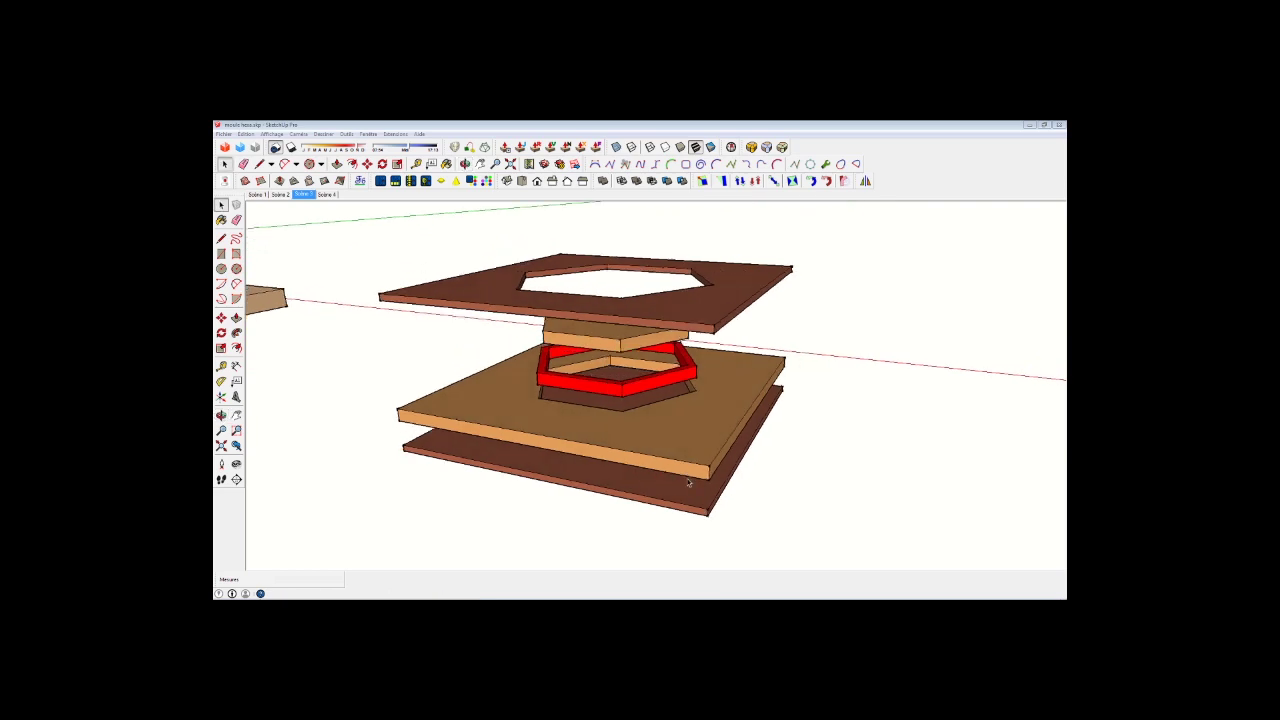
{"action": "left_click", "coordinate": [328, 194]}
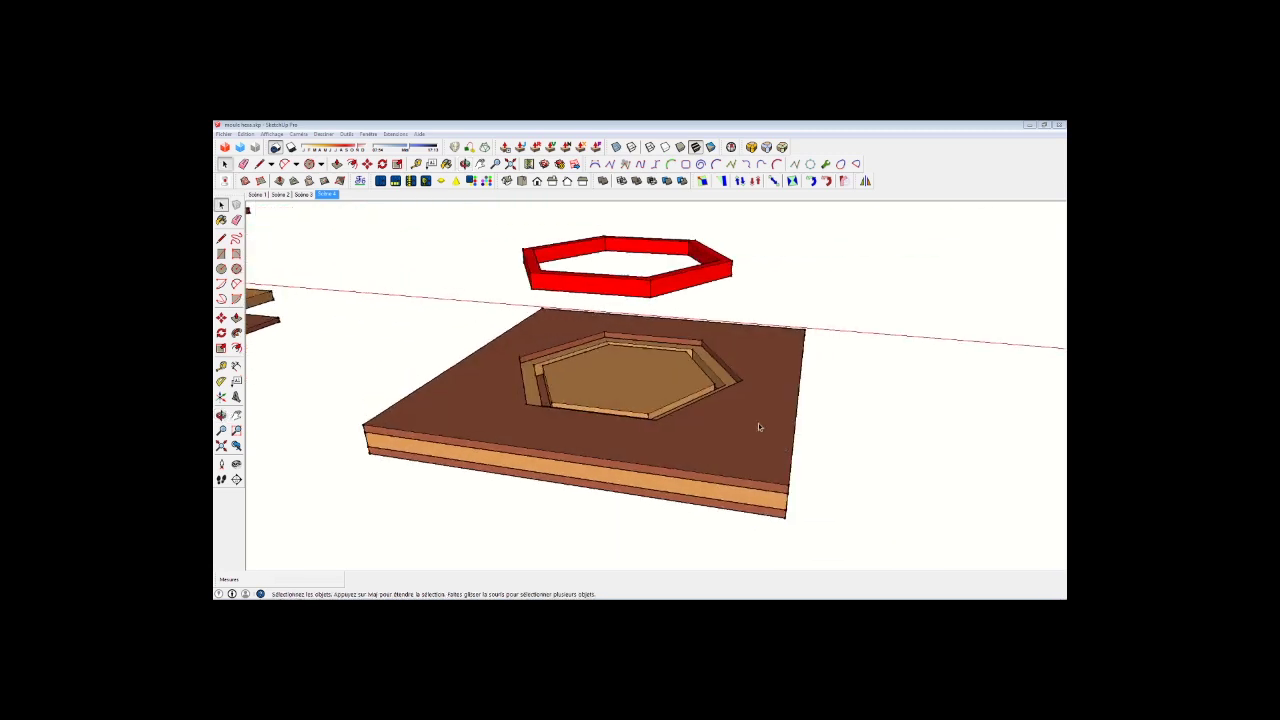
{"action": "left_click", "coordinate": [617, 147]}
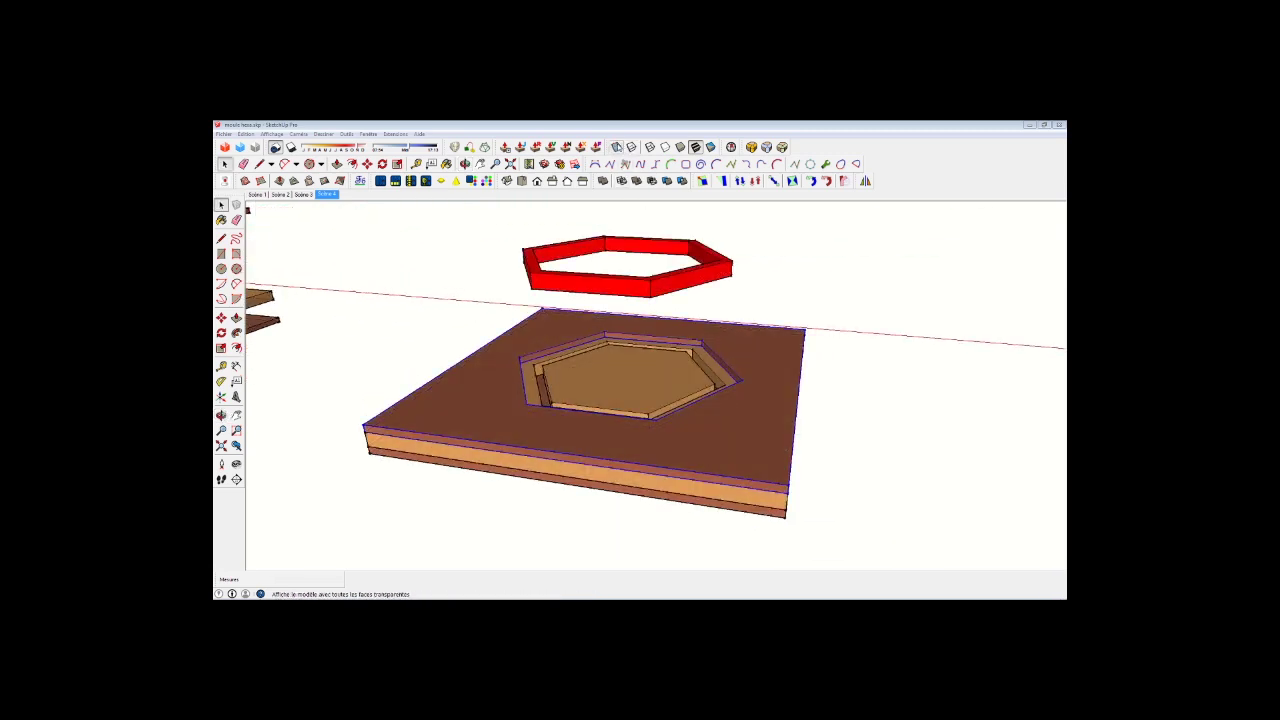